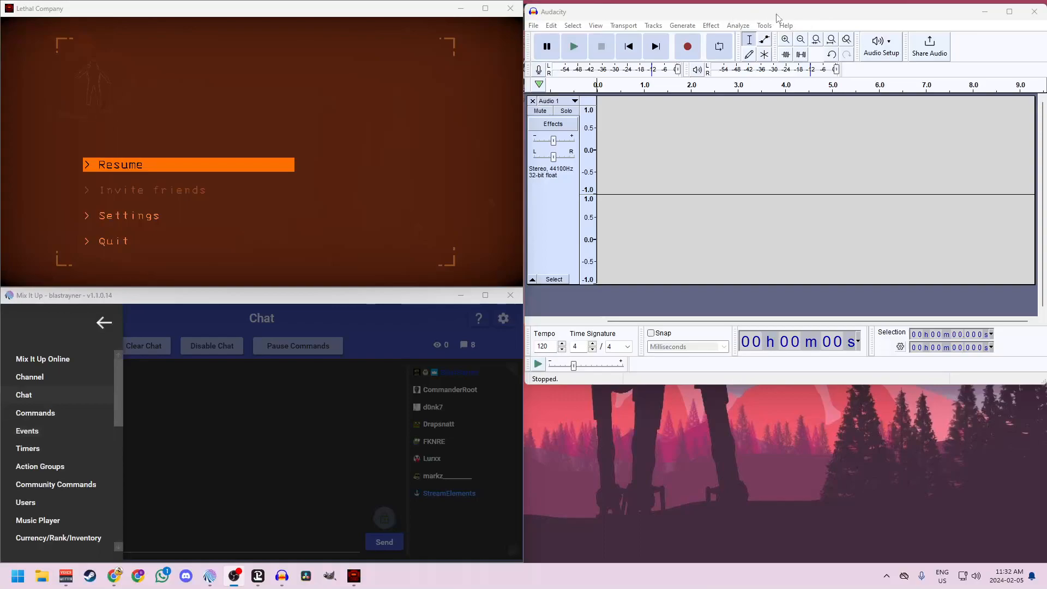
- Resume the paused Lethal Company game and walk up to the bell on the counter
mouse_move(527, 144)
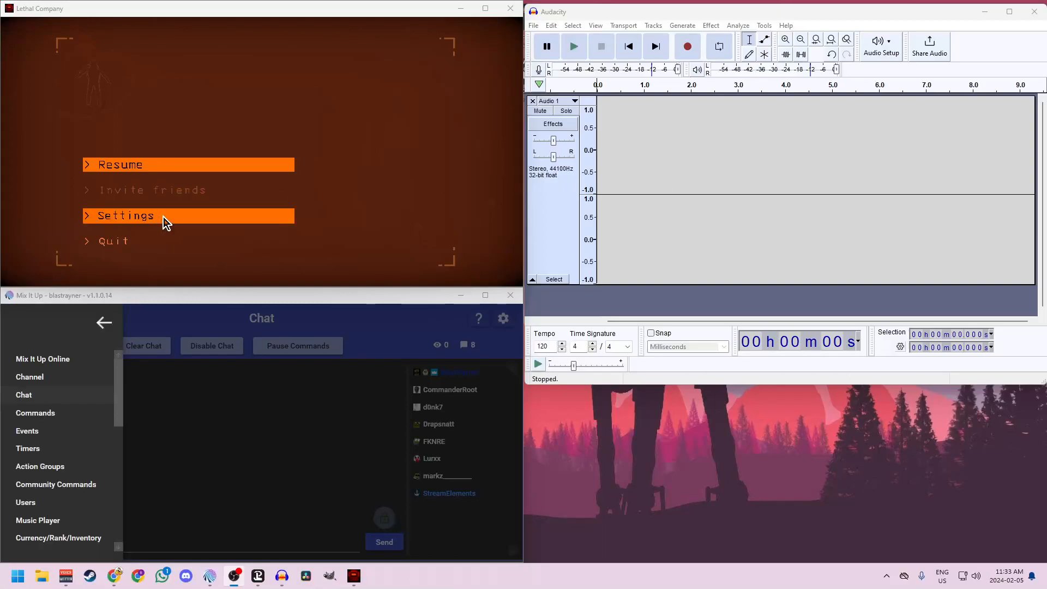
left_click(136, 168)
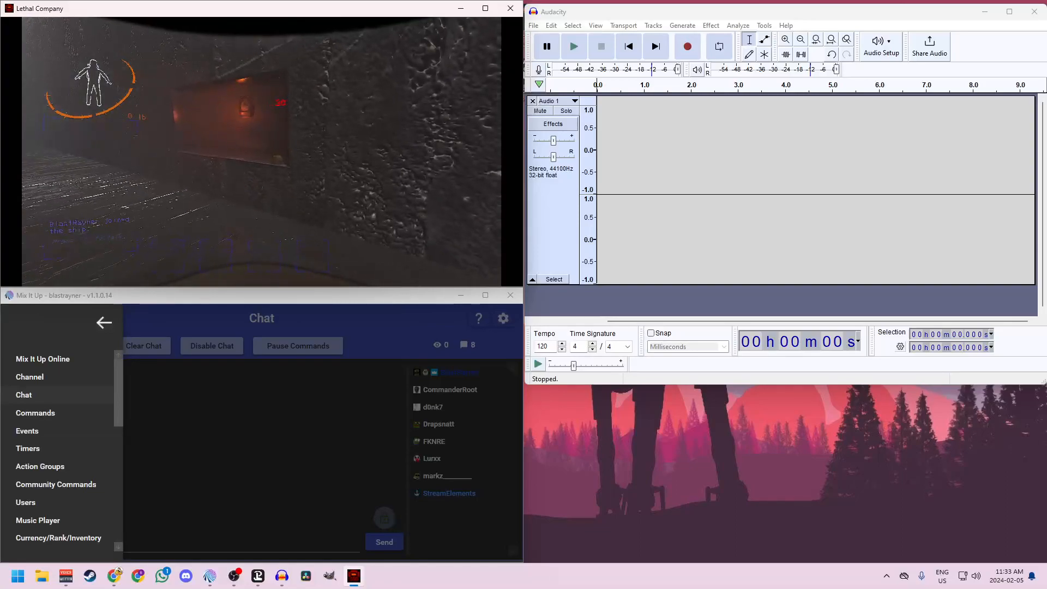
key("w")
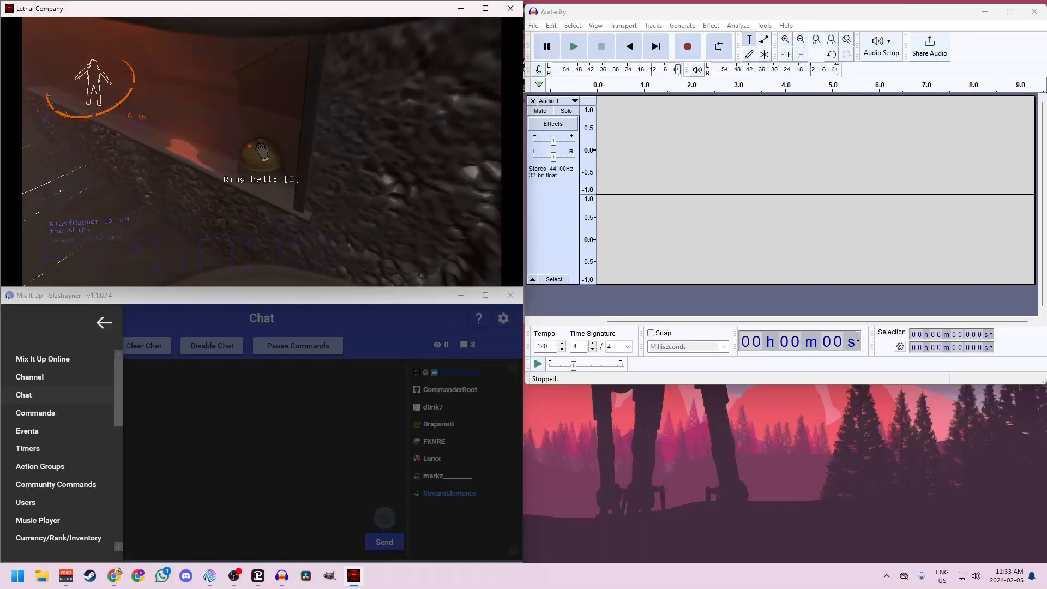
- Switch to Audacity, look over the recording device options, and start recording on the Audio 1 track
key("alt+Tab")
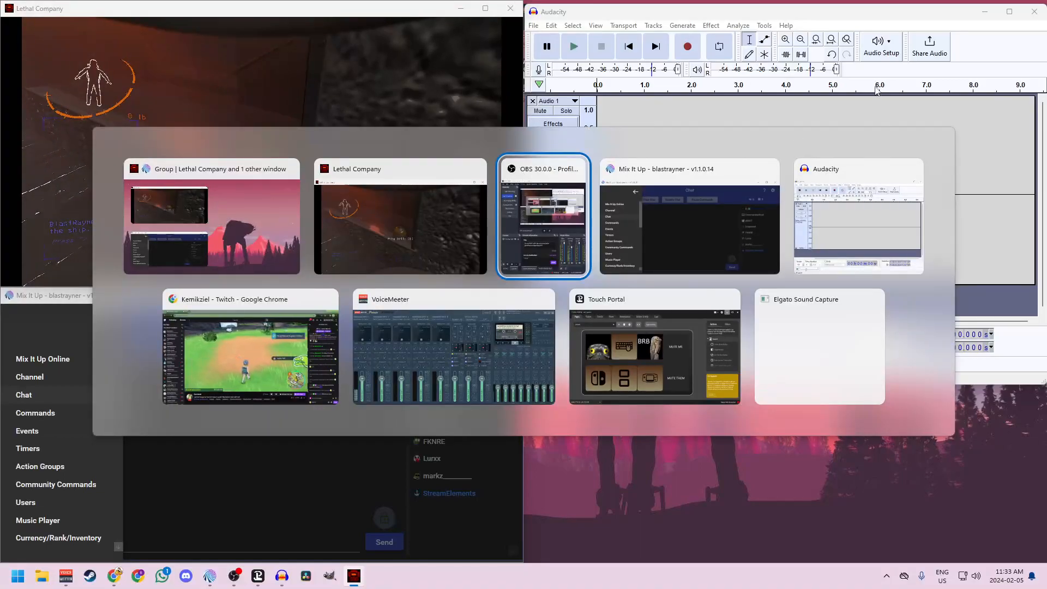
left_click(859, 190)
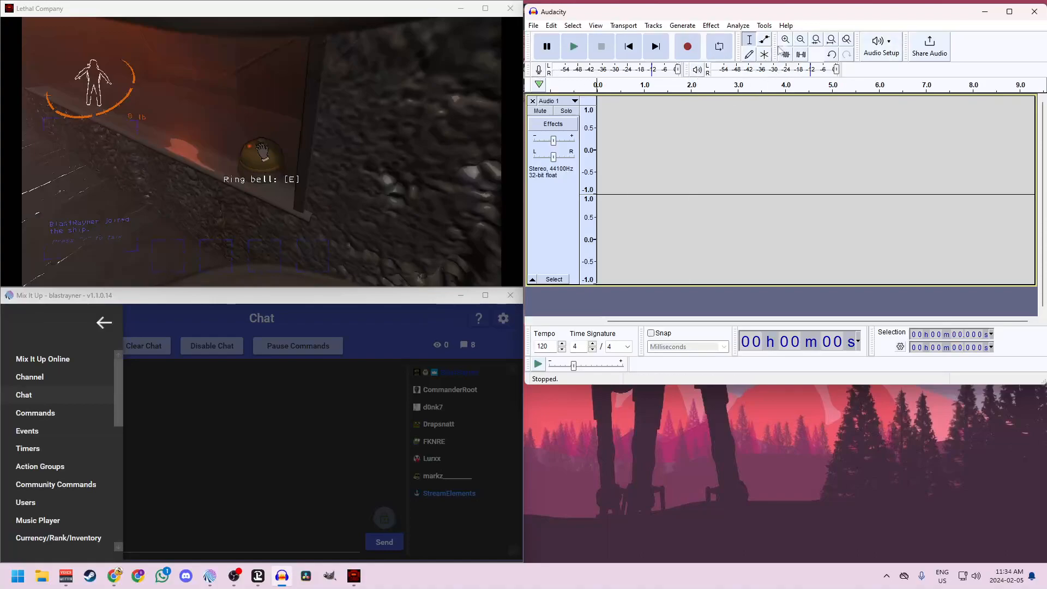
left_click(881, 46)
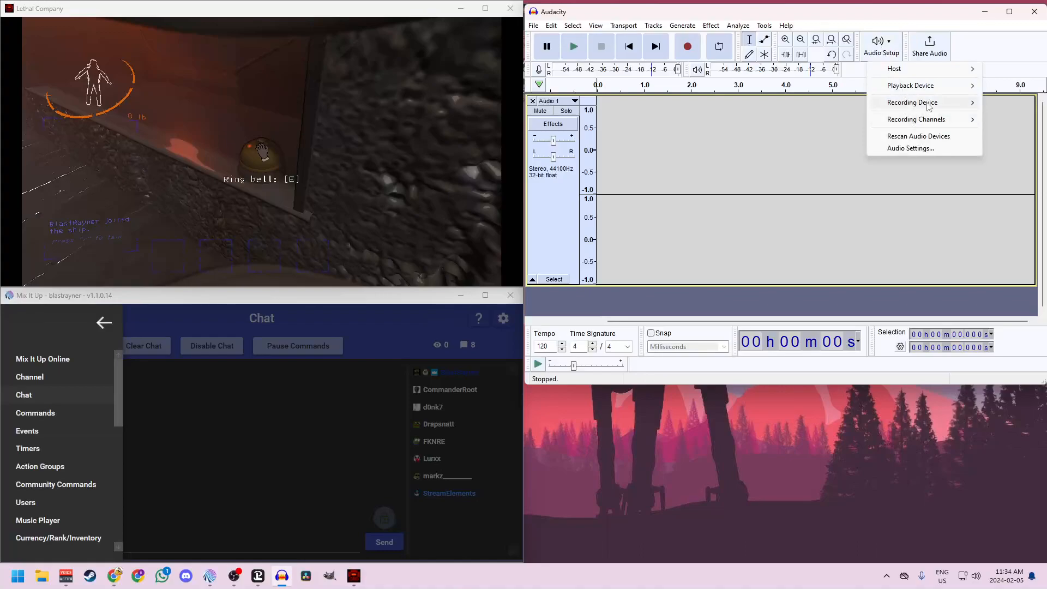
mouse_move(929, 106)
left_click(688, 48)
left_click(689, 48)
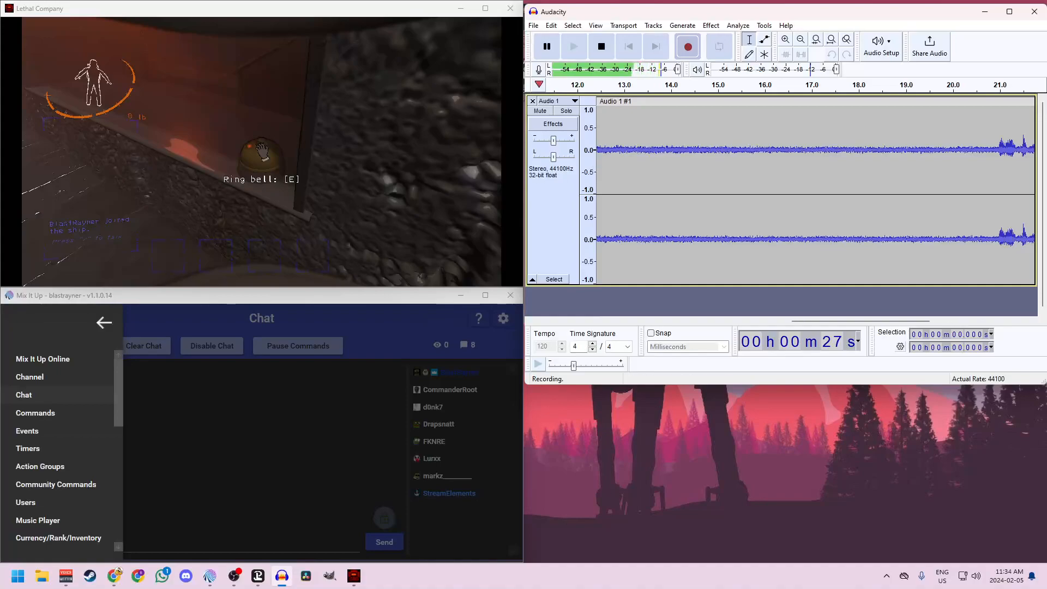
- Examine the newest part of the Audio 1 waveform while the game audio is being recorded
left_click_drag(816, 325, 983, 317)
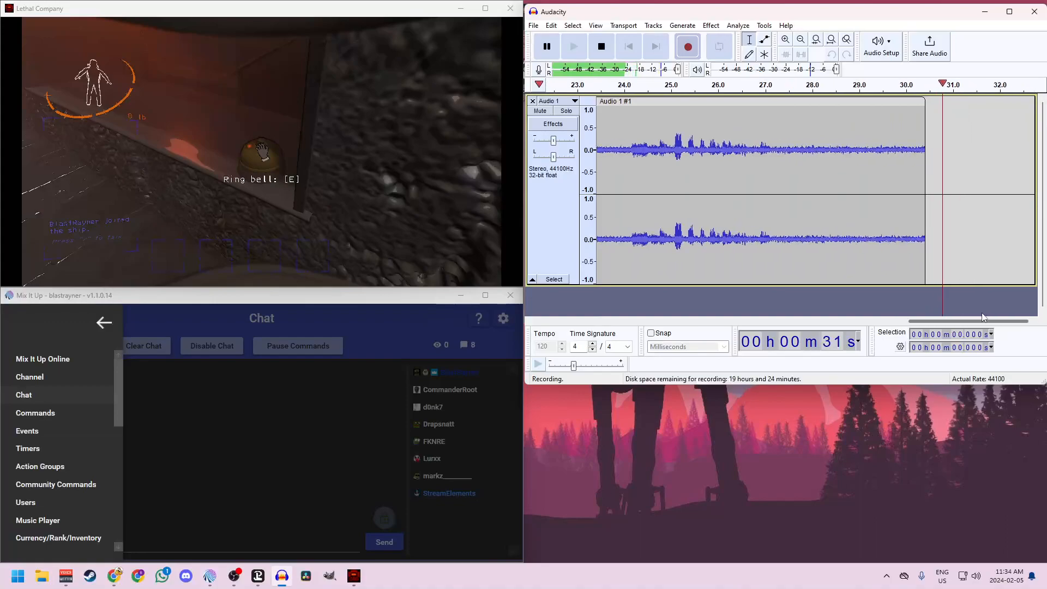
left_click(338, 180)
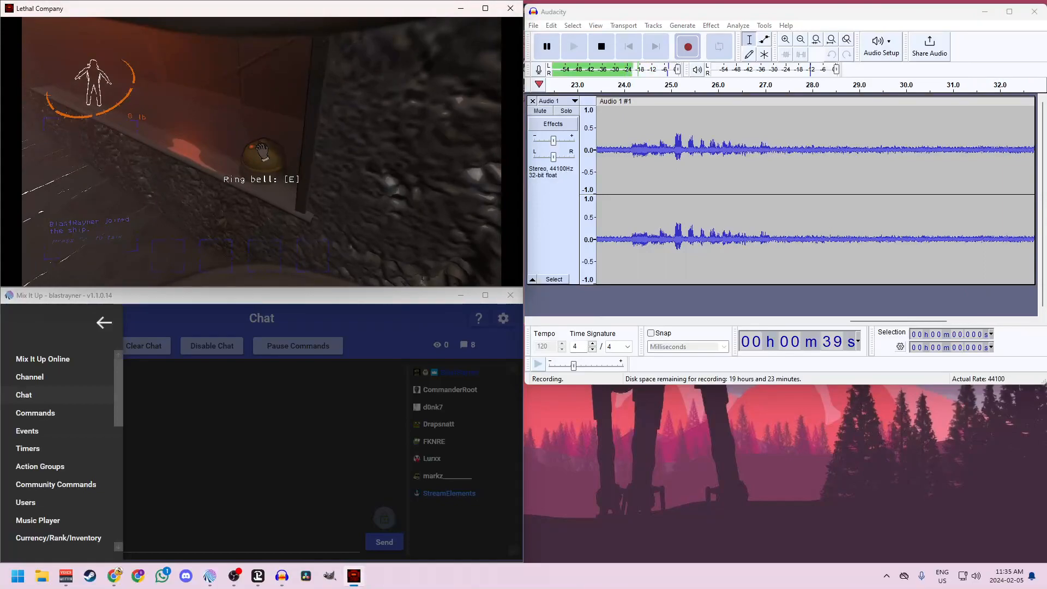
key("alt+Tab")
left_click(606, 231)
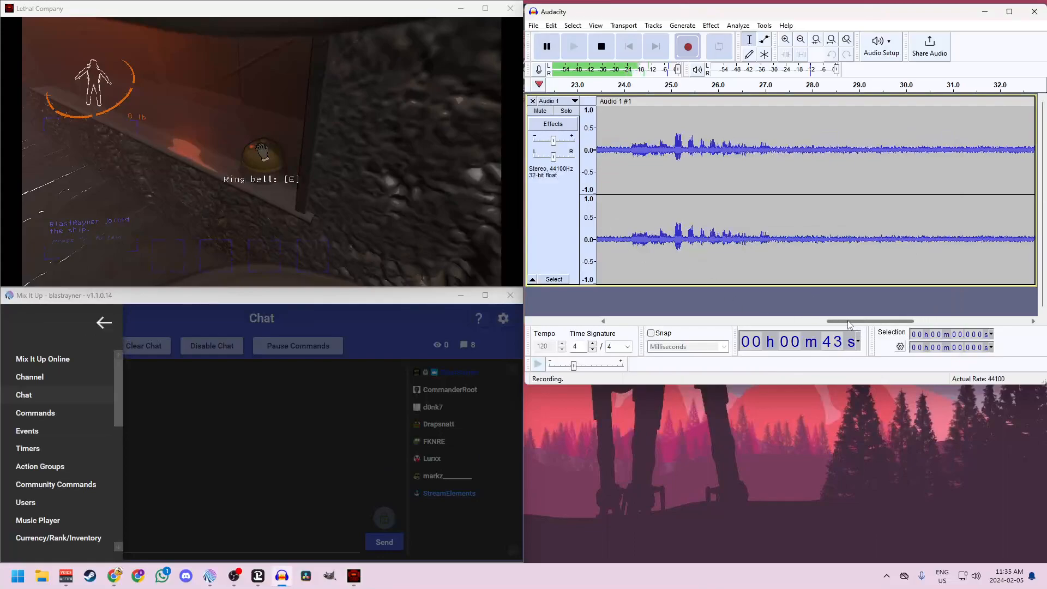
left_click_drag(849, 325, 1018, 324)
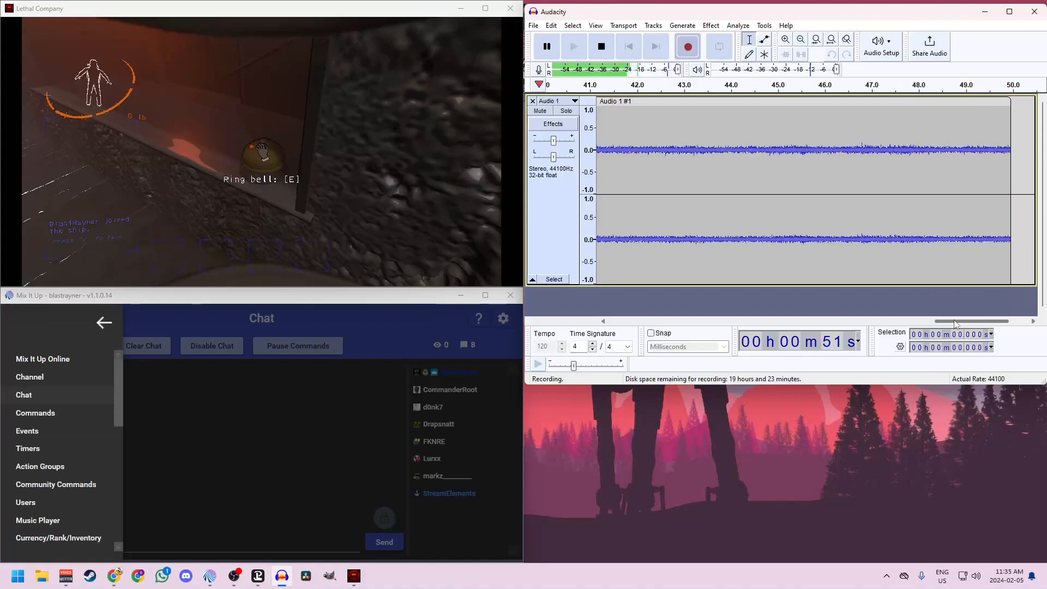
left_click_drag(954, 322, 1015, 324)
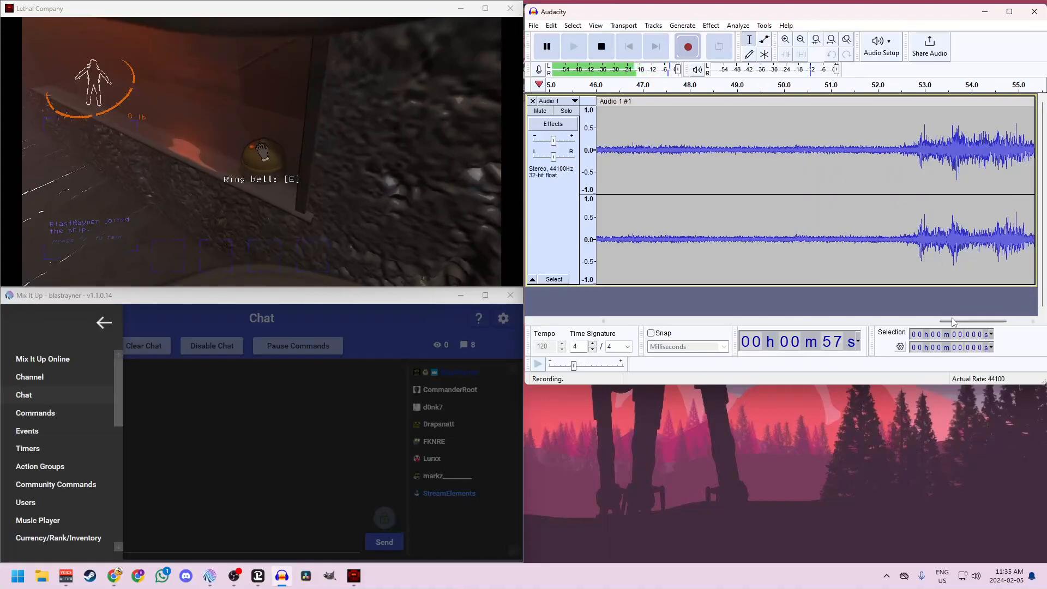
left_click_drag(946, 319, 1046, 323)
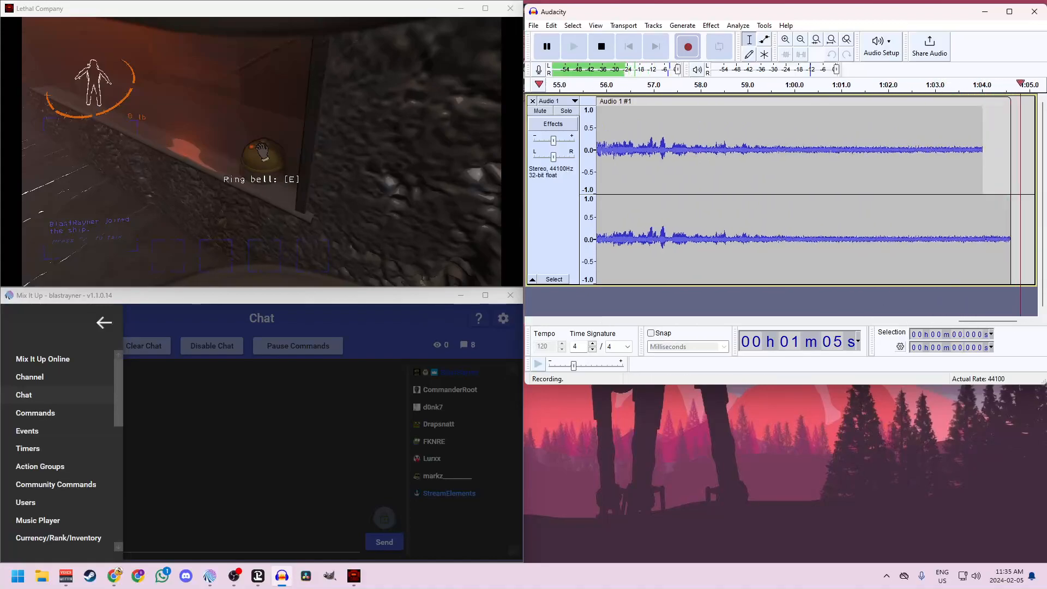
- Return to the game to record the bell being rung, and check the captured hits in the newest waveform
left_click(328, 164)
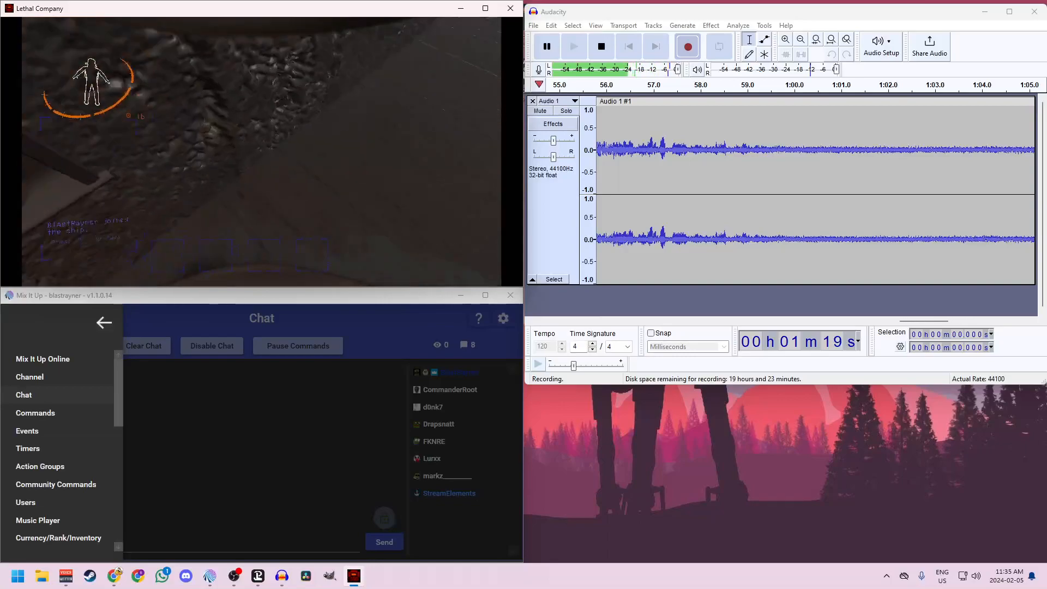
key("Escape")
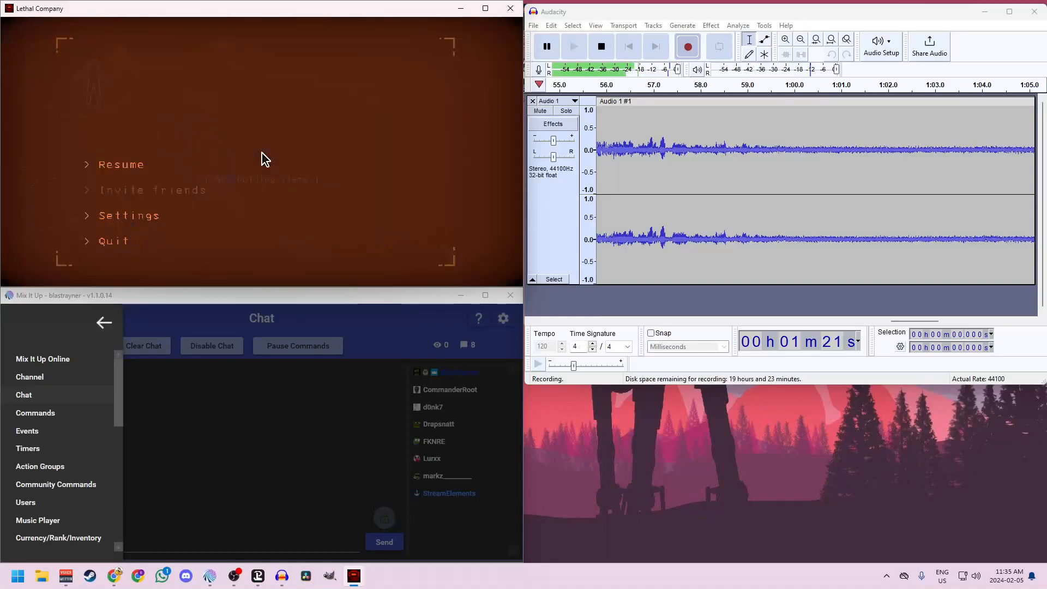
left_click(932, 324)
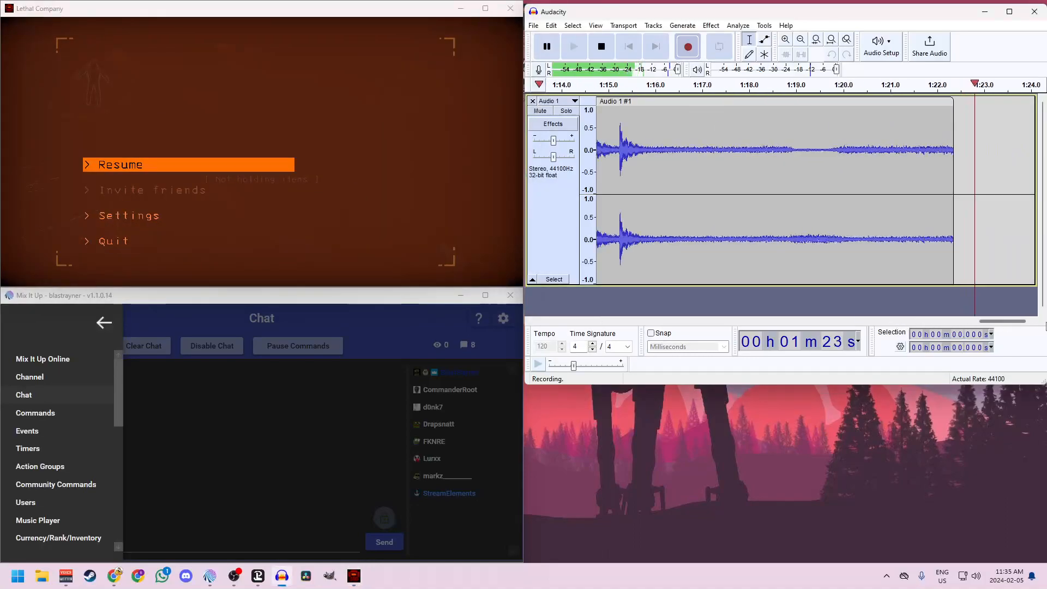
- Leave the running game, close Lethal Company, and stop the Audacity recording
left_click(136, 170)
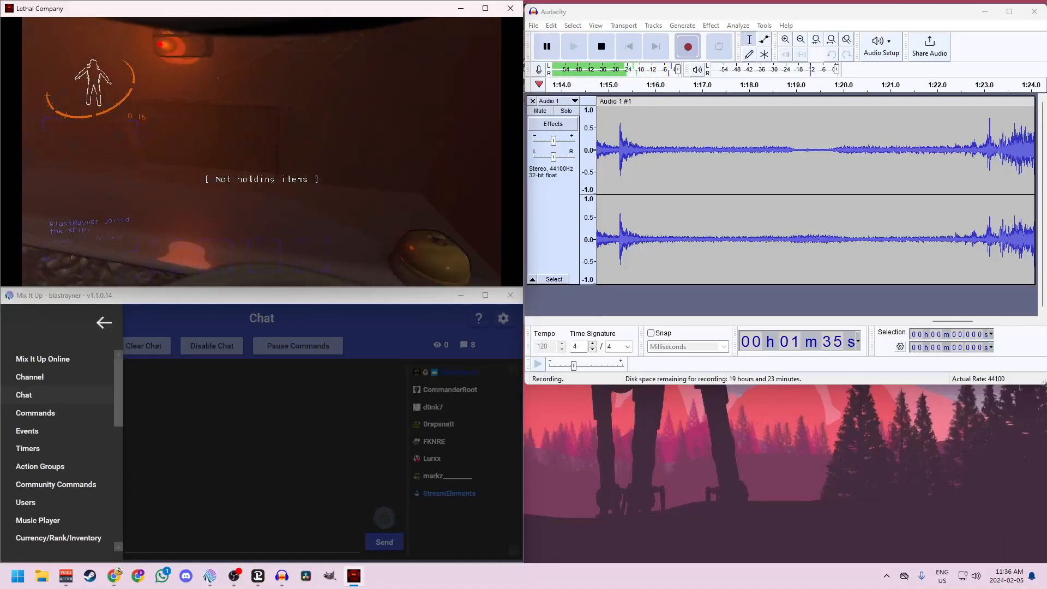
key("Escape")
left_click(130, 244)
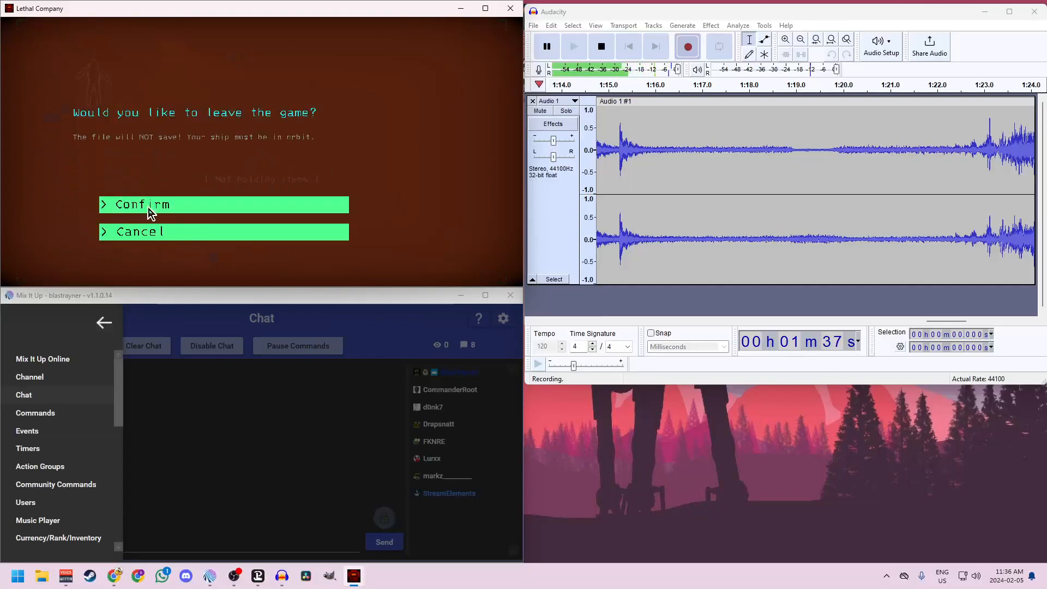
left_click(129, 207)
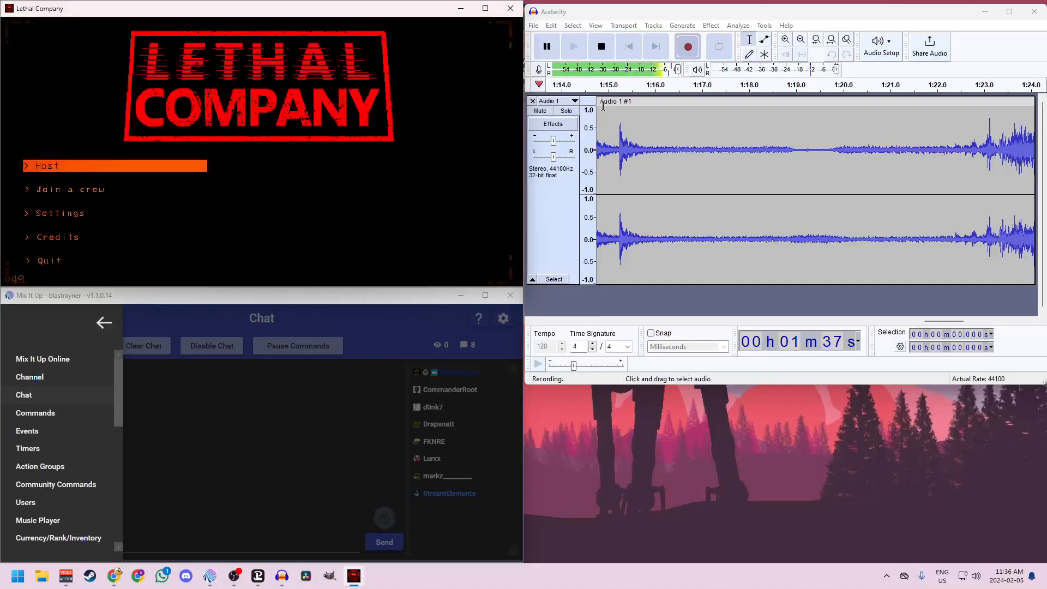
left_click(511, 8)
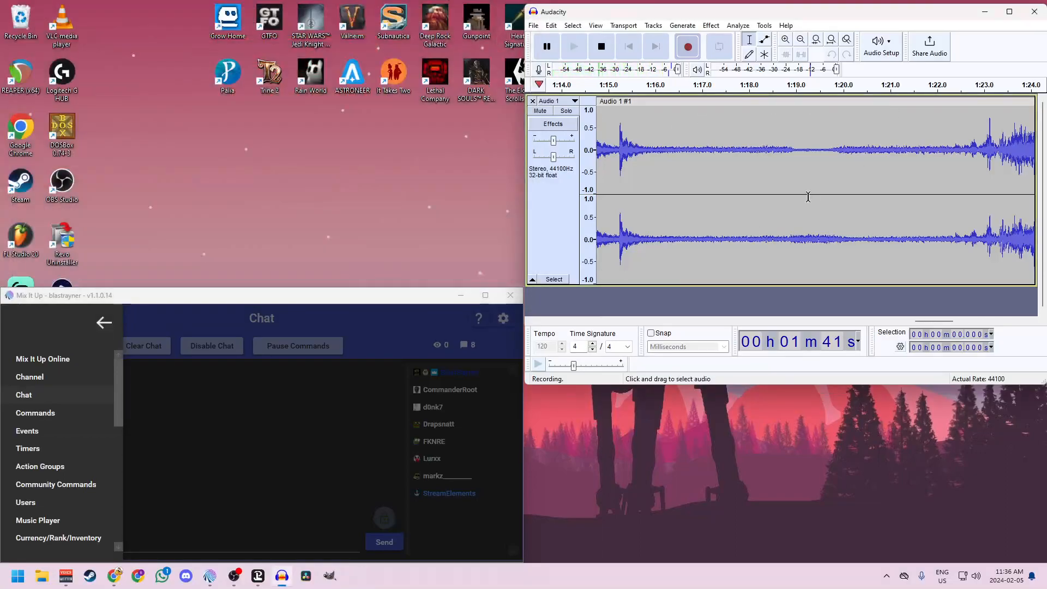
left_click(597, 47)
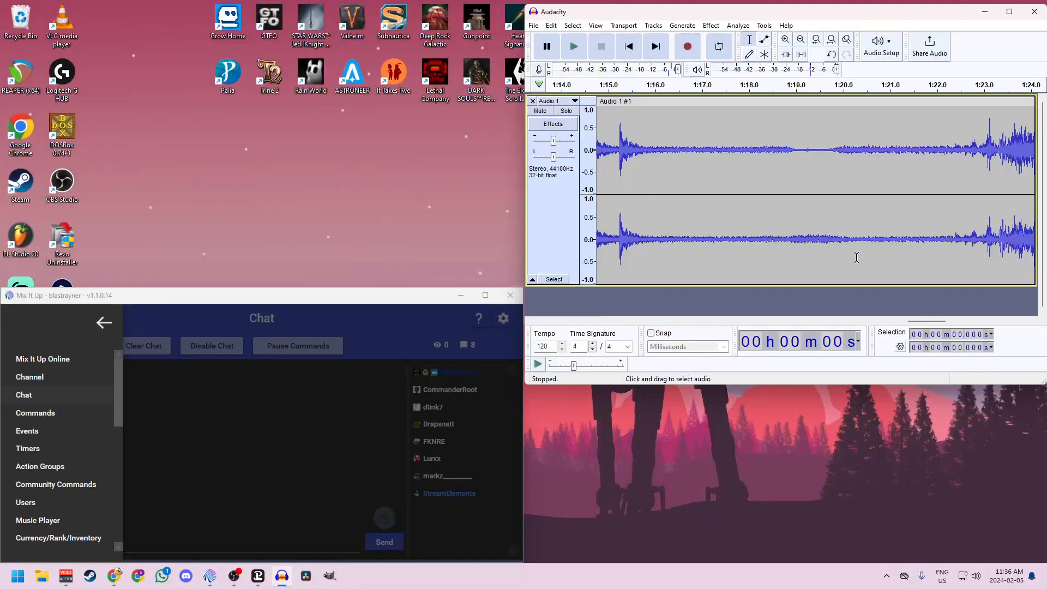
- Select the last pair of bell hits from about 1:14.3 to 1:16.6 and play the selection
mouse_move(920, 322)
left_mouse_down()
mouse_move(1004, 322)
mouse_move(926, 326)
left_mouse_up()
left_click_drag(905, 326, 907, 327)
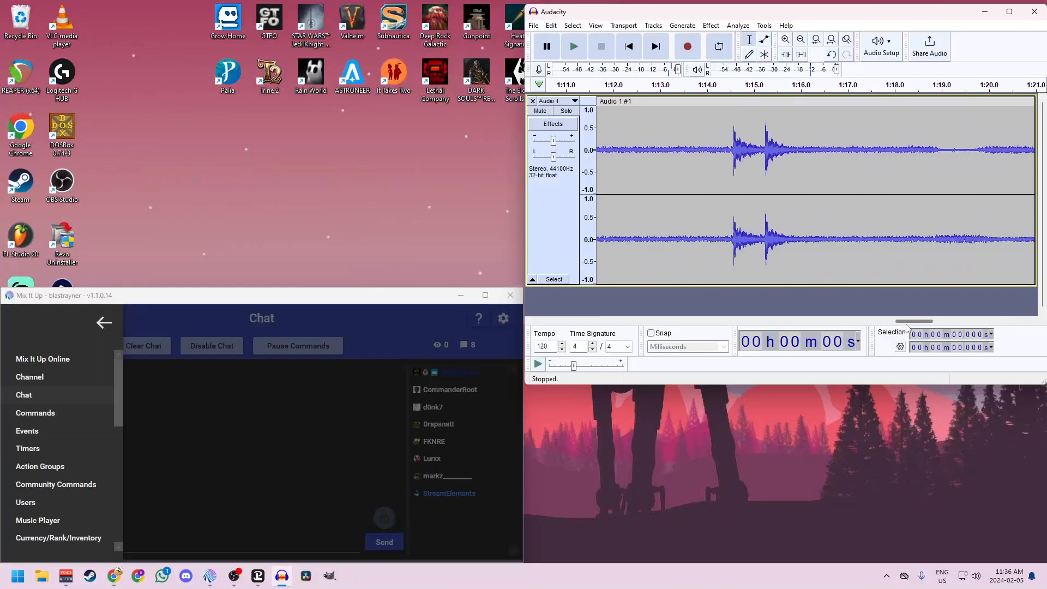
left_click_drag(722, 131, 827, 133)
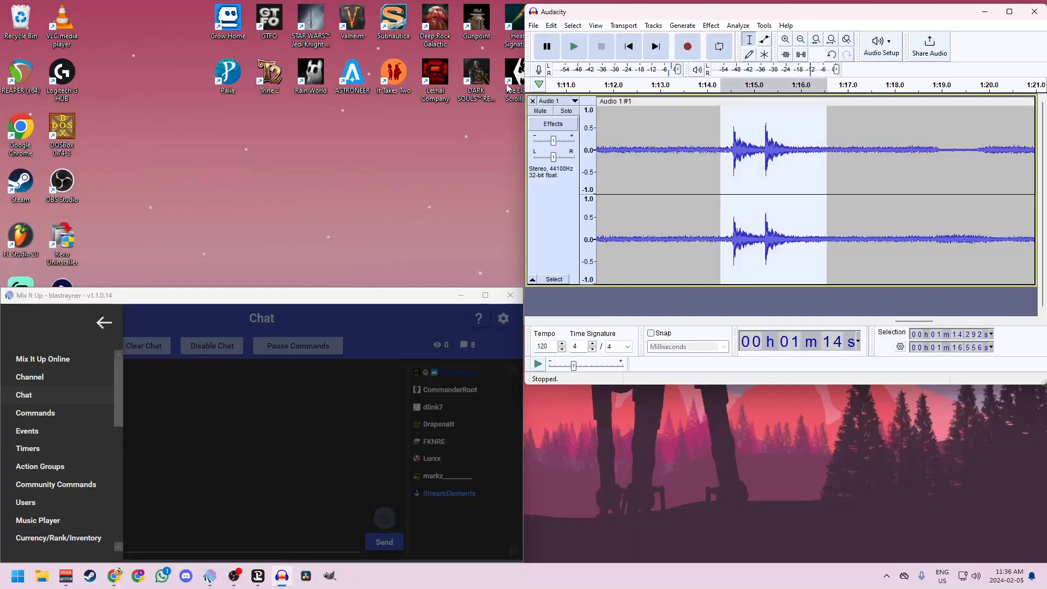
left_click(583, 54)
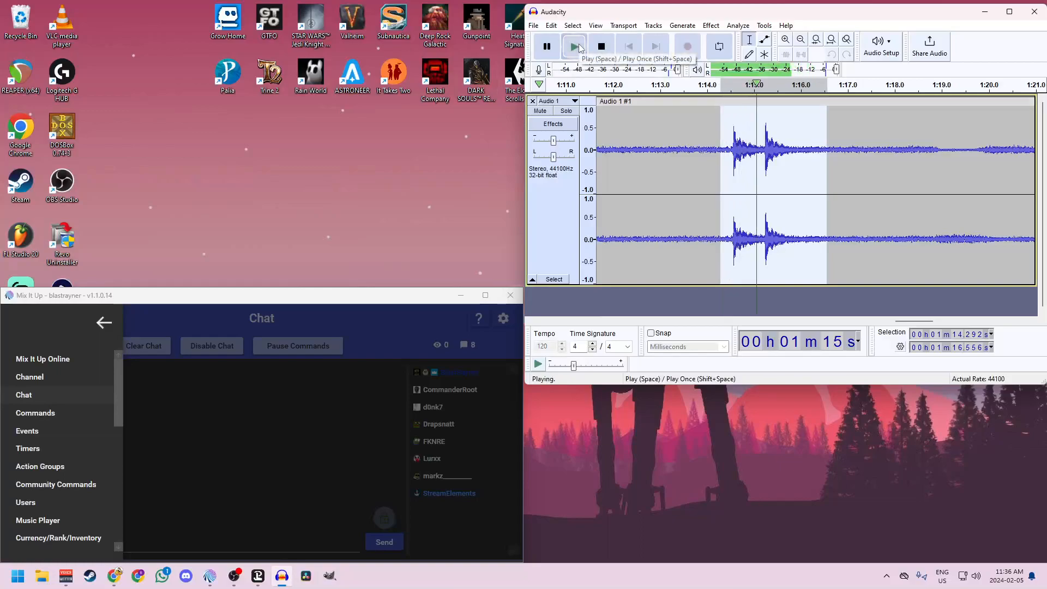
- Select the earlier pair of bell hits from about 1:06.2 to 1:09.6 and play the selection
left_click_drag(917, 326, 883, 322)
left_click_drag(738, 163, 895, 164)
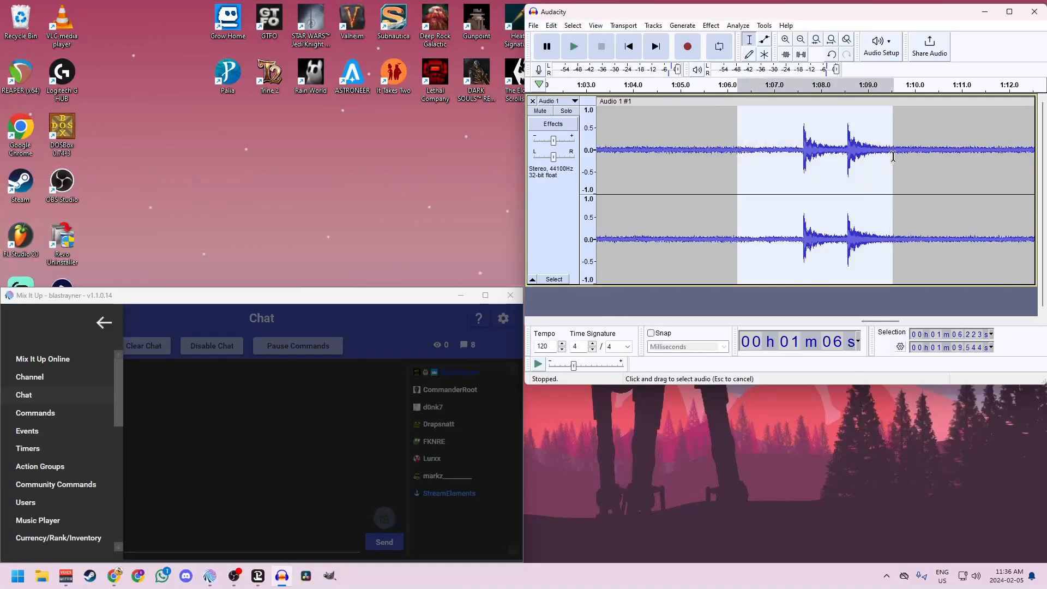
left_click(580, 47)
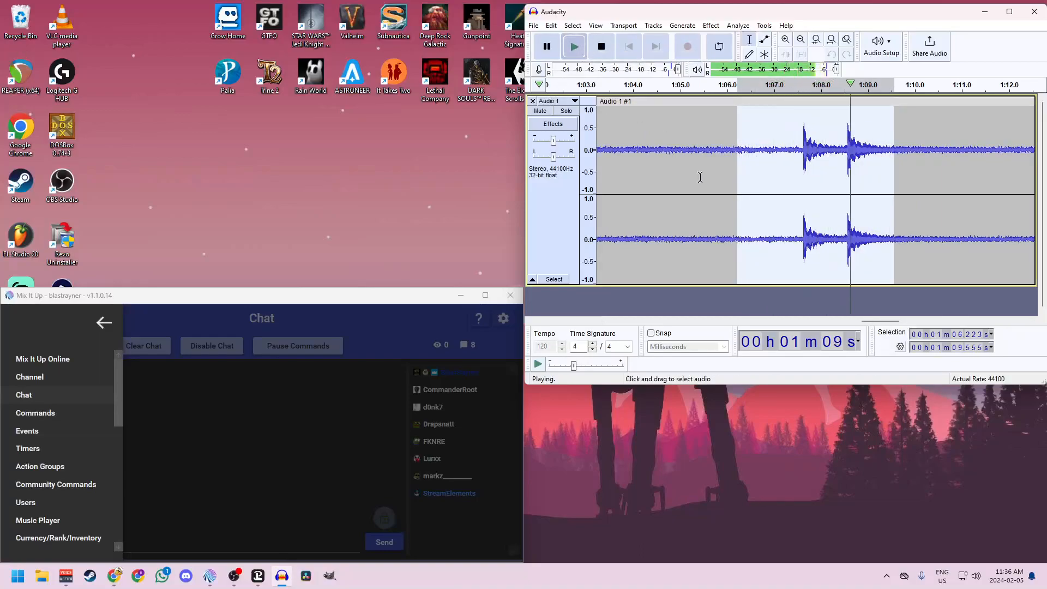
- Play the last pair of bell hits with surrounding audio, about 1:13.5 to 1:18.4, and split that range into its own clip
left_click_drag(889, 326, 902, 326)
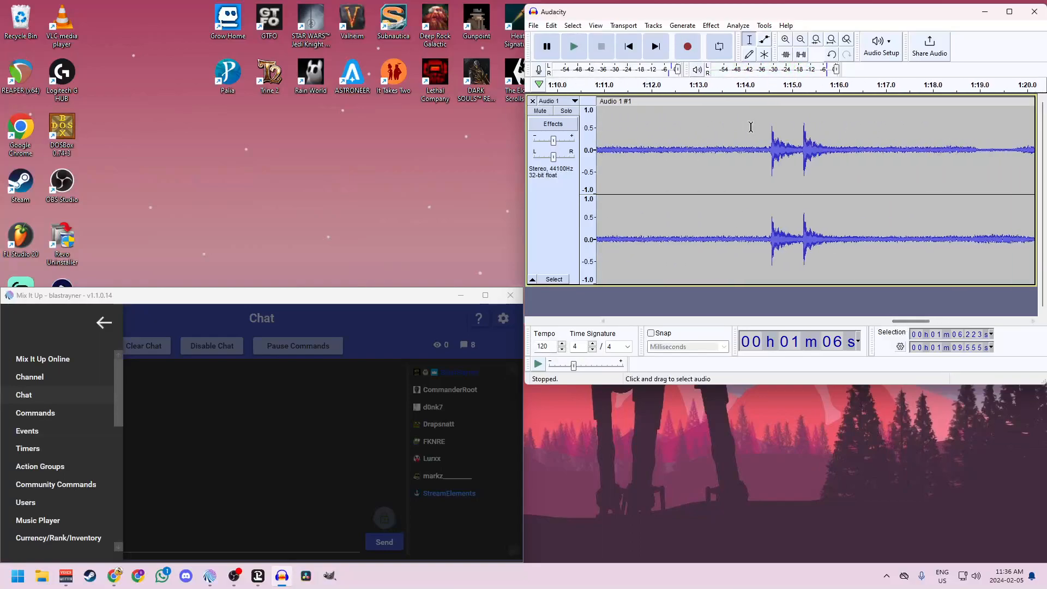
left_click_drag(720, 130, 953, 138)
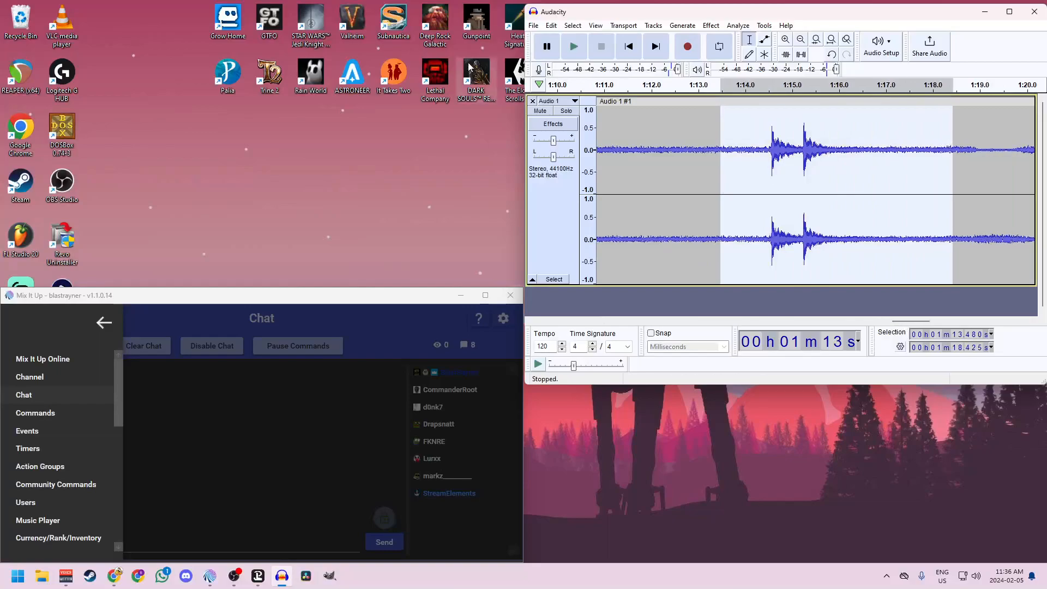
left_click(573, 47)
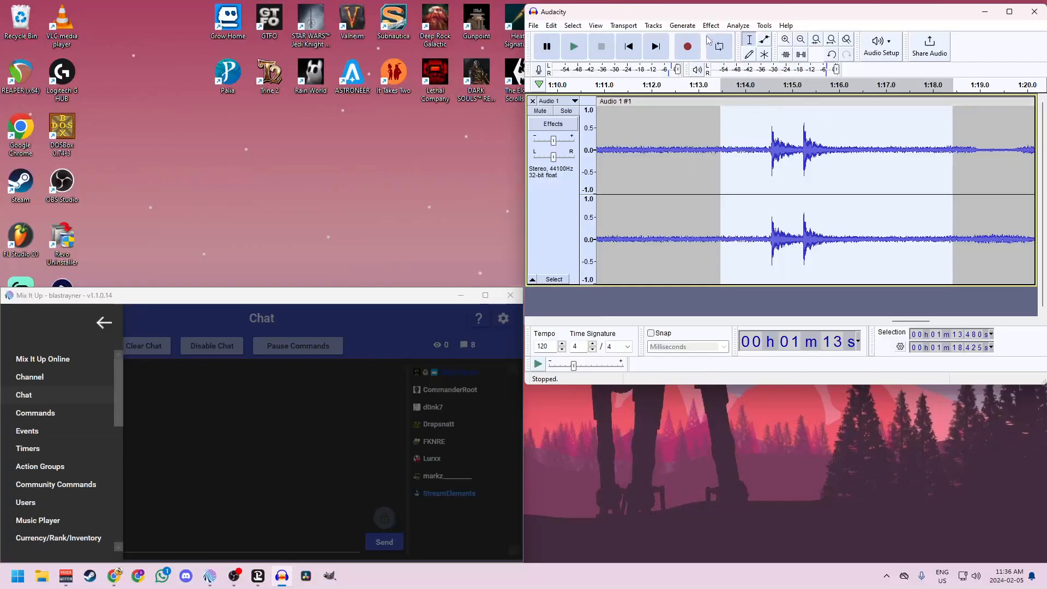
right_click(833, 119)
left_click(869, 165)
- Listen to the background noise before the split clip and select the bell-free stretch from about 1:10.6 to 1:13.4
mouse_move(908, 324)
left_mouse_down()
mouse_move(891, 324)
mouse_move(930, 323)
mouse_move(898, 322)
left_mouse_up()
left_click(761, 115)
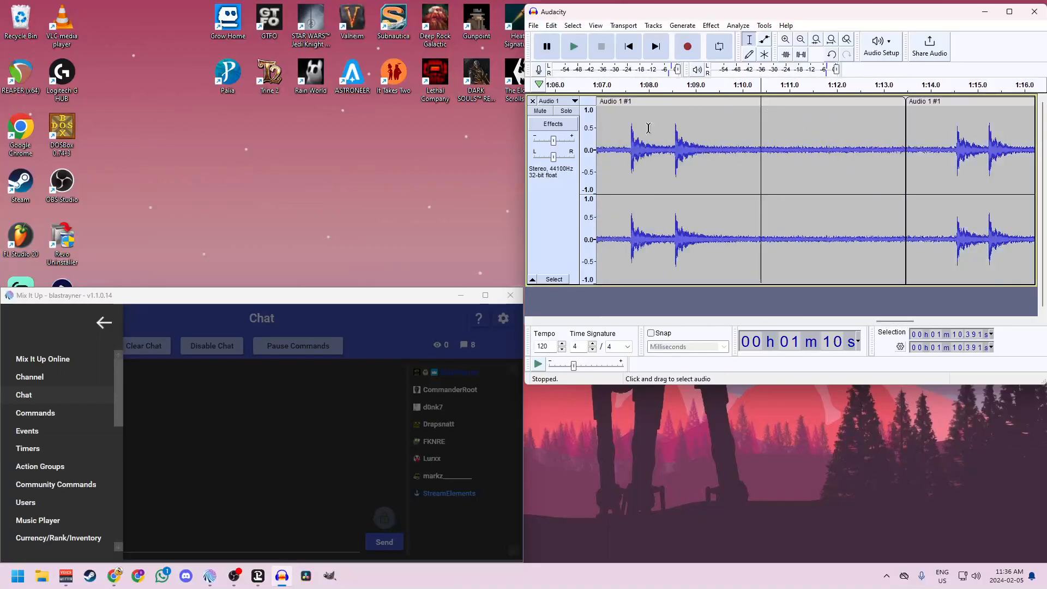
left_click(574, 49)
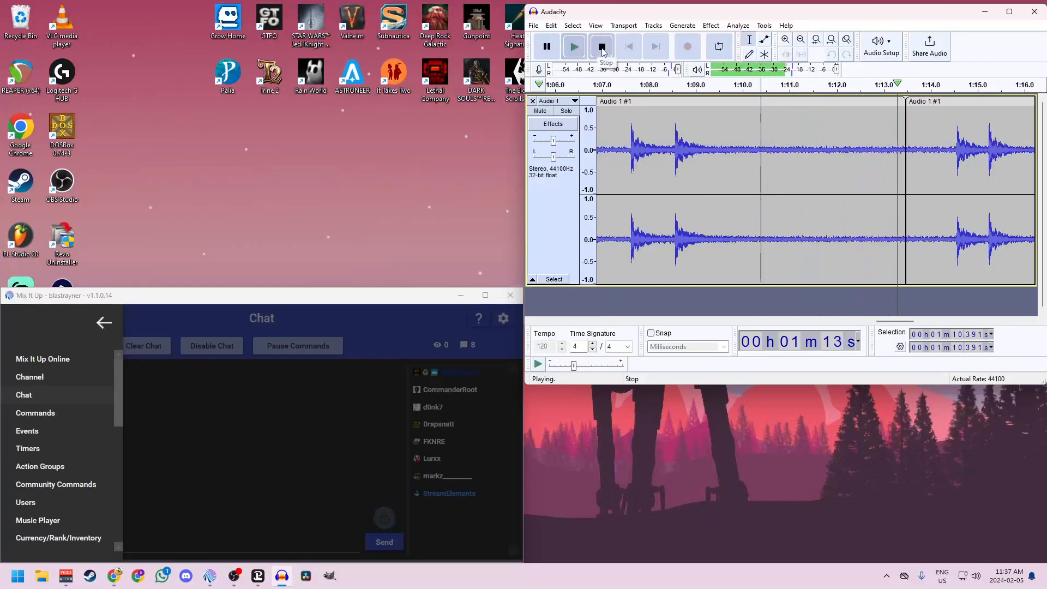
left_click(602, 48)
left_click(726, 126)
left_click(573, 48)
left_click(606, 52)
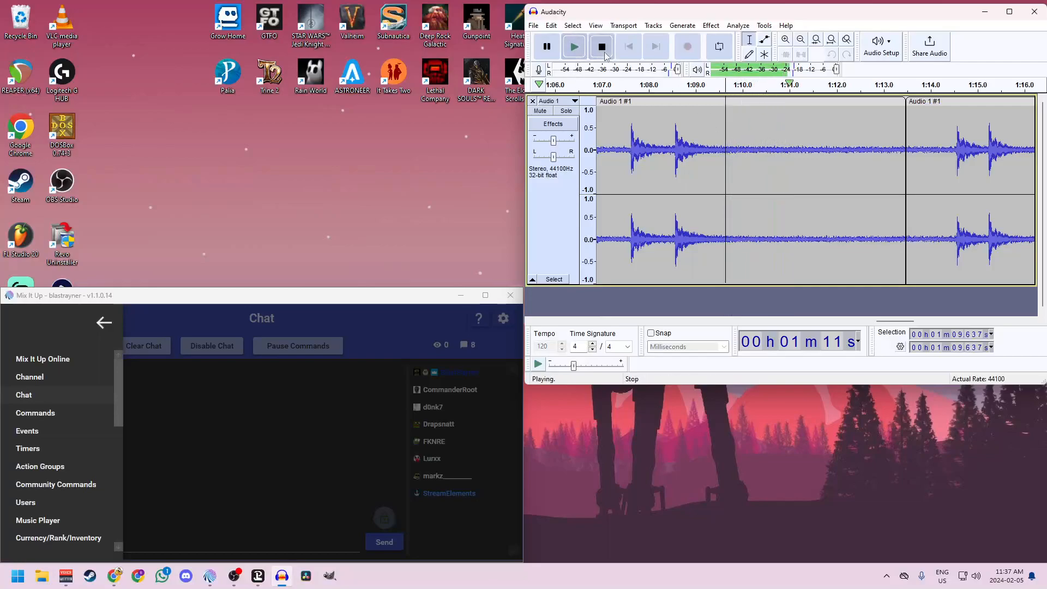
left_click(774, 133)
left_click(573, 51)
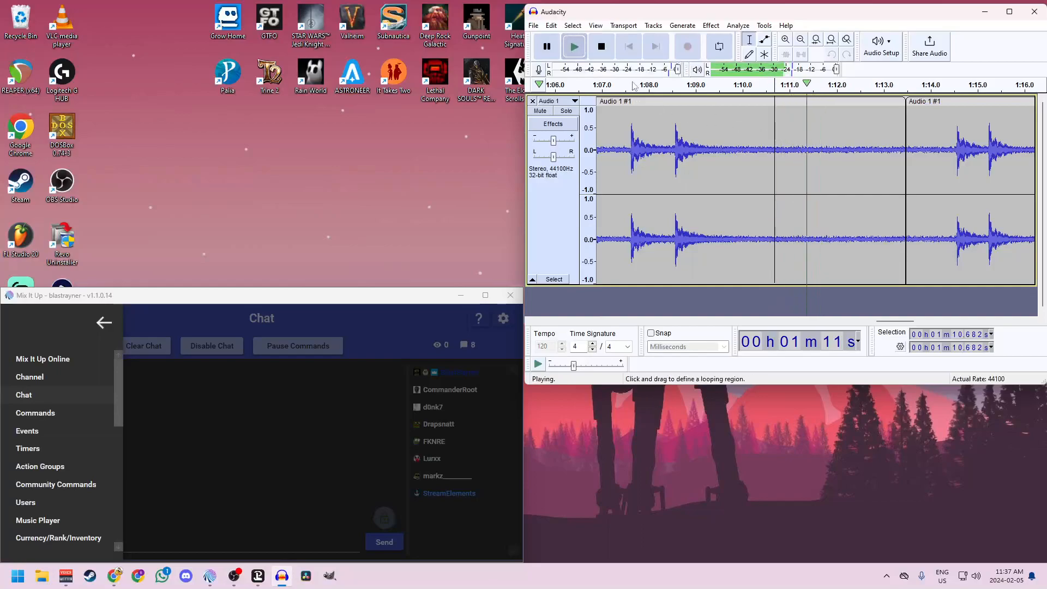
left_click(602, 54)
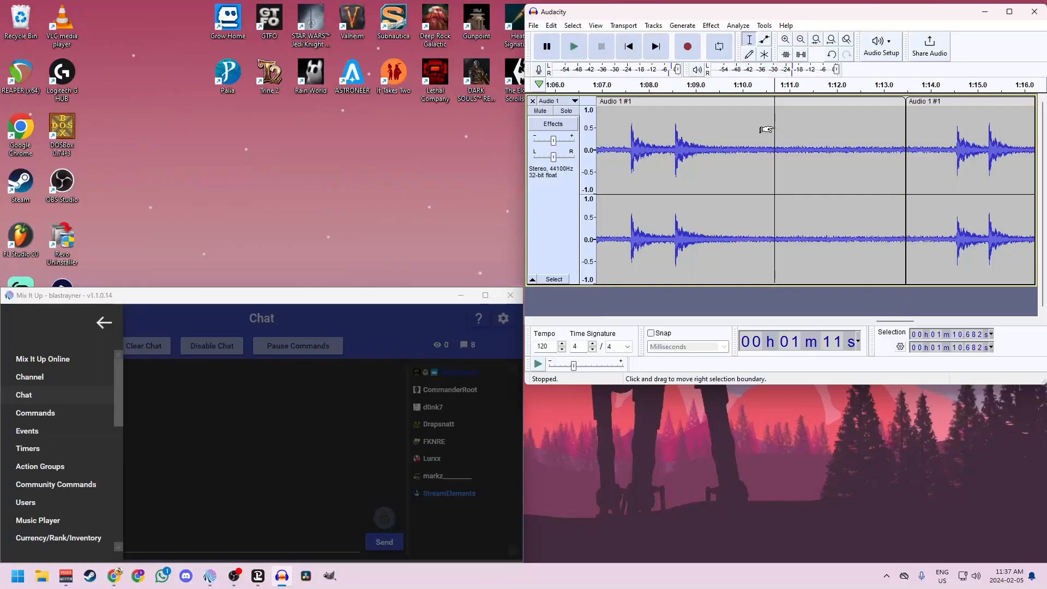
left_click_drag(772, 128, 903, 131)
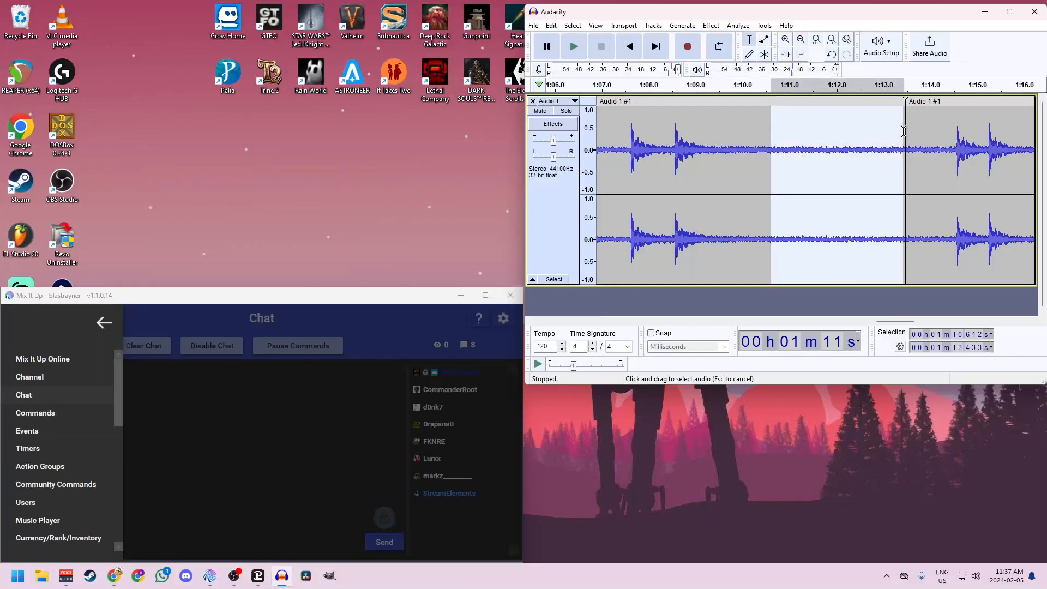
- Capture the selected bell-free stretch as the noise profile for Noise Reduction
left_click(711, 25)
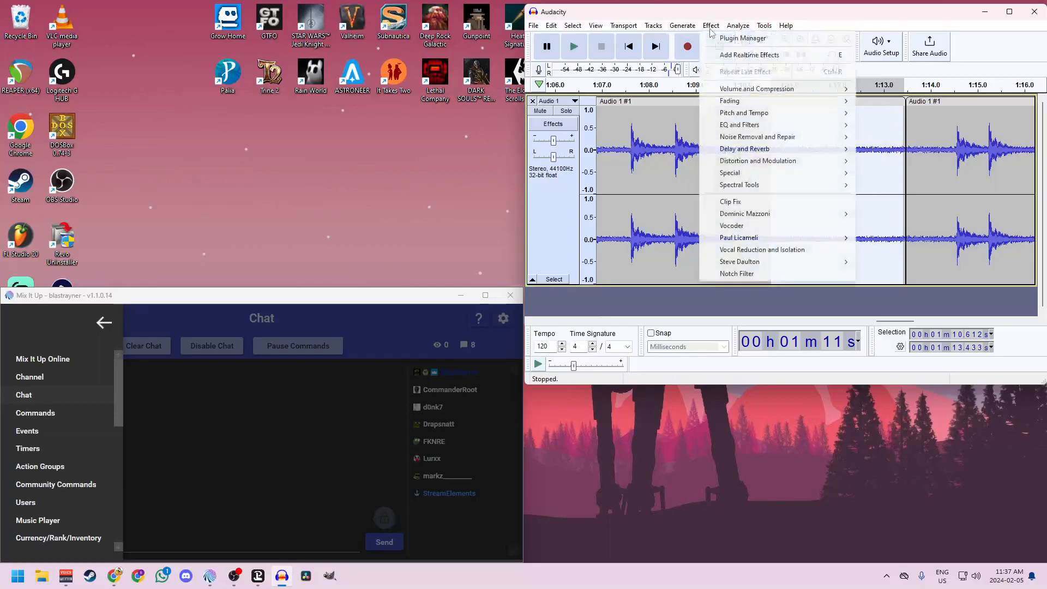
mouse_move(782, 142)
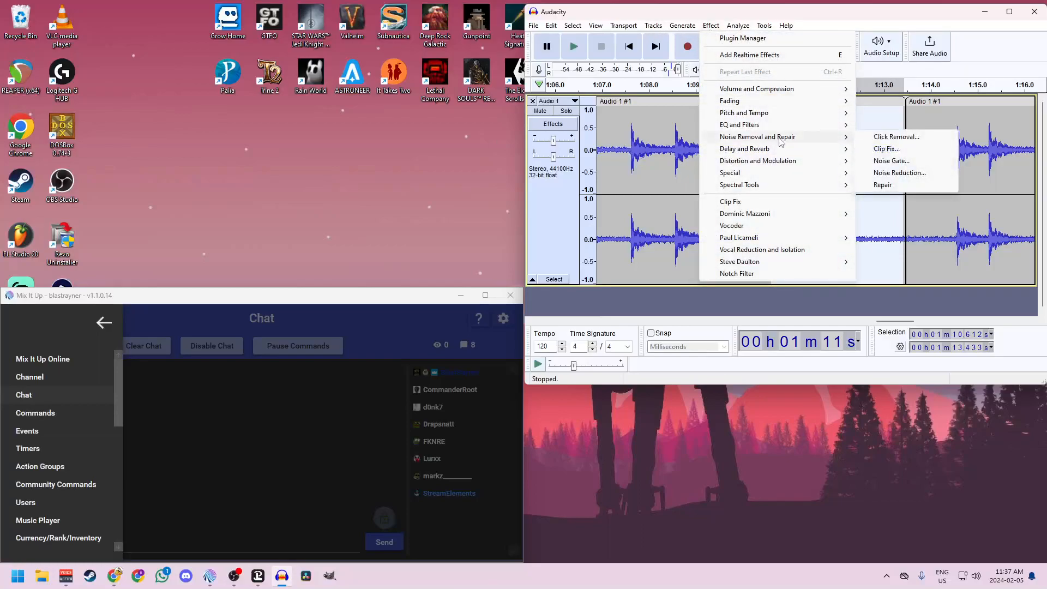
left_click(908, 173)
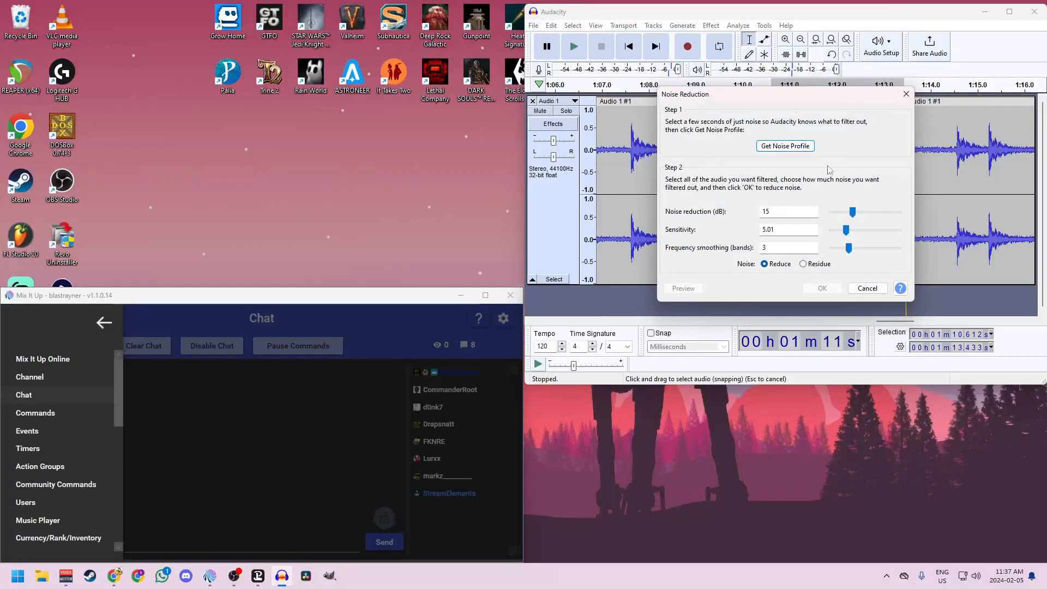
left_click(786, 146)
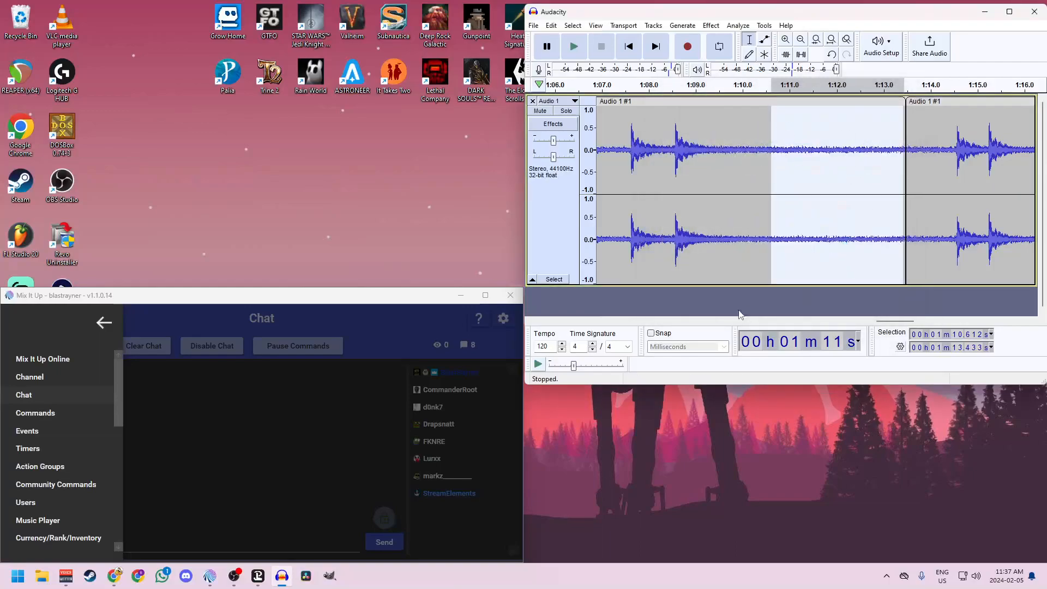
- Select the whole split bell clip and preview Noise Reduction on it with the existing settings
left_click_drag(882, 323, 899, 323)
left_click(813, 103)
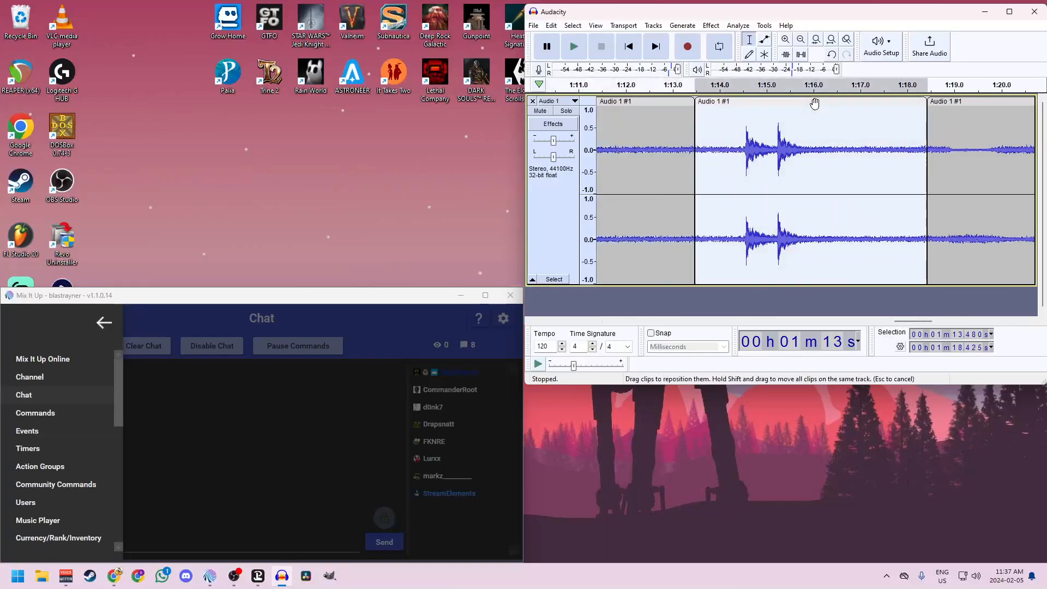
left_click(711, 27)
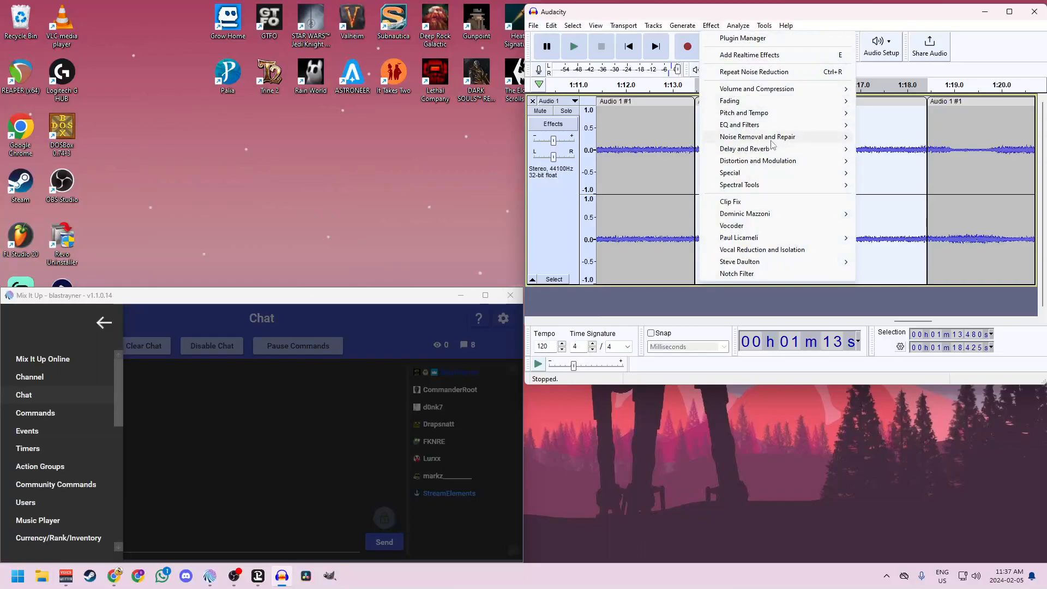
mouse_move(771, 139)
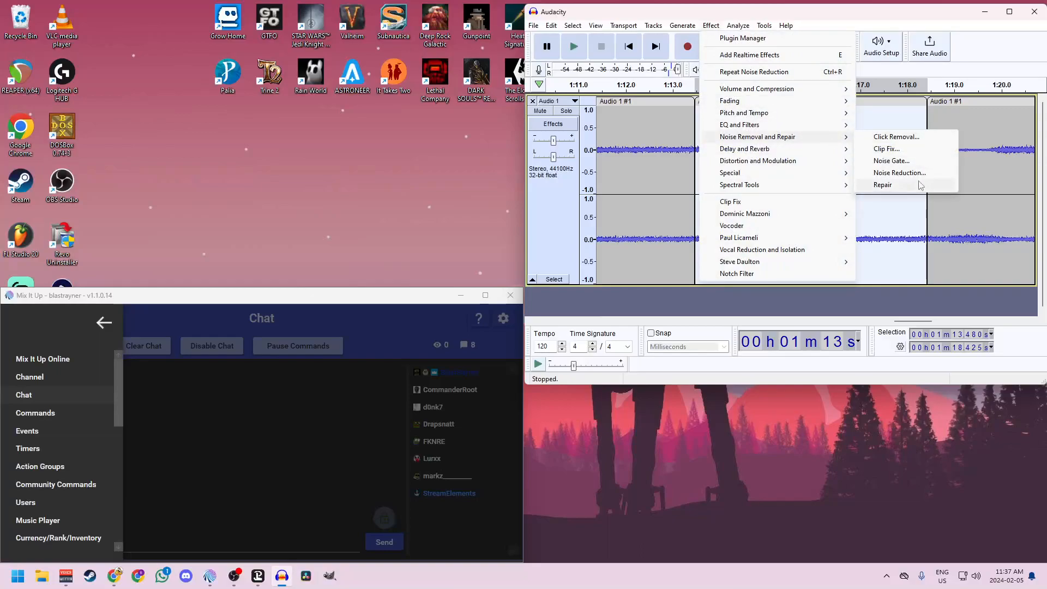
left_click(887, 173)
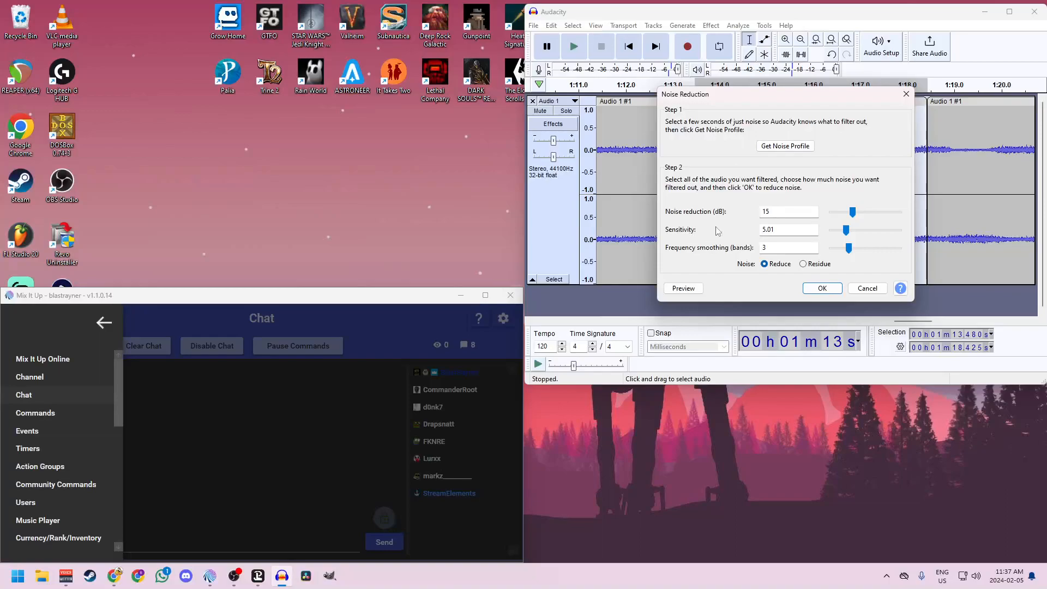
left_click(684, 288)
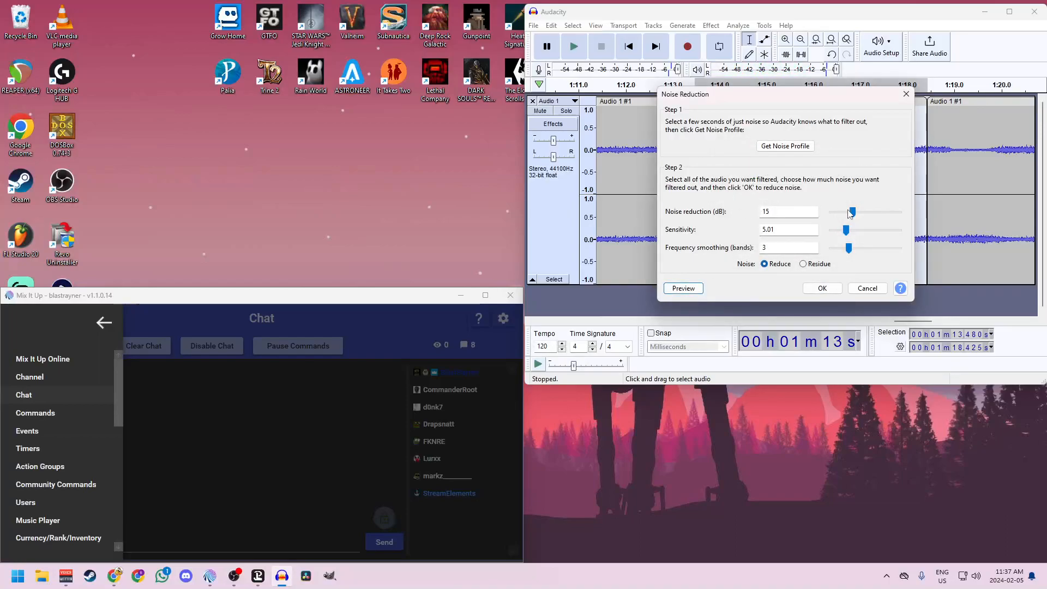
- Set noise reduction to 20 dB and sensitivity to 8.01, preview the result, and apply it to the bell clip
left_click_drag(854, 213, 859, 212)
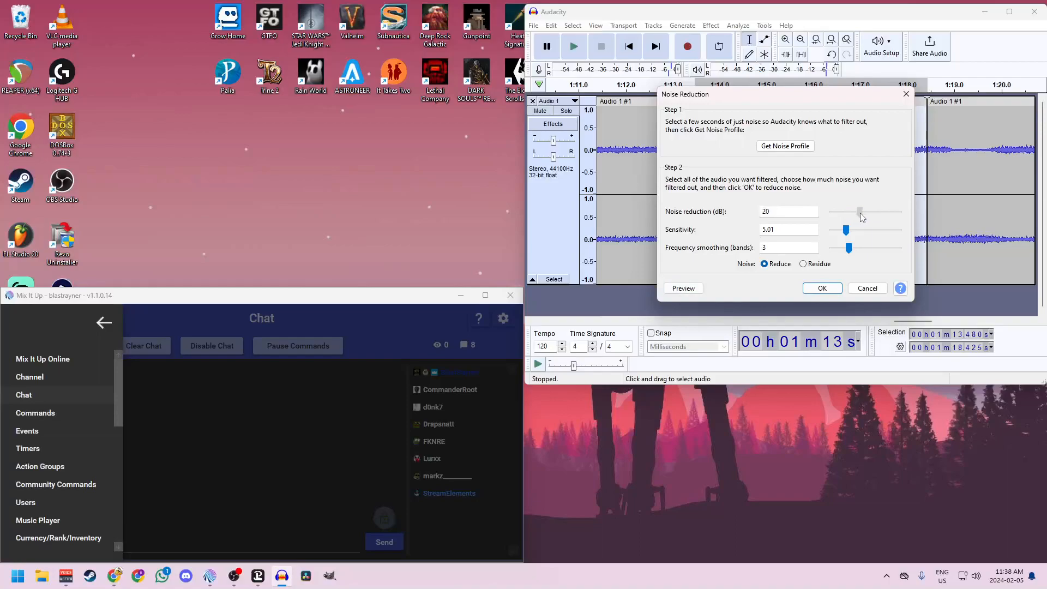
left_click(694, 293)
left_click(689, 290)
left_click(685, 288)
left_click(822, 290)
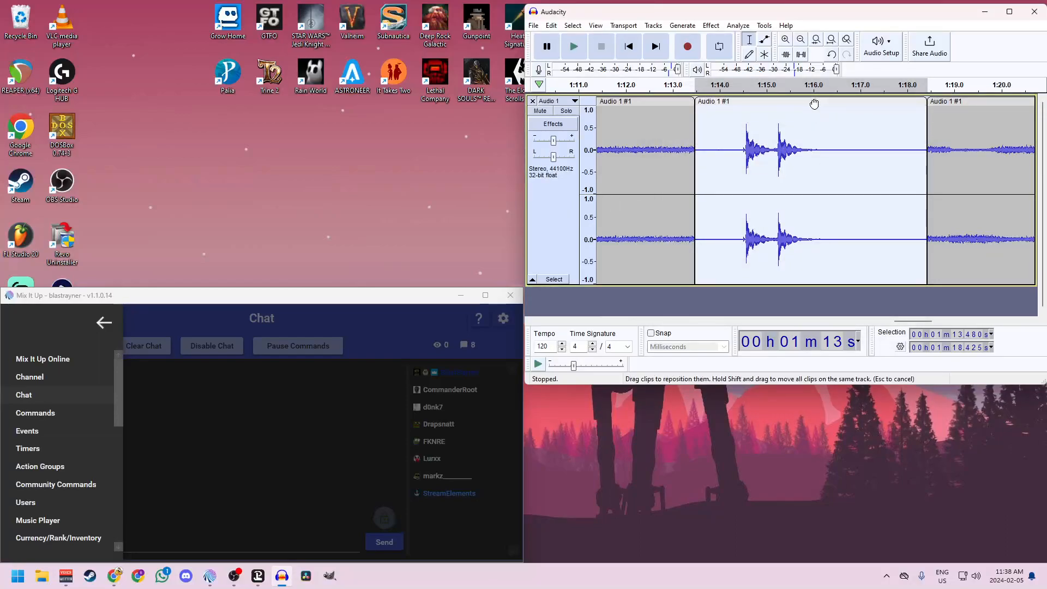
- Listen to the quiet tail after the bell hits, from about 1:16.4 to 1:18.3, for leftover noise
left_click_drag(831, 130, 921, 130)
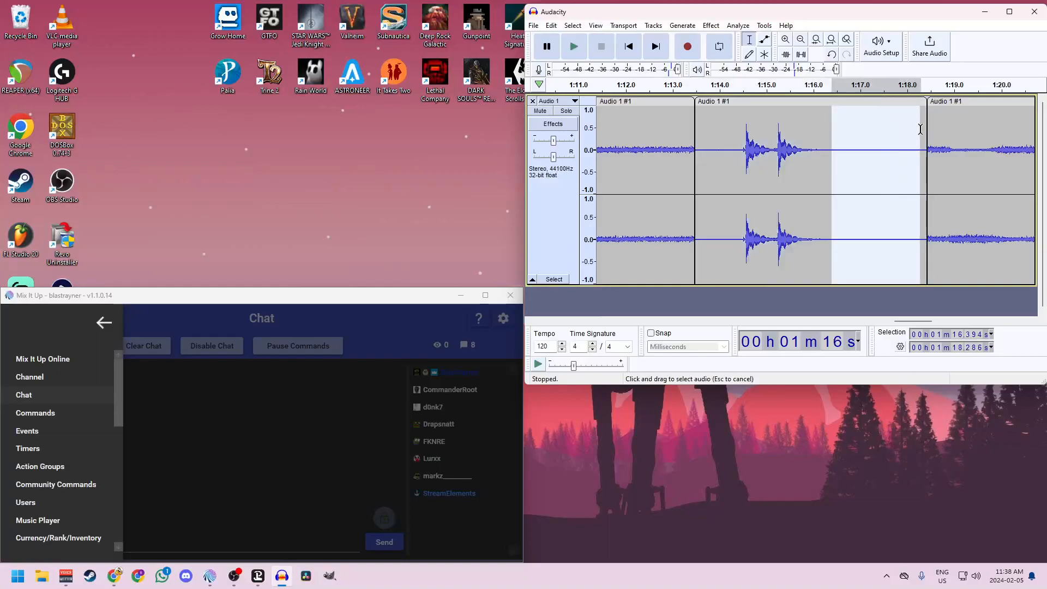
left_click(581, 51)
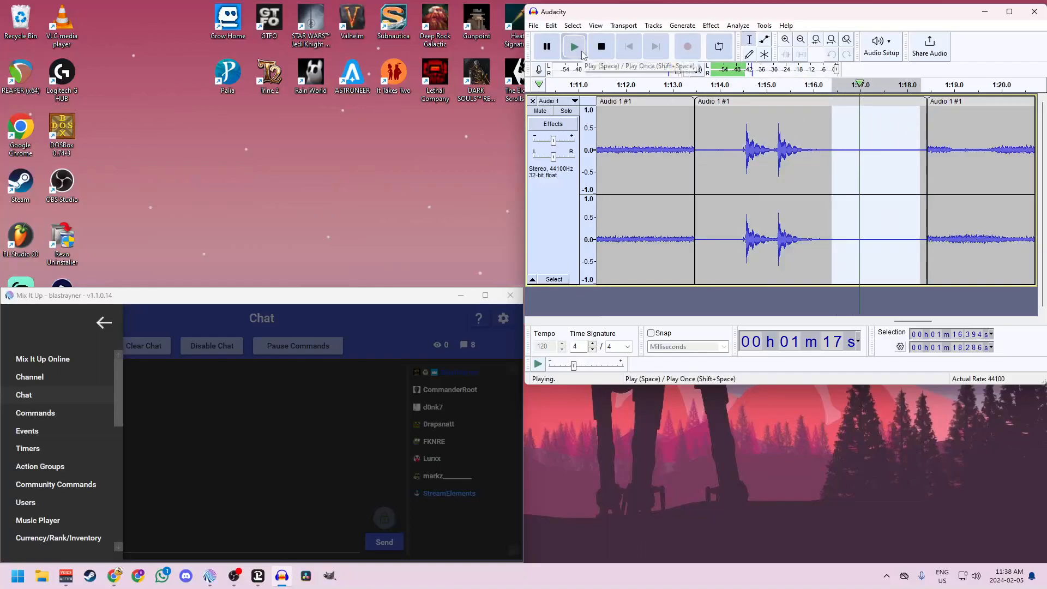
left_click(898, 125)
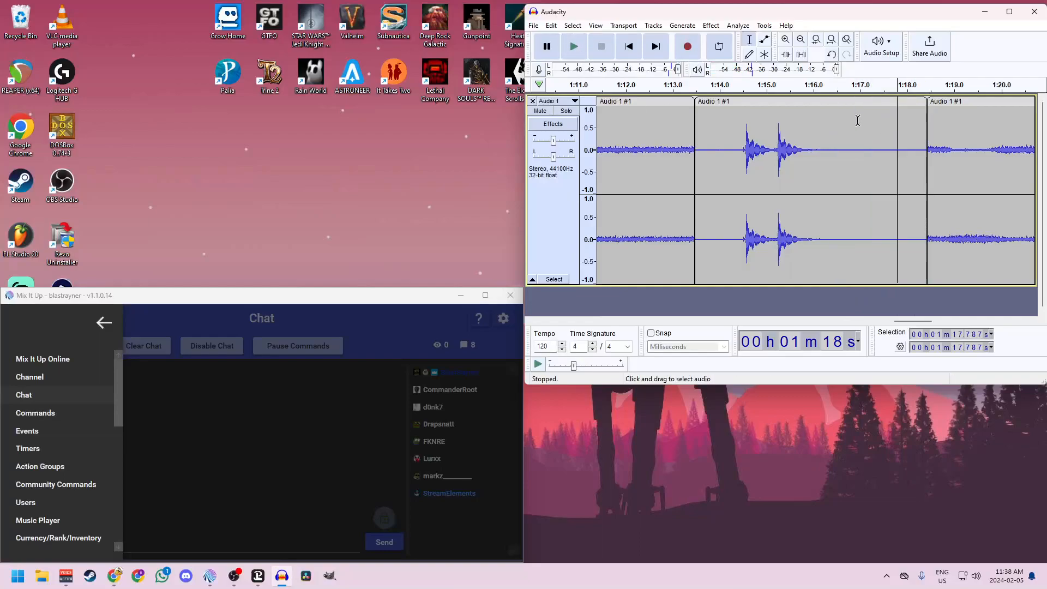
left_click(847, 124)
key("space")
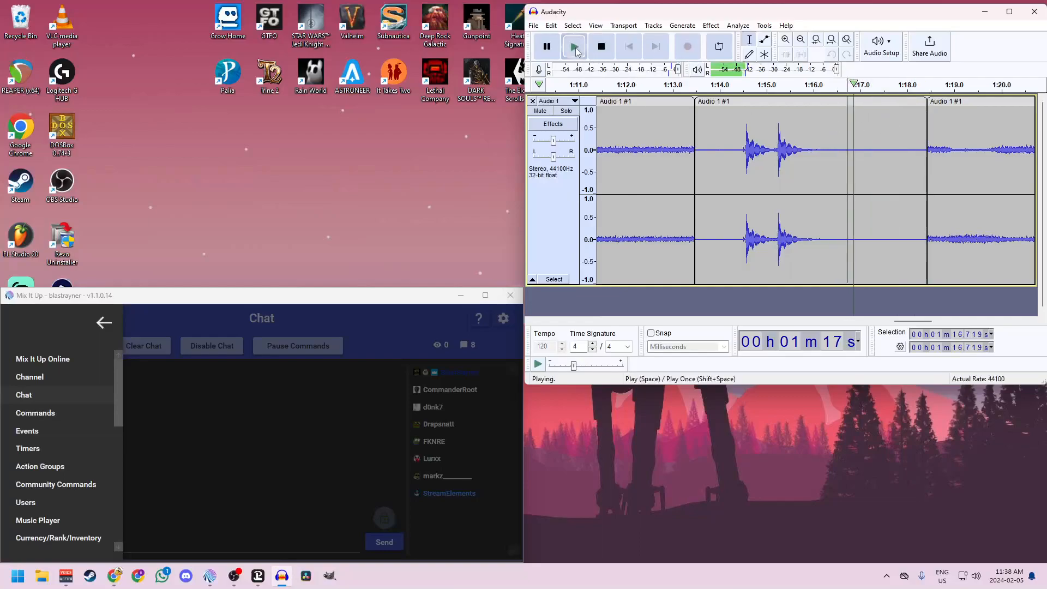
left_click(855, 116)
left_click(577, 52)
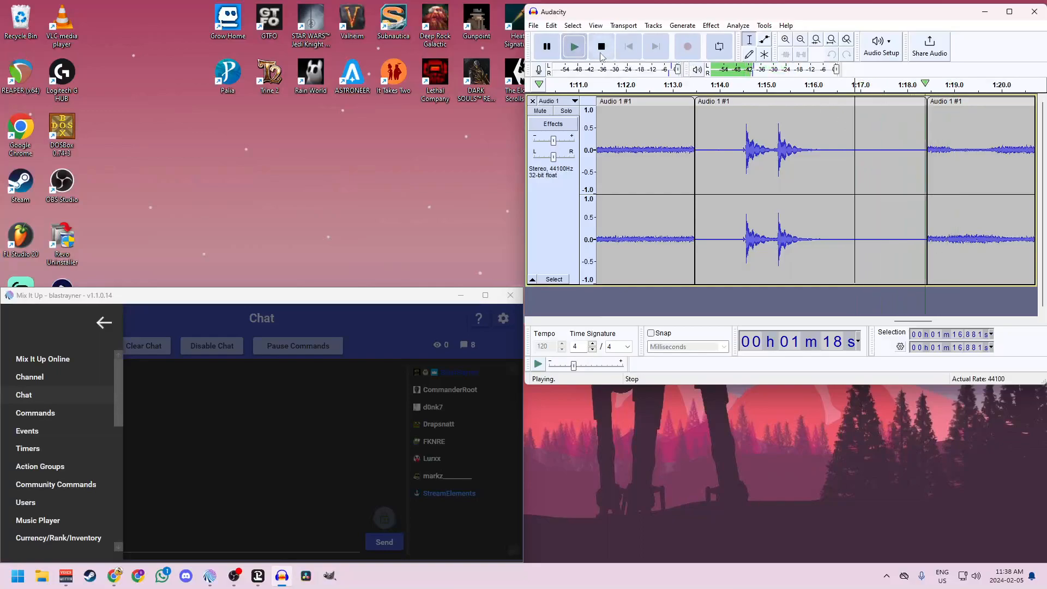
left_click(601, 53)
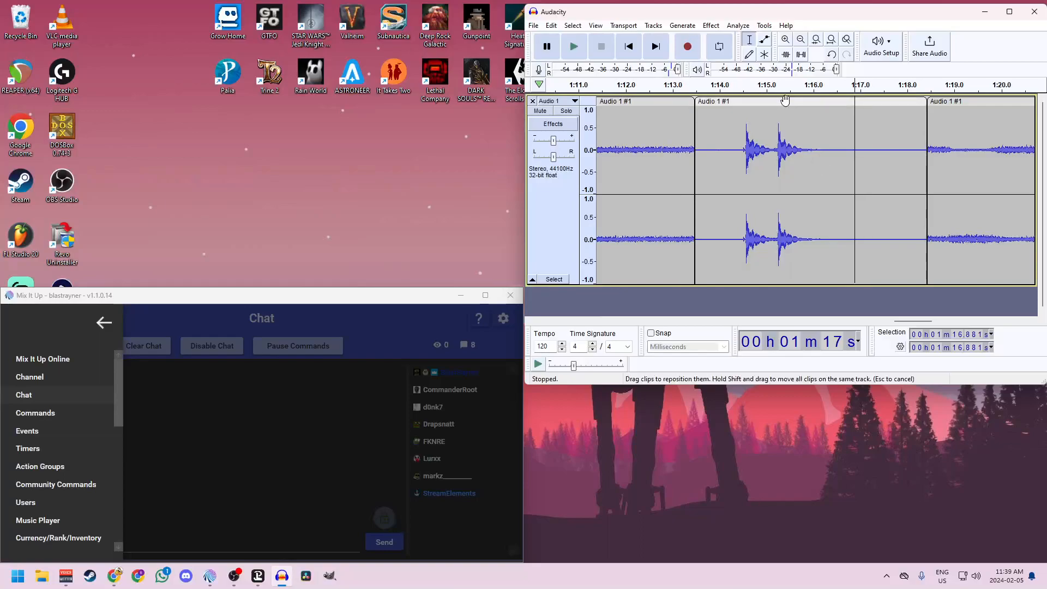
- Delete the leftover clips before and after the cleaned bell clip
left_click(829, 102)
left_click(659, 101)
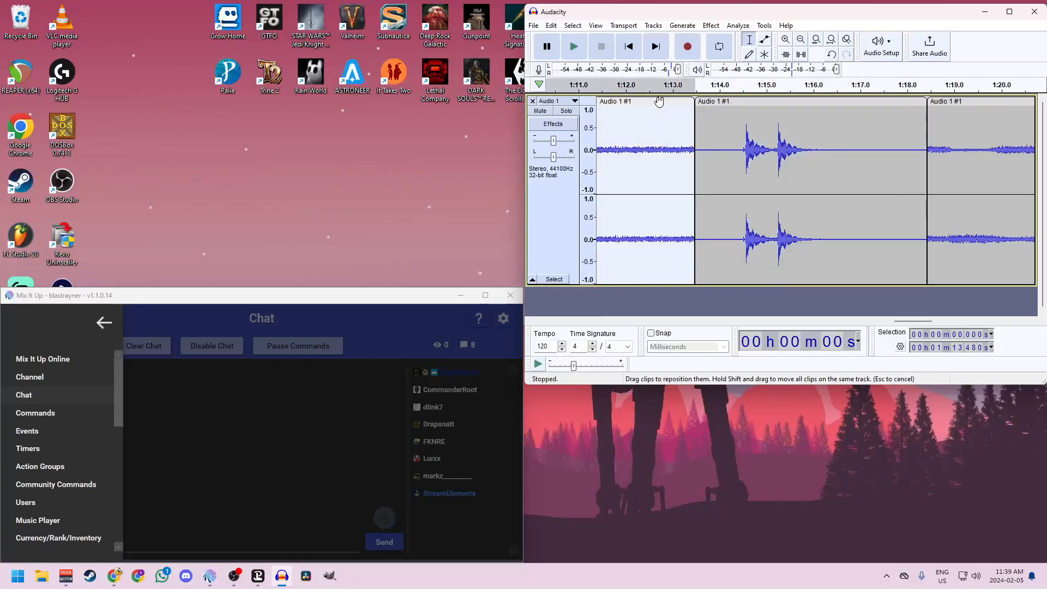
key("Delete")
left_click(970, 102)
key("Delete")
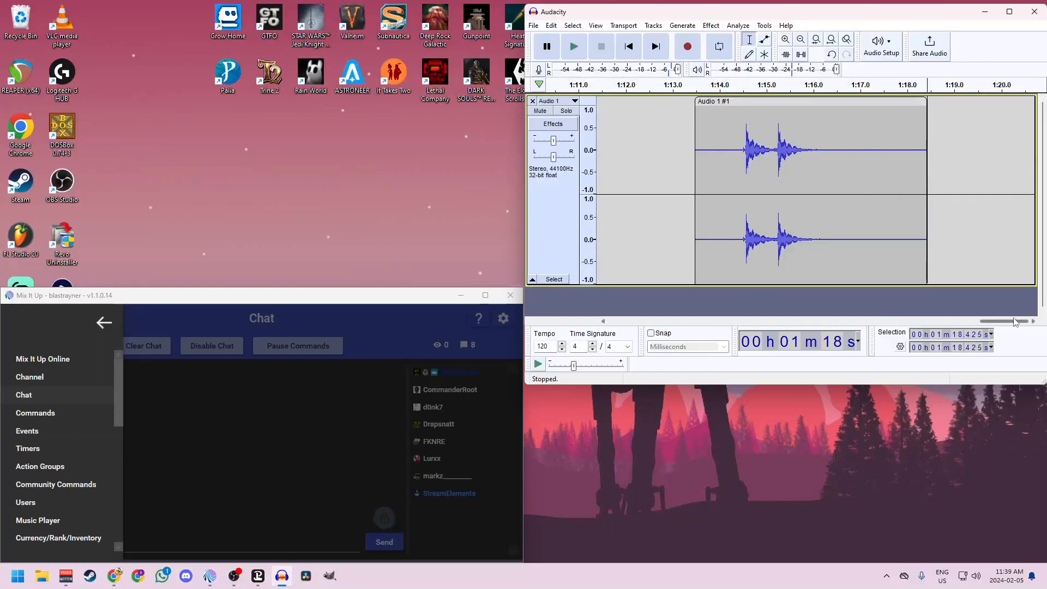
- Move the bell clip to the very start of the track at 0.0 seconds
scroll(679, 204, "down", 3)
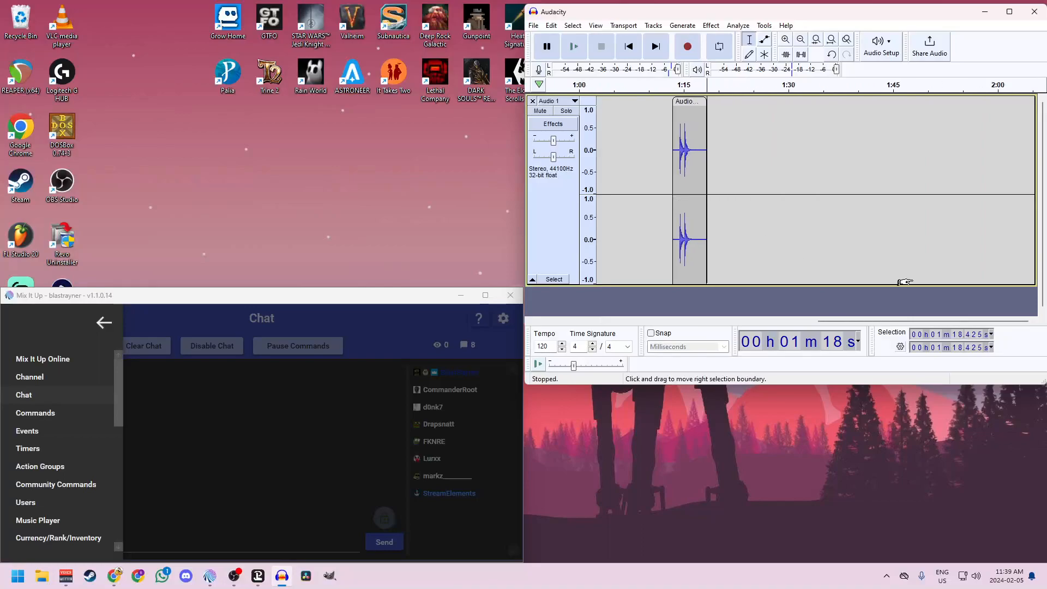
left_click_drag(868, 323, 759, 322)
left_click_drag(916, 102, 598, 103)
left_click_drag(943, 321, 809, 321)
left_click_drag(804, 102, 612, 103)
left_click(613, 102)
scroll(608, 158, "up", 5)
left_click_drag(911, 321, 699, 321)
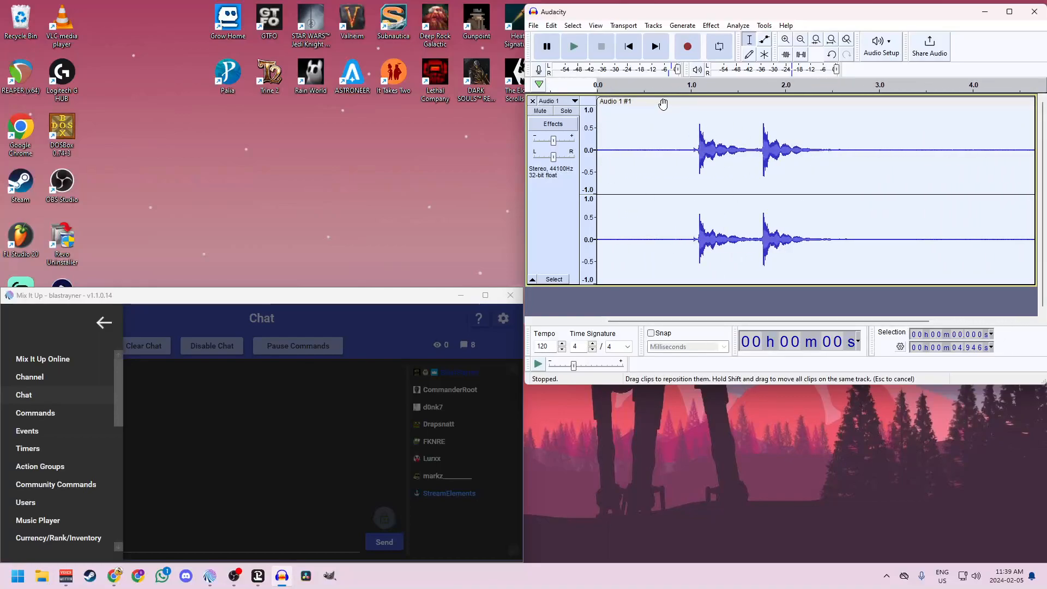
- Play the repositioned bell clip, and check its tail for noise from about 3.3 seconds onward
left_click(574, 47)
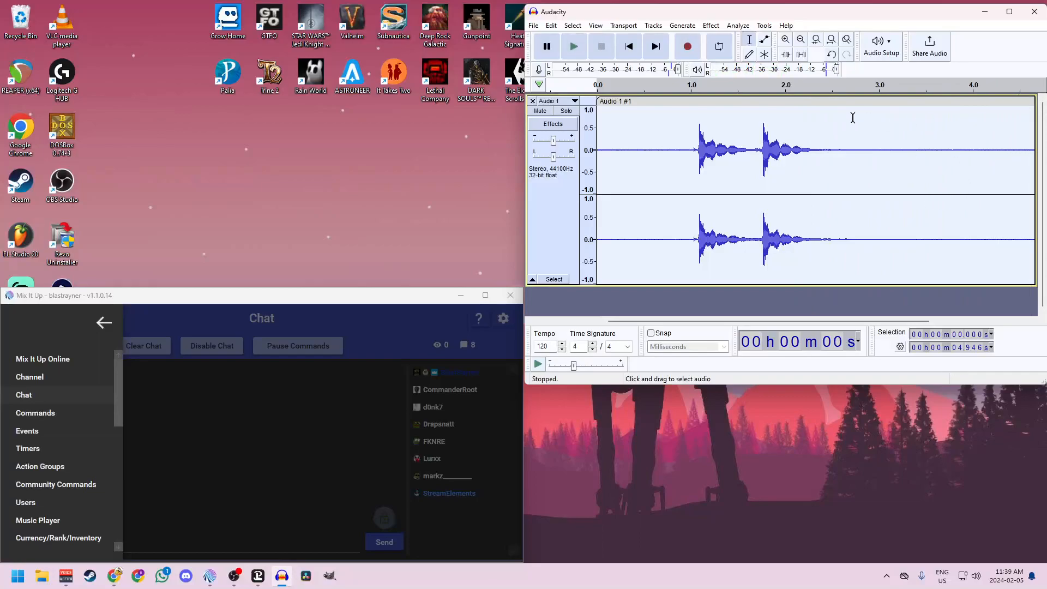
left_click(904, 120)
left_click(575, 48)
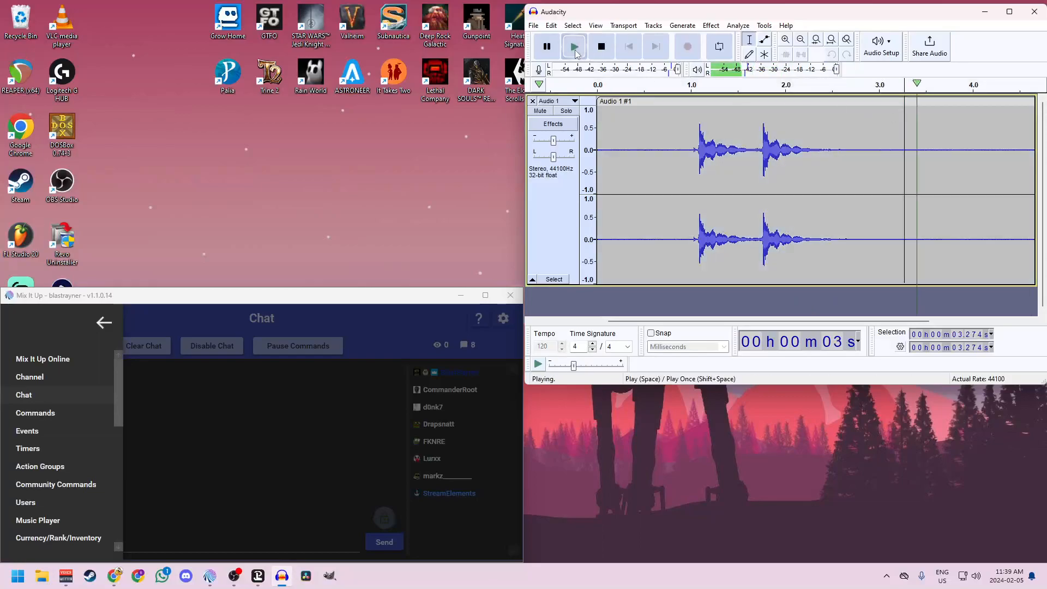
left_click(602, 53)
left_click(576, 53)
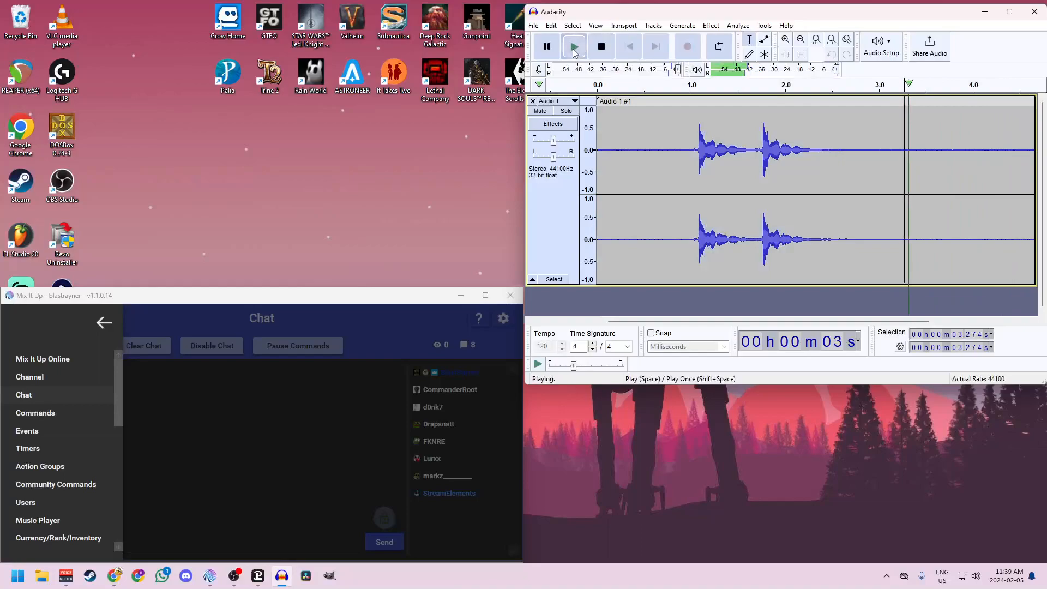
left_click(601, 52)
- Select the clip's quiet tail from about 3.4 to 4.6 seconds and capture it as a new noise profile
left_click_drag(912, 122, 1033, 128)
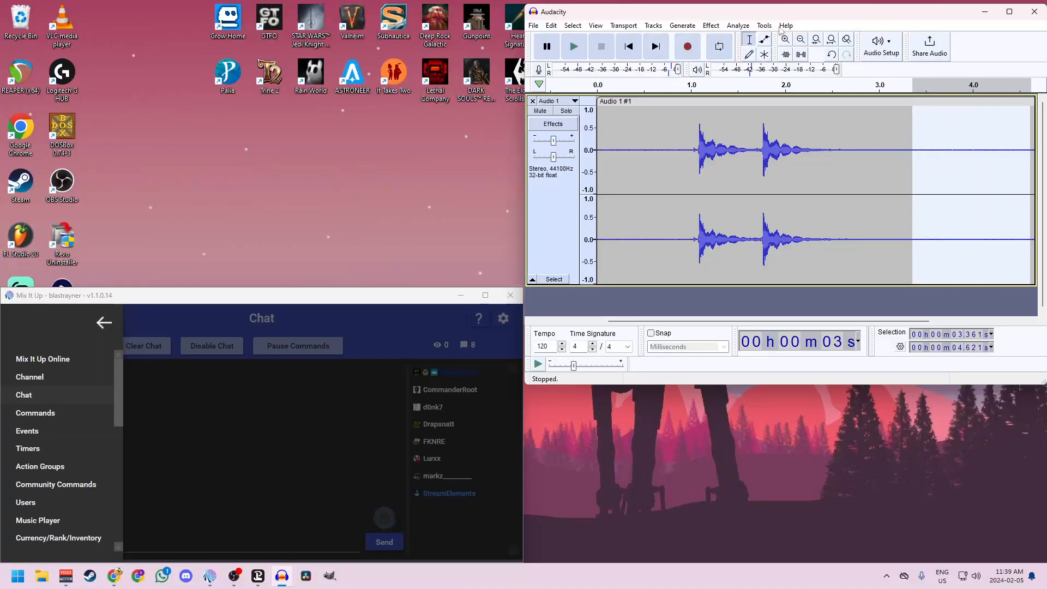
left_click(710, 27)
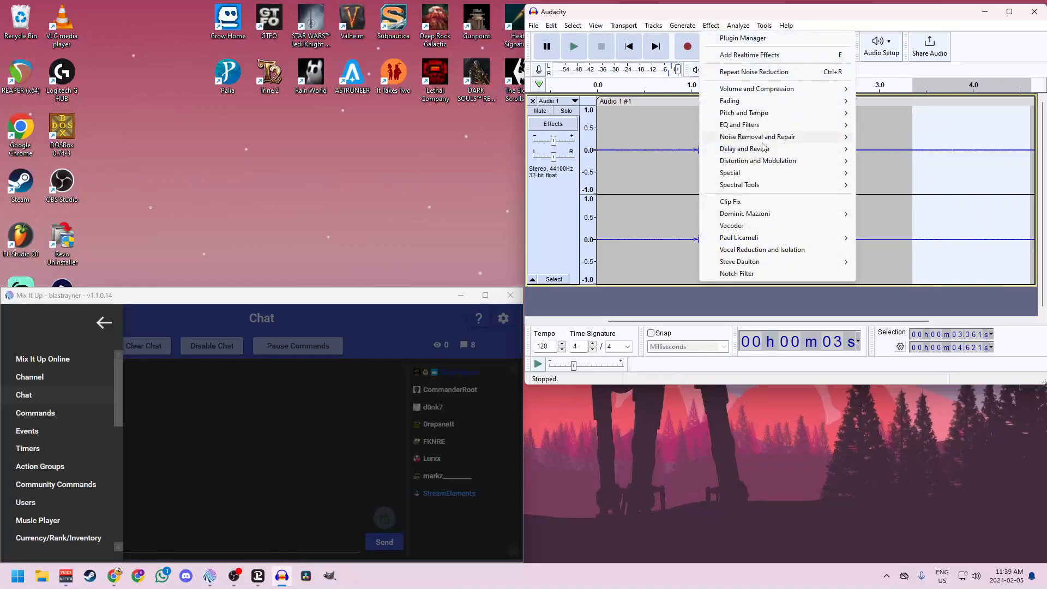
mouse_move(779, 144)
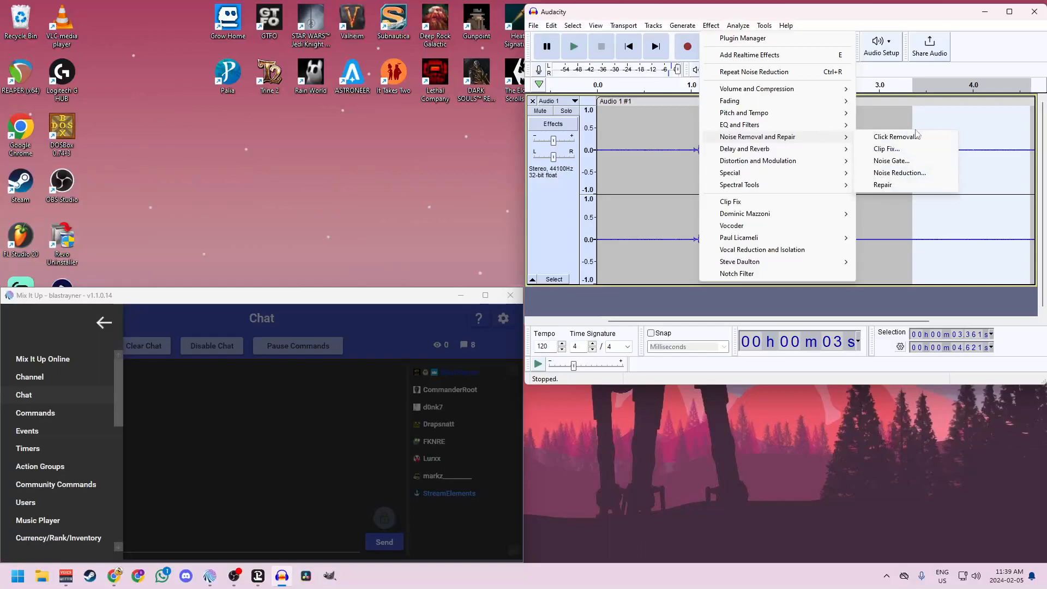
left_click(903, 173)
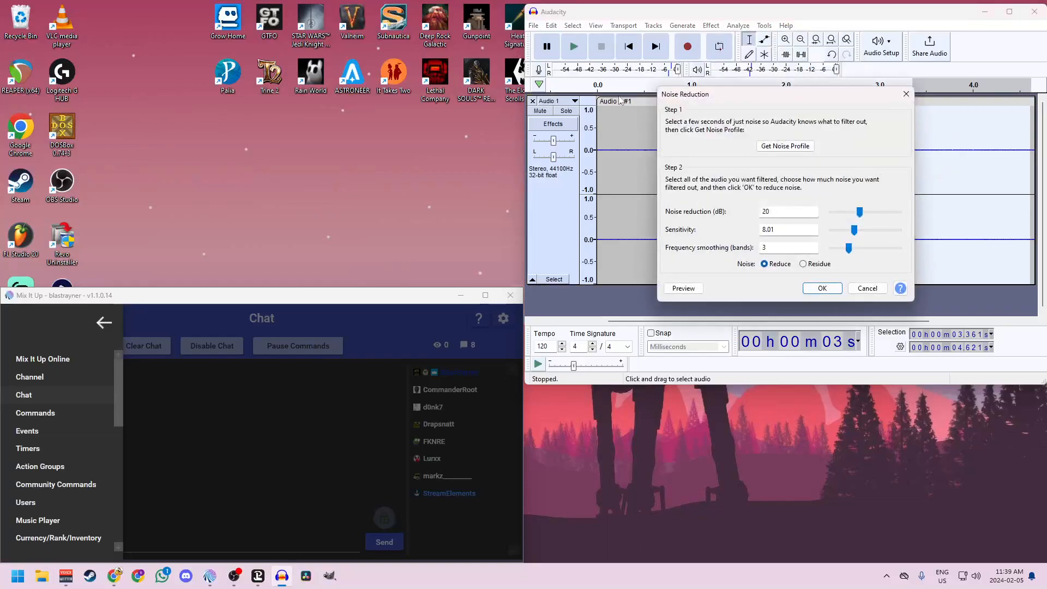
left_click(785, 147)
- Select the entire bell clip and preview a second Noise Reduction pass at 20 dB with sensitivity 8.01
left_click(652, 102)
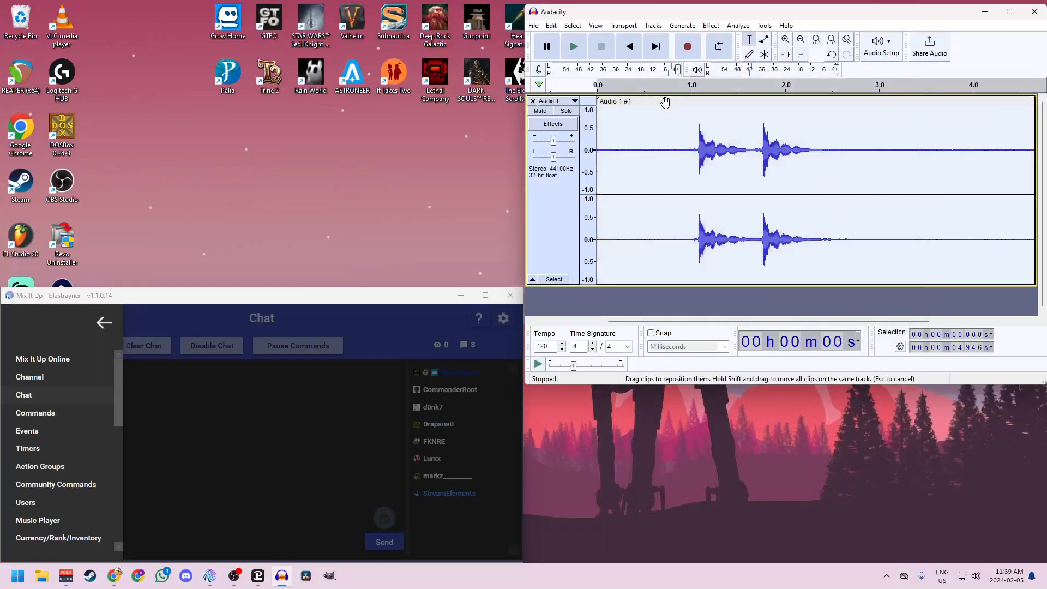
left_click(711, 25)
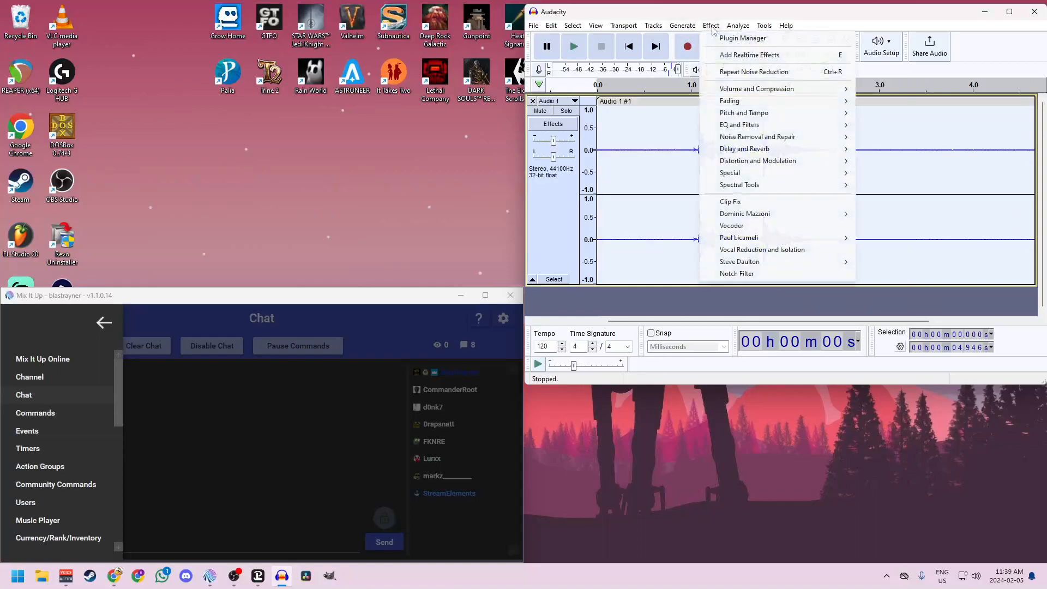
mouse_move(792, 149)
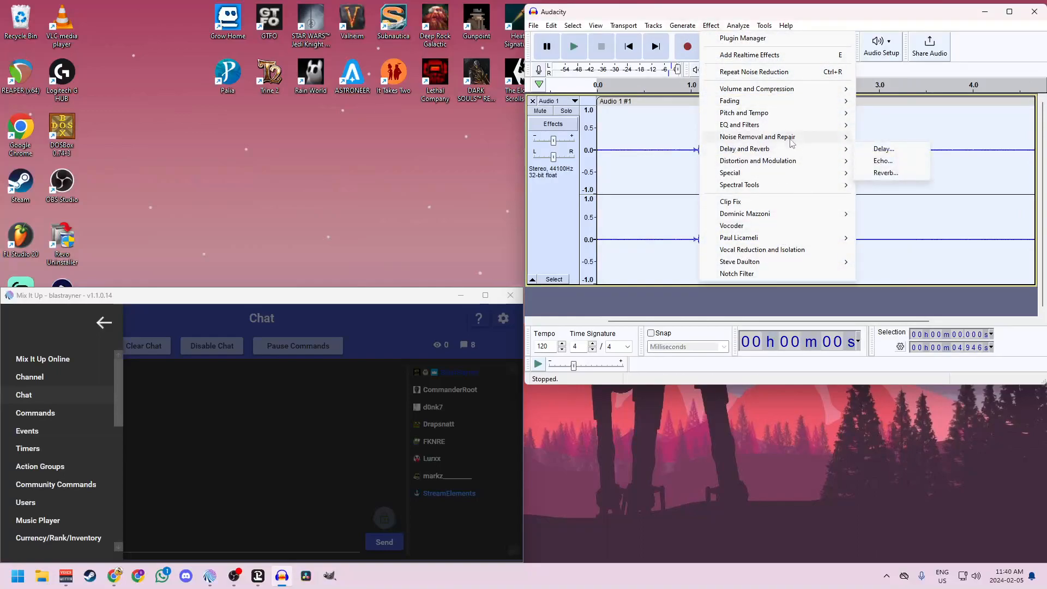
left_click(899, 173)
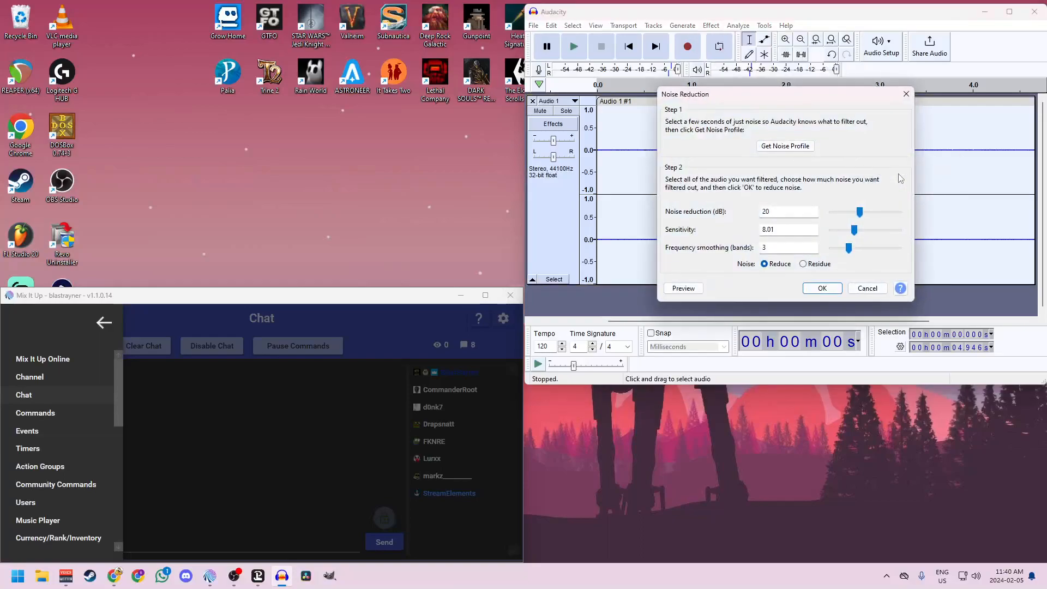
left_click(697, 293)
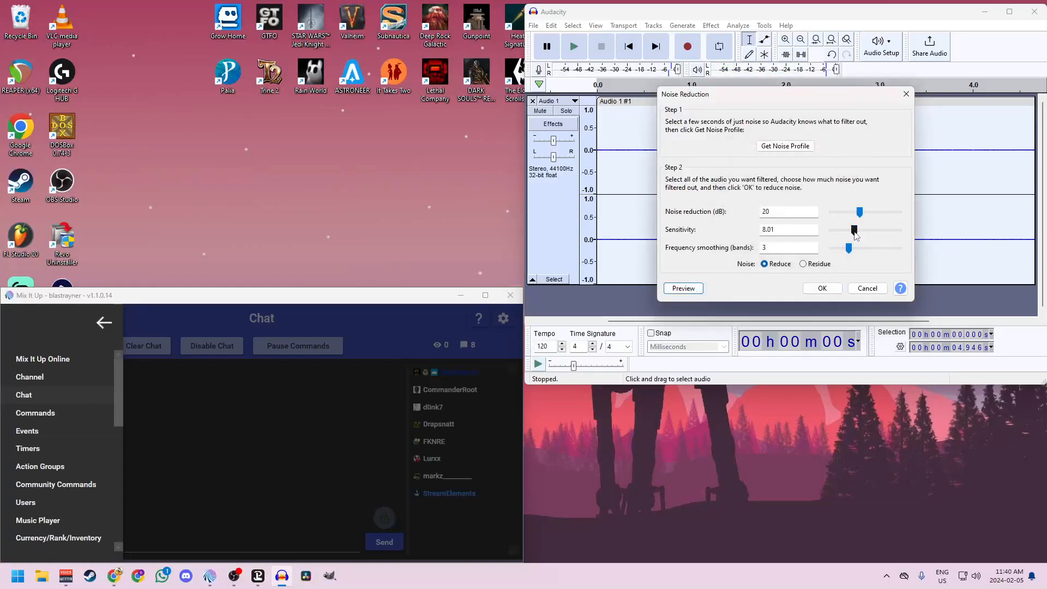
- Set sensitivity to 4.51 and noise reduction to 18 dB, previewing the bell clip with the adjusted settings
left_click_drag(853, 236, 847, 236)
left_click(685, 289)
left_click_drag(856, 214, 859, 215)
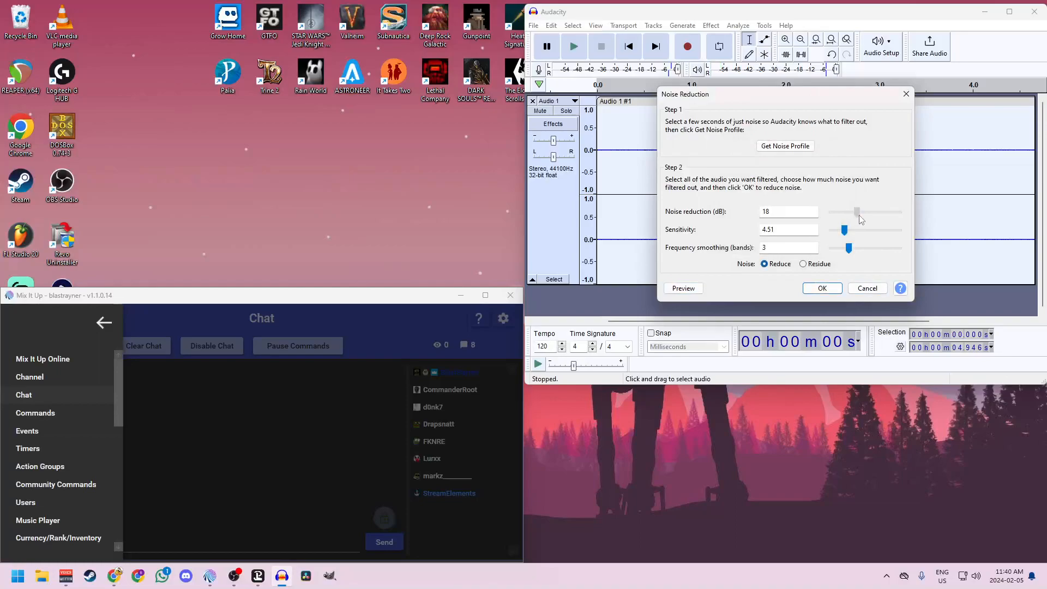
left_click(683, 288)
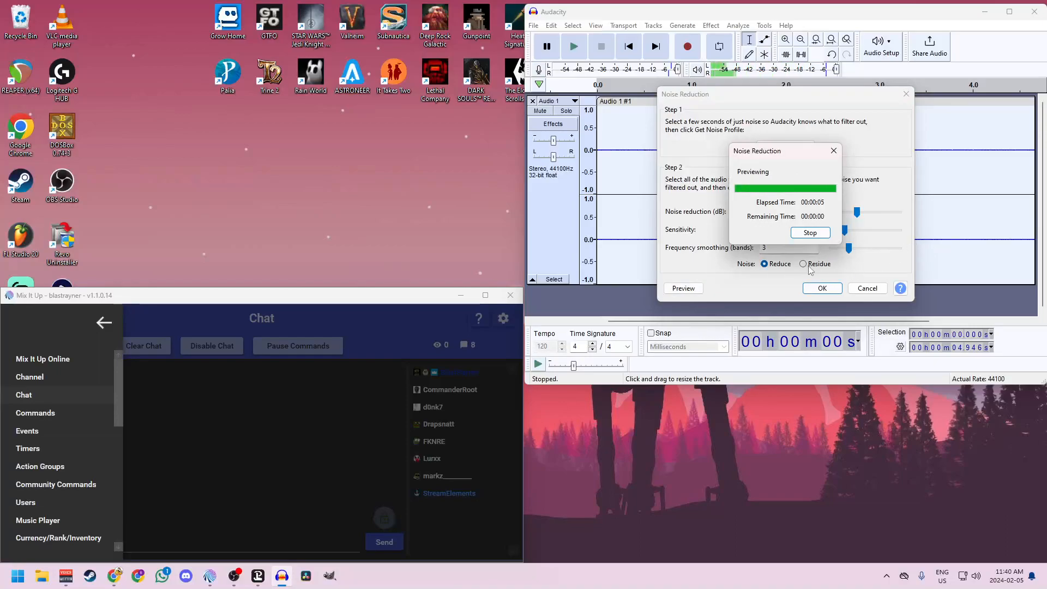
- Set sensitivity to 6.01, preview the bell clip, and apply the Noise Reduction at 18 dB
left_click_drag(845, 234, 845, 234)
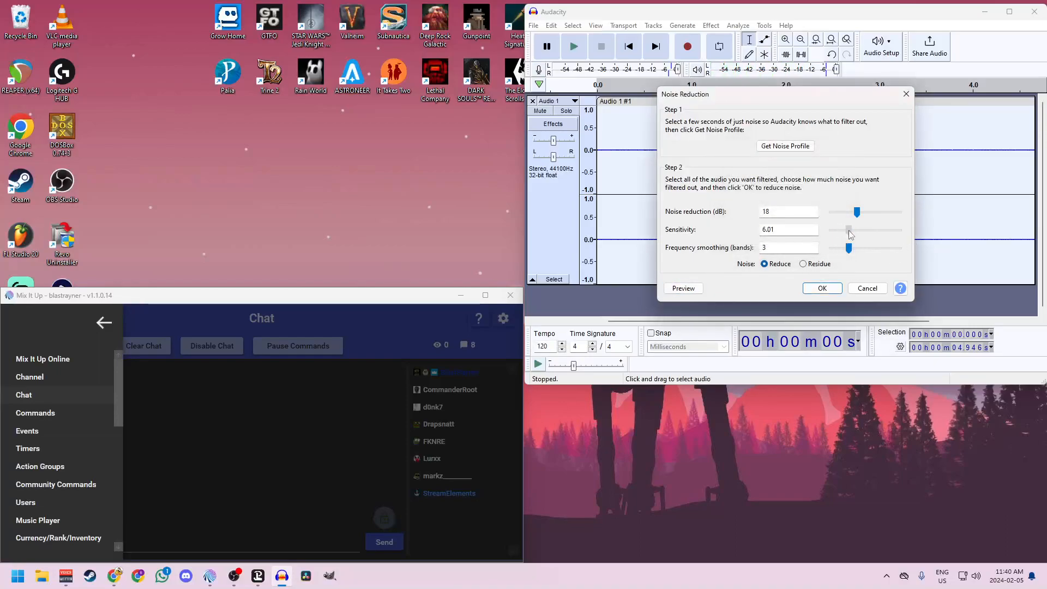
left_click(683, 289)
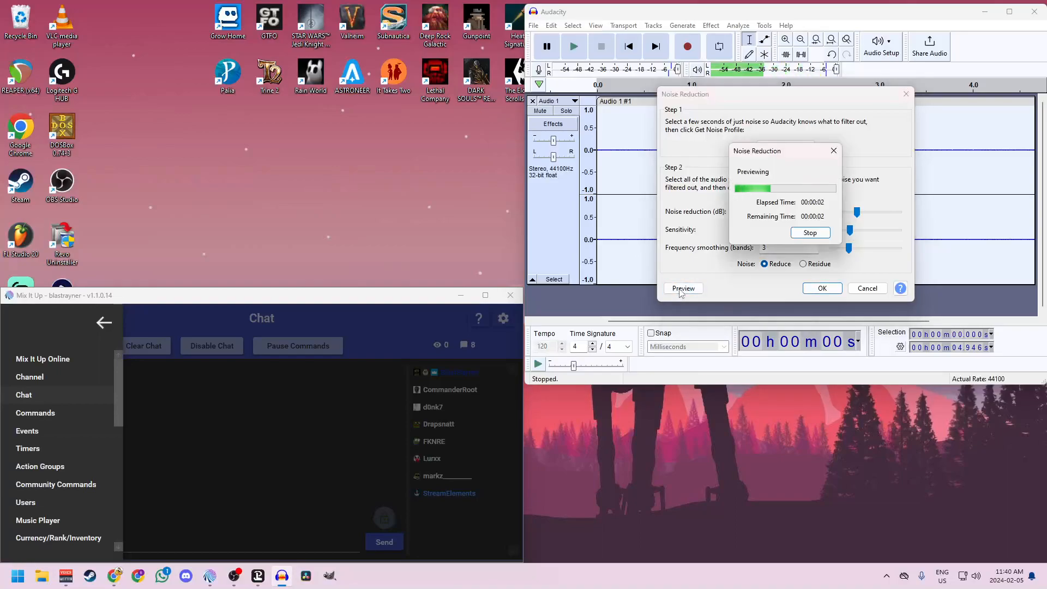
left_click(822, 289)
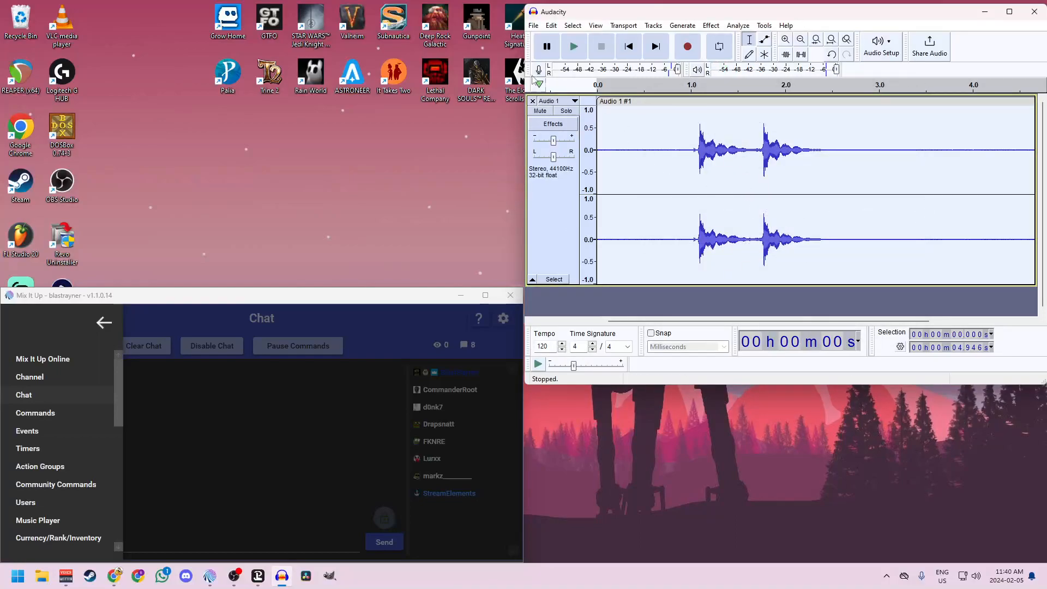
- Shape an amplitude envelope that fades the clip in from near silence at about 0.3 seconds to full level at about 1.0 second
left_click(765, 41)
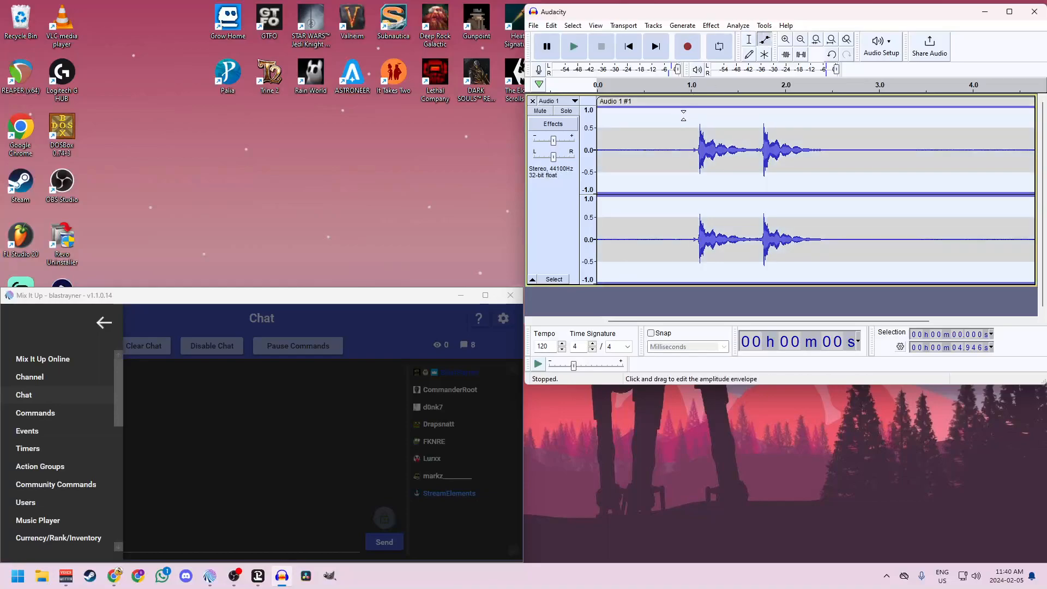
left_click(691, 103)
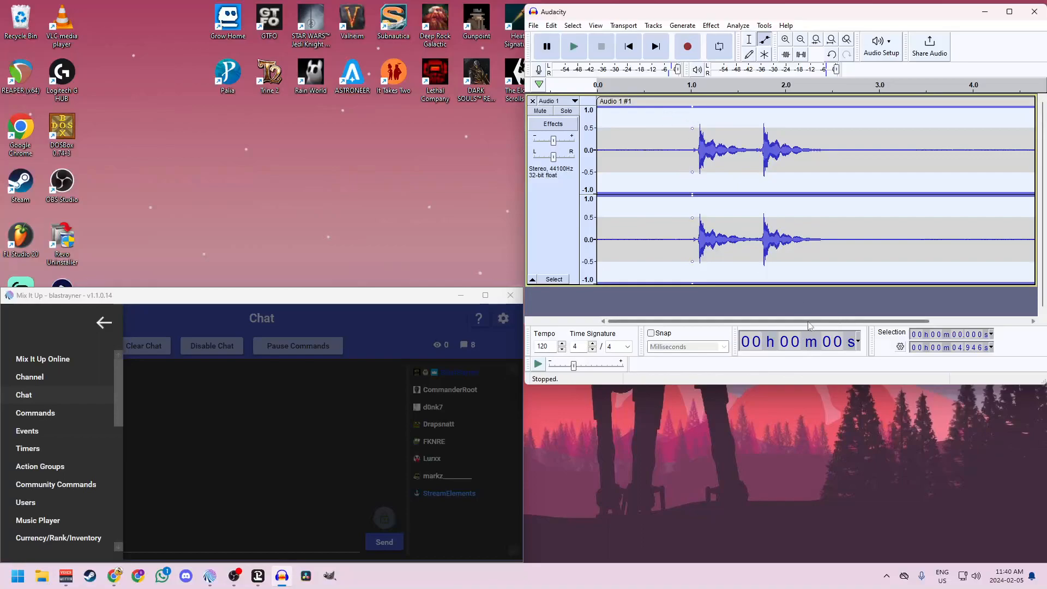
left_click_drag(678, 113, 624, 149)
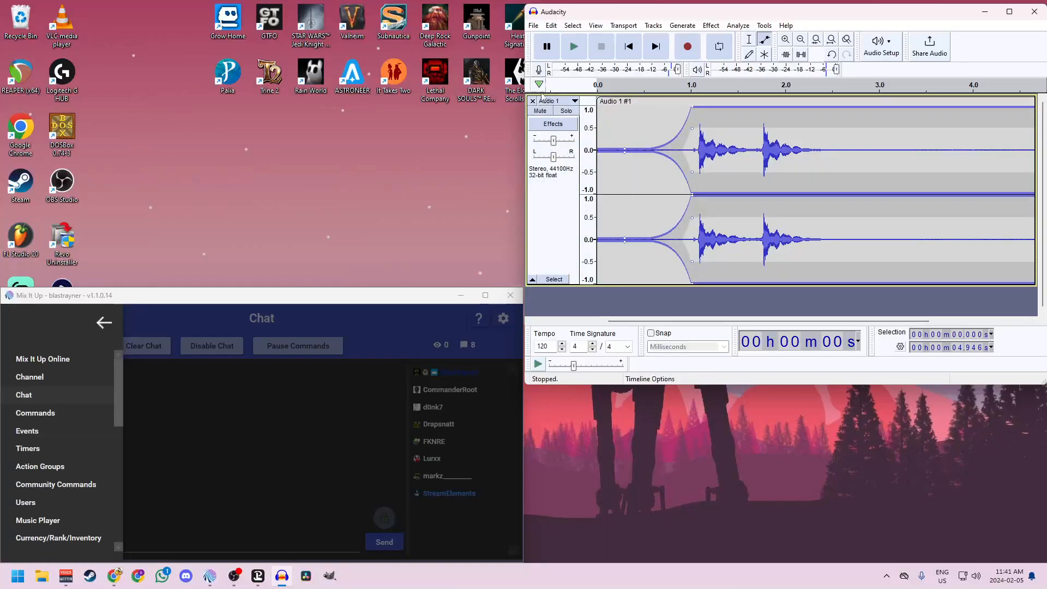
- Play the faded-in start, shift the audio about 0.4 seconds earlier on the timeline, and play it again
left_click(573, 47)
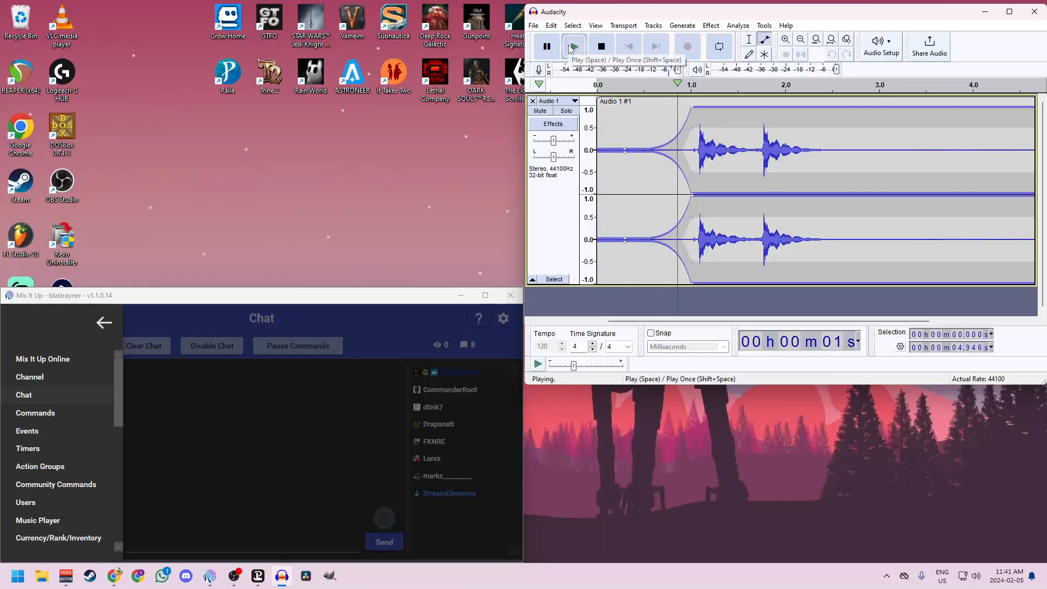
left_click(603, 48)
left_click_drag(789, 100, 749, 97)
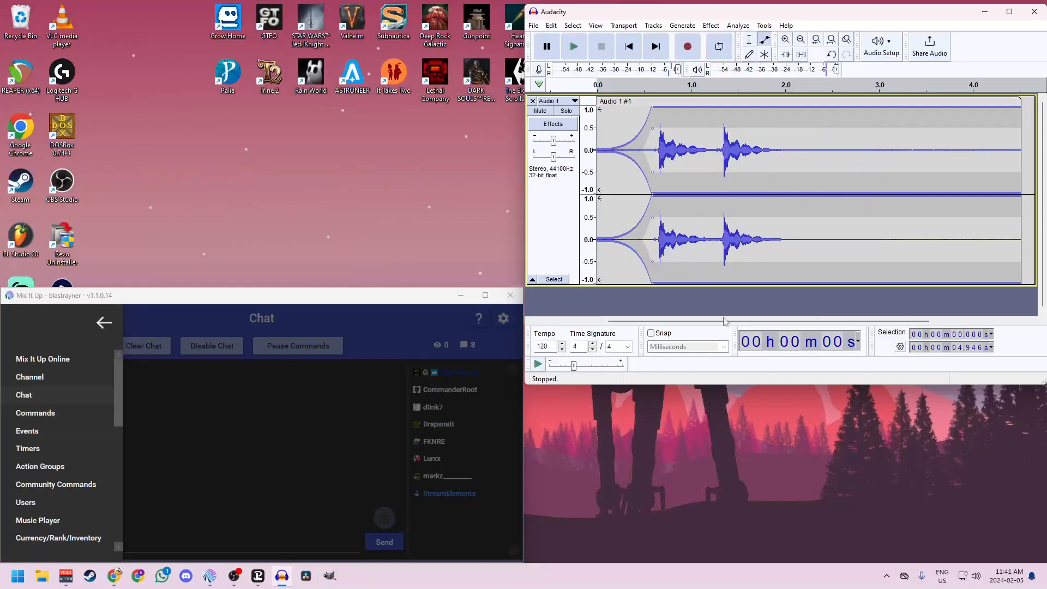
left_click(574, 49)
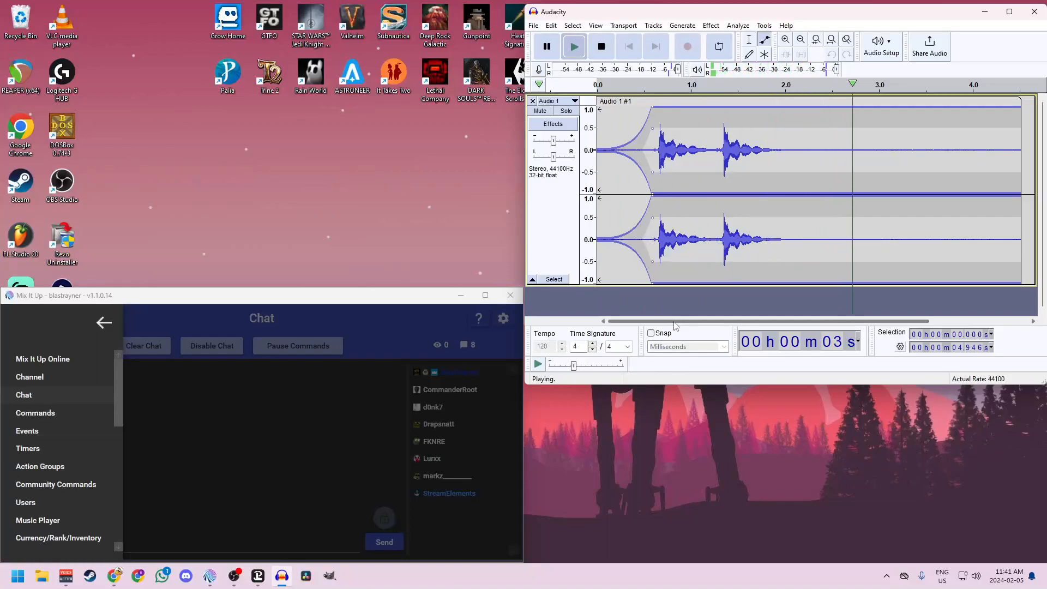
- Add an envelope fade-out to near silence starting at about 2.0 seconds, after the second bell hit, and play the clip
left_click_drag(682, 321, 740, 325)
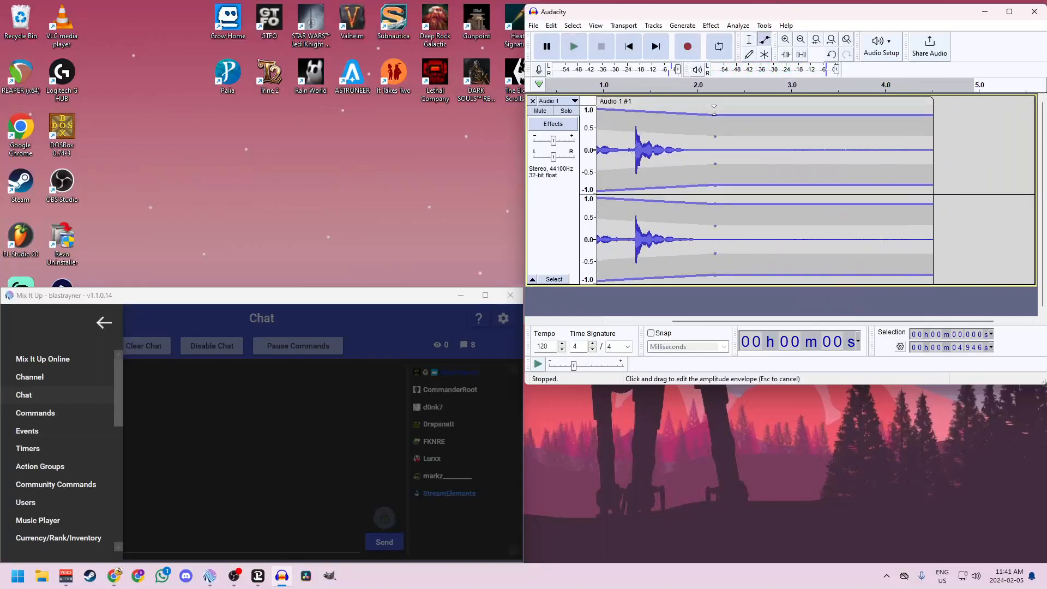
left_click(693, 106)
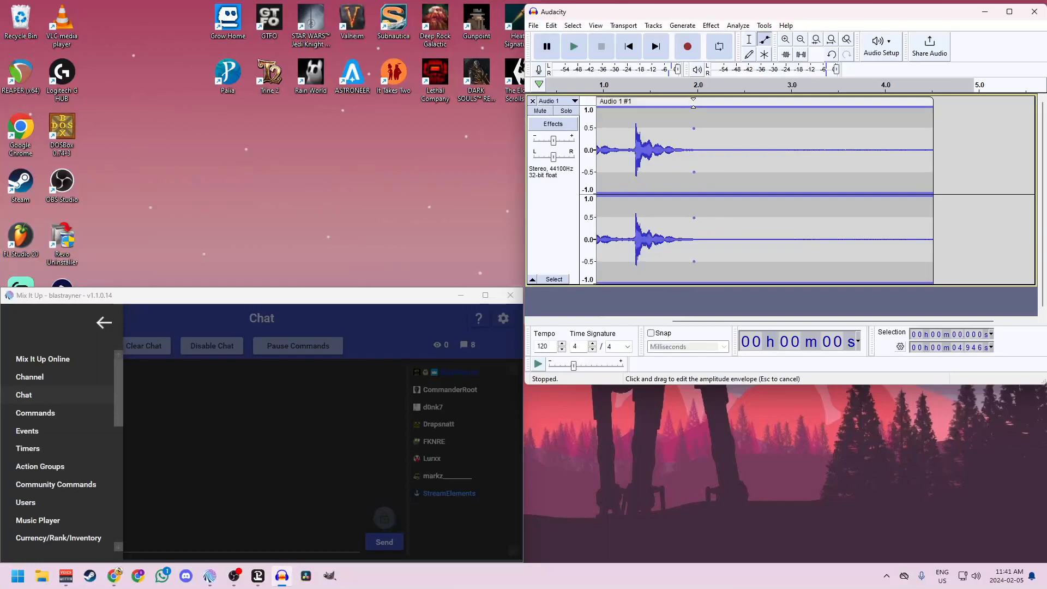
left_click_drag(712, 108, 993, 164)
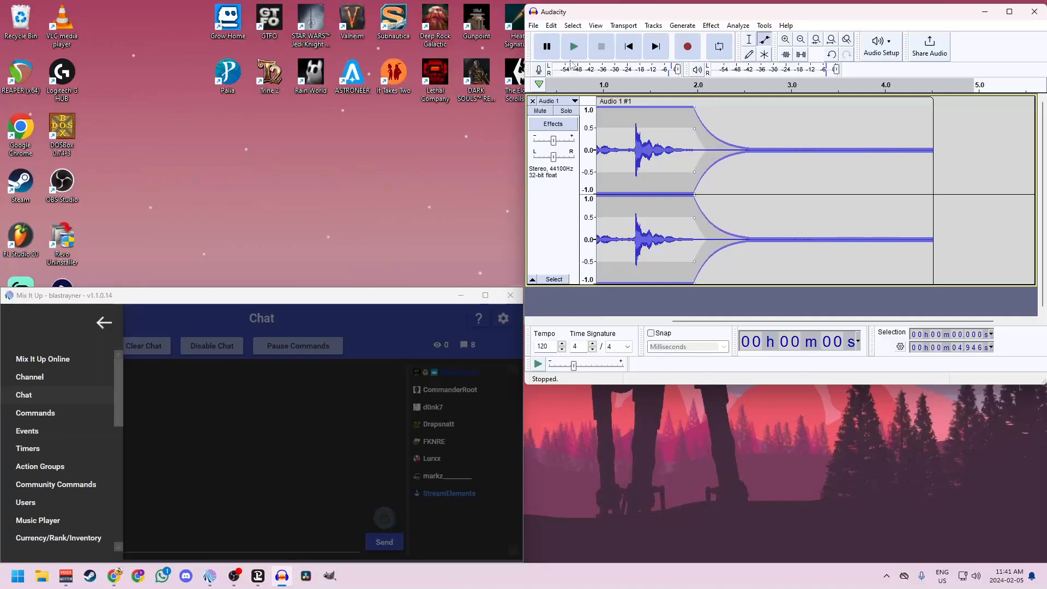
left_click(582, 46)
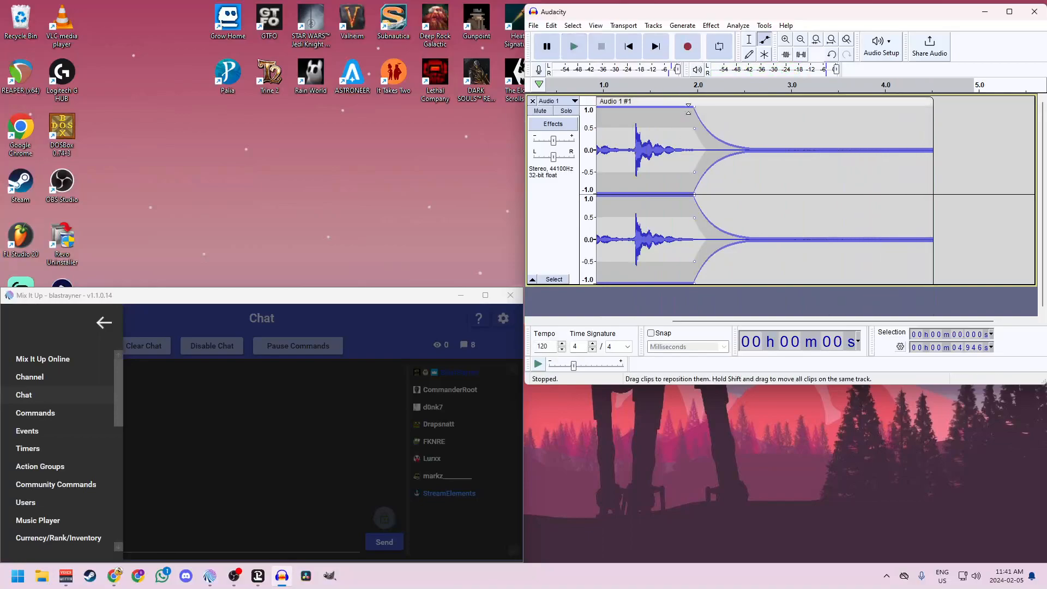
- Try starting the fade-out at about 2.5, 3.8 and 3.0 seconds, playing the clip to compare
left_click_drag(694, 107, 743, 107)
left_click(580, 49)
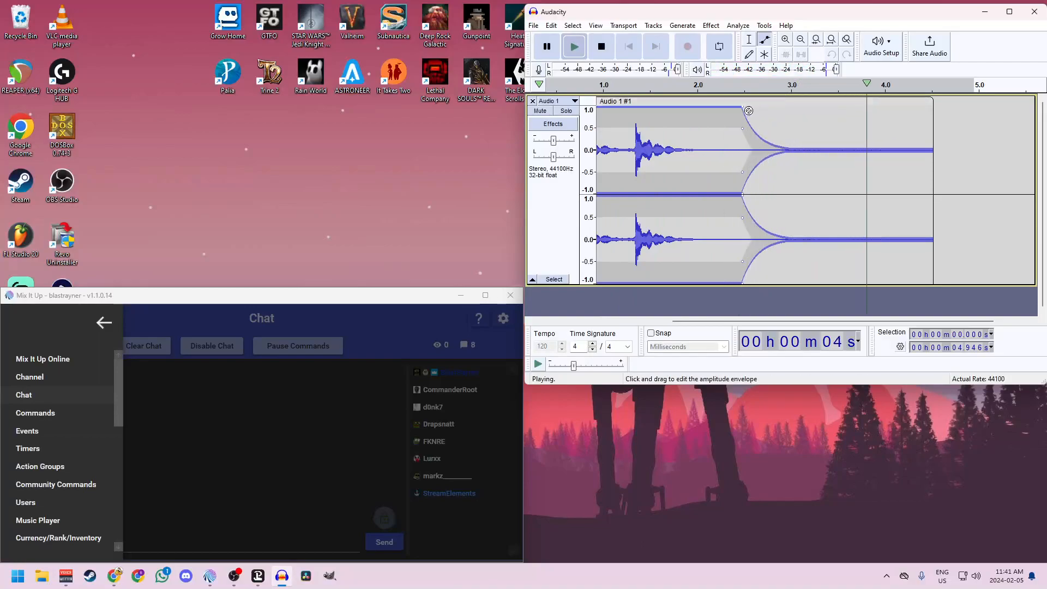
left_click_drag(742, 107, 870, 107)
key("space")
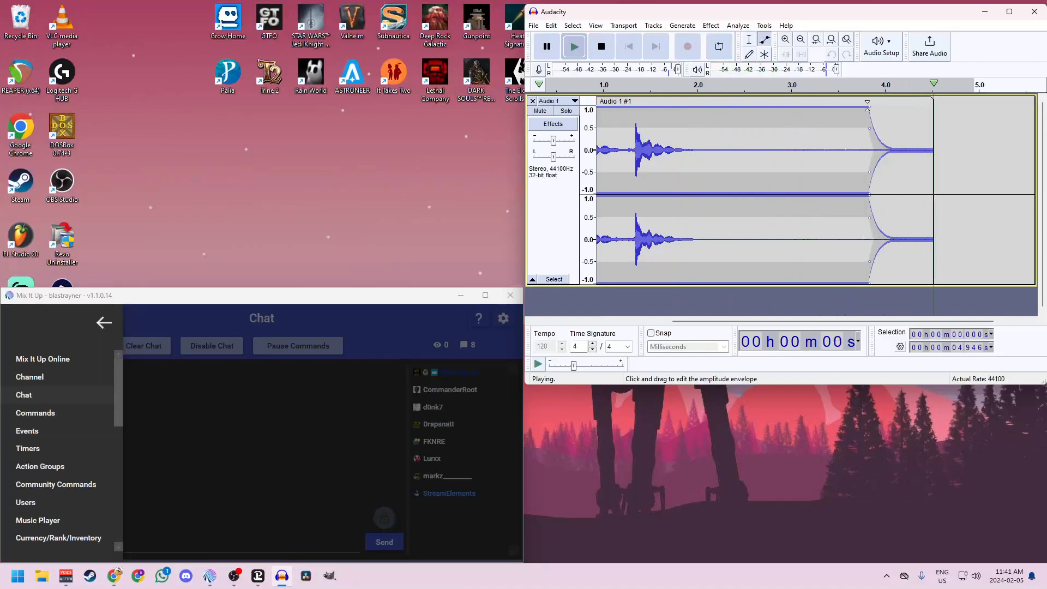
left_click_drag(868, 107, 788, 107)
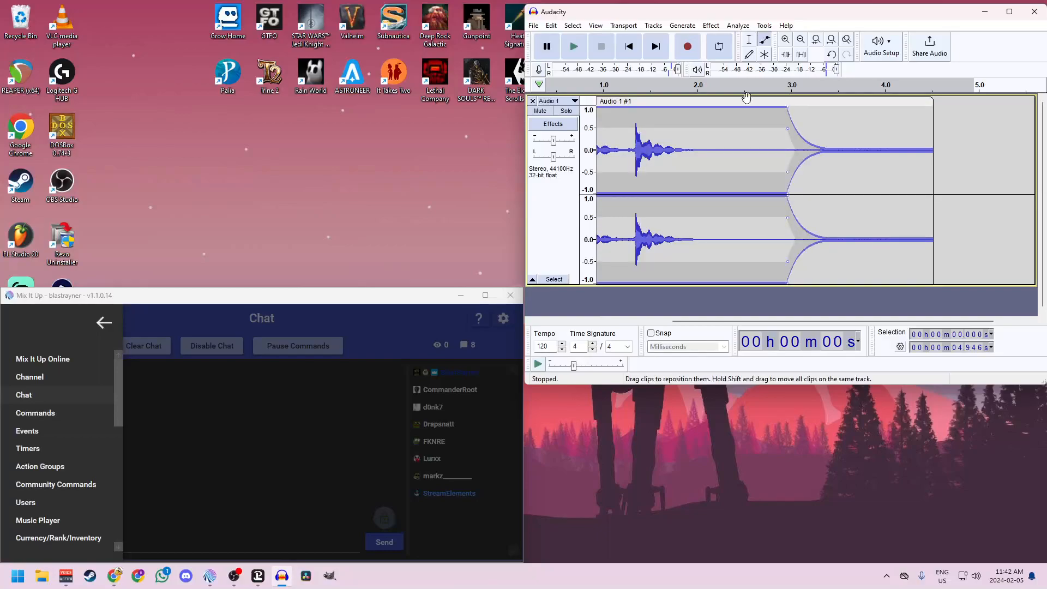
left_click(576, 47)
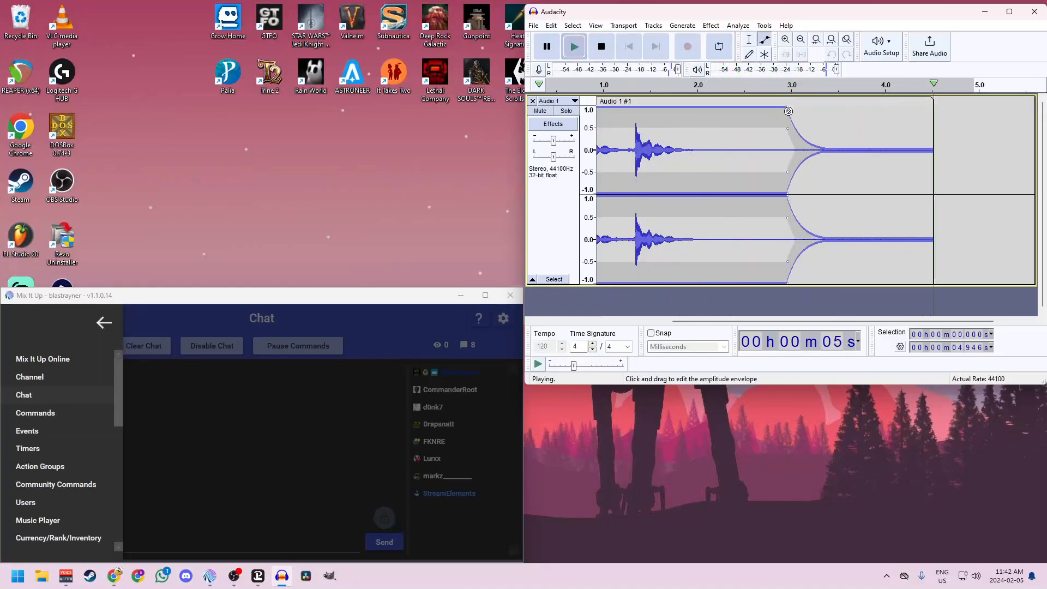
- Set the fade-out to start at about 2.2 seconds and reach near silence at about 4.0 seconds, and play the clip
left_click_drag(787, 108, 715, 109)
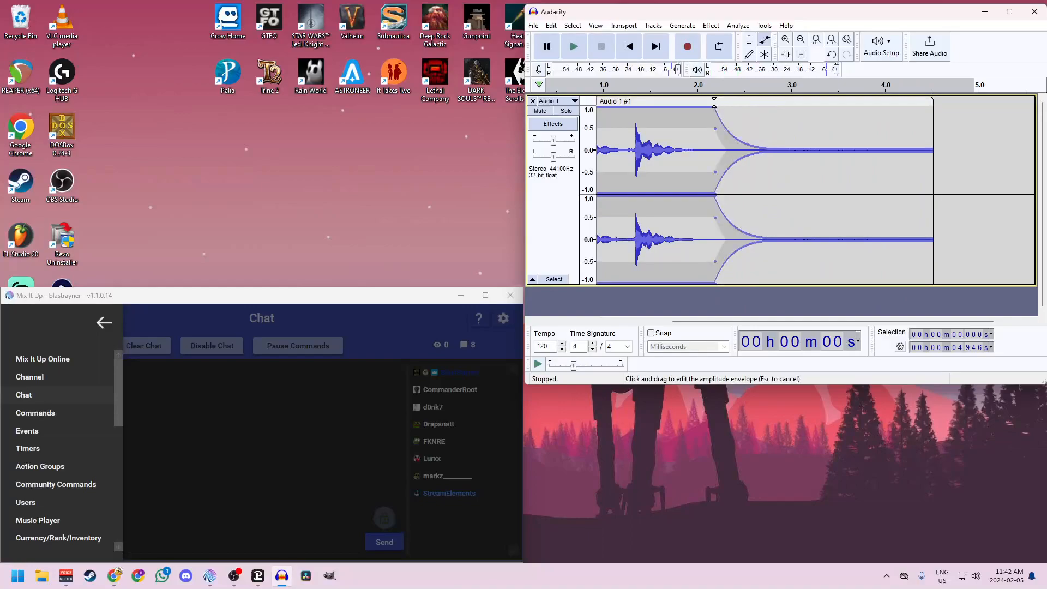
left_click_drag(836, 149, 884, 148)
left_click(576, 49)
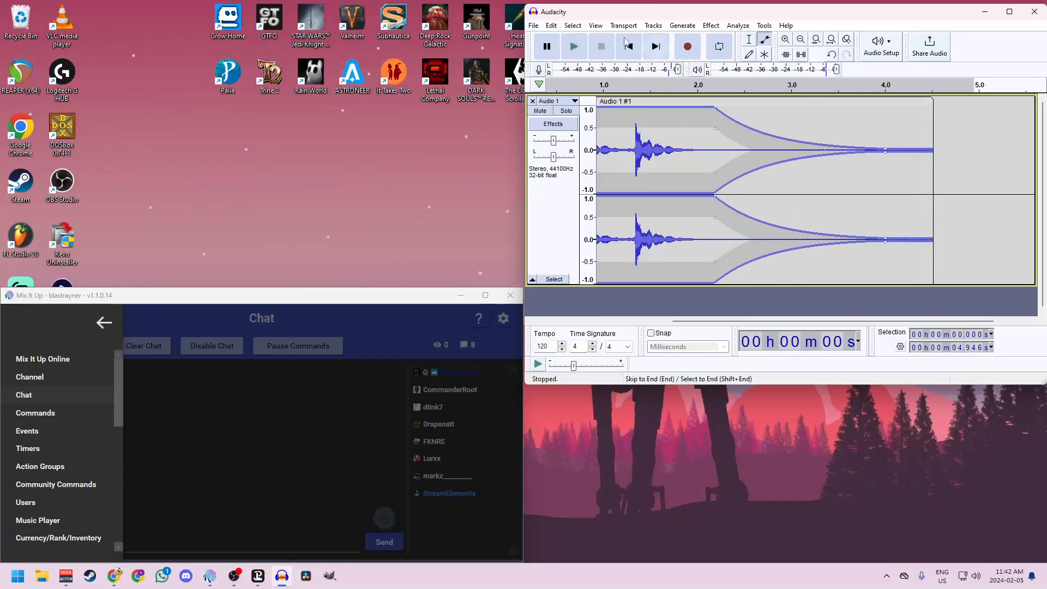
- Save the project as Dingding.aup3 in the Project Files folder, overwriting the existing project
left_click(536, 27)
mouse_move(583, 96)
left_click(710, 92)
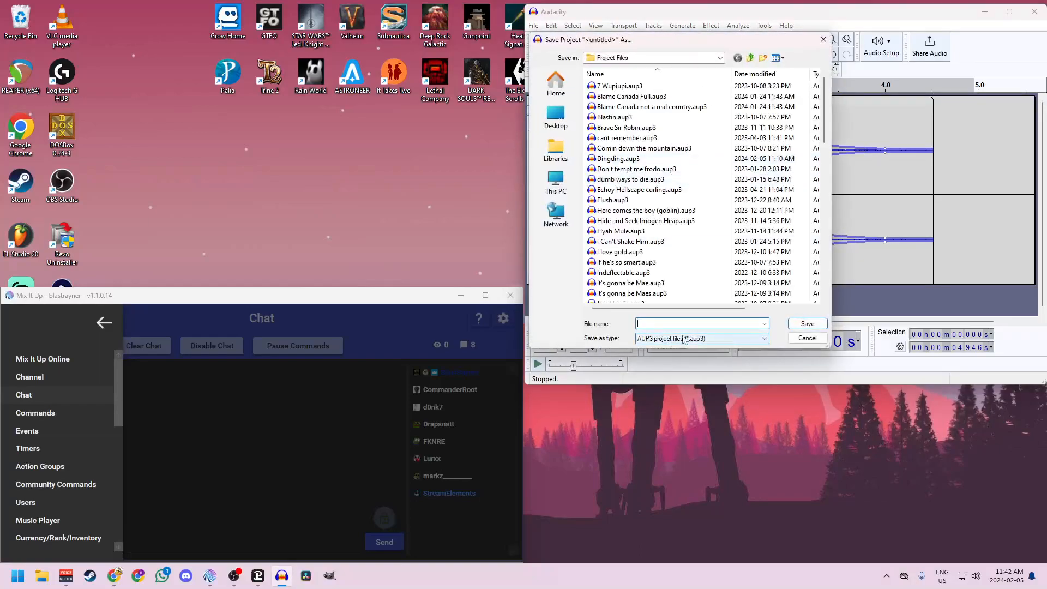
type("Ding")
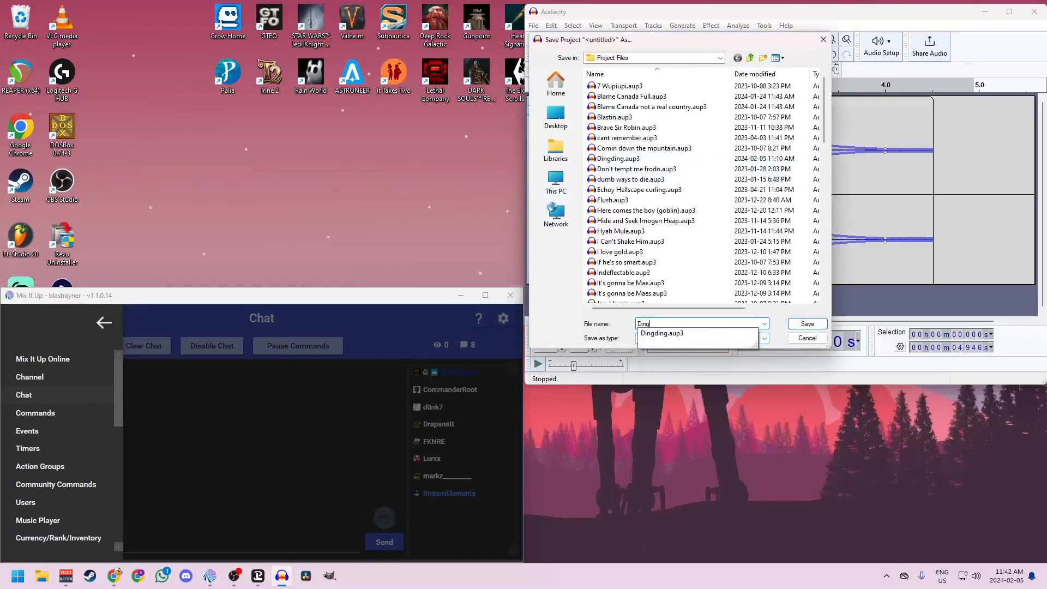
left_click(659, 334)
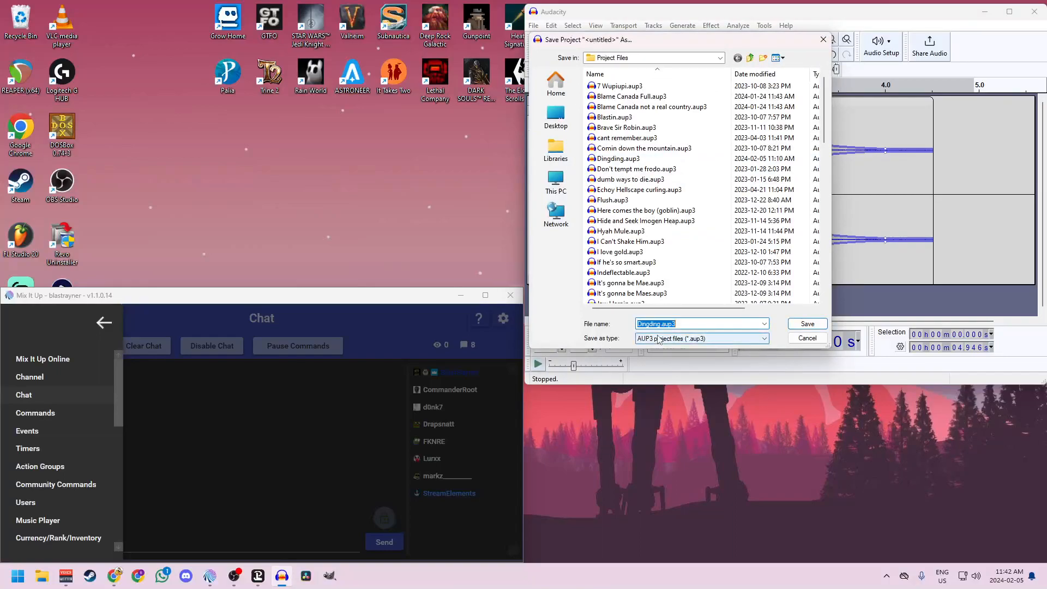
left_click(806, 326)
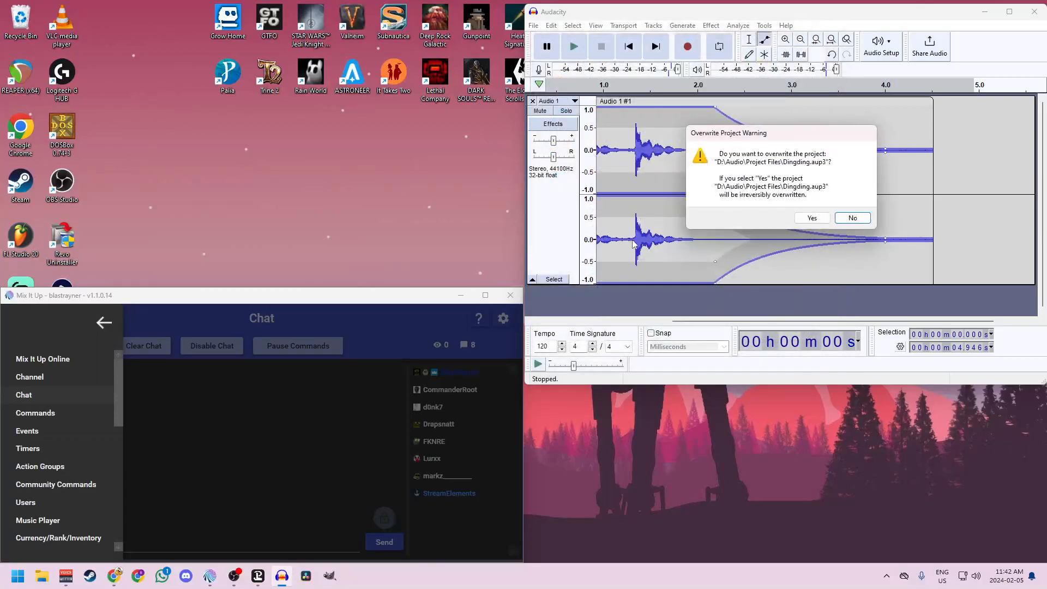
left_click_drag(782, 135, 417, 122)
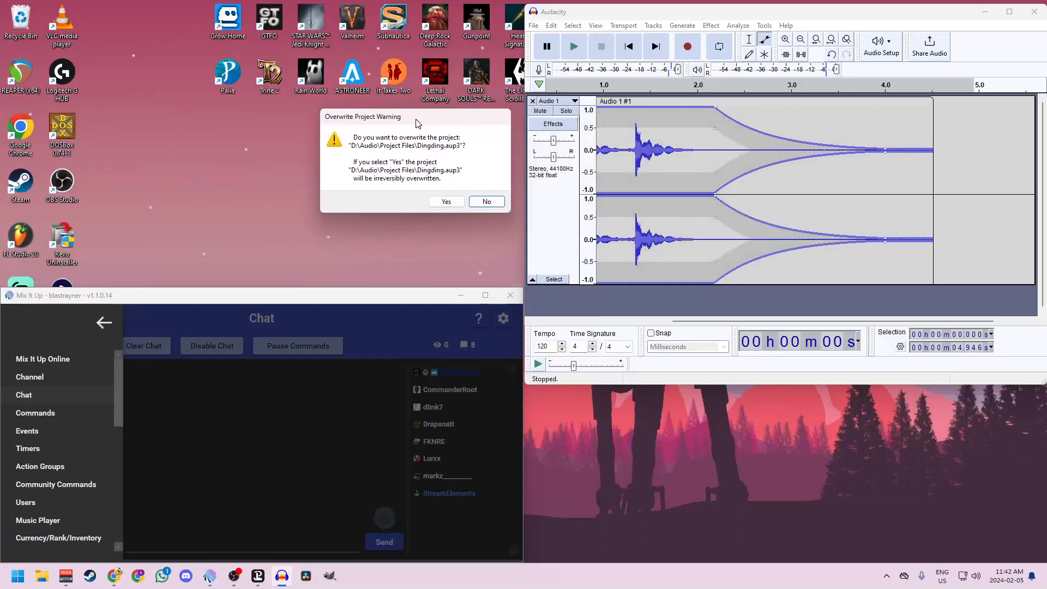
left_click(447, 202)
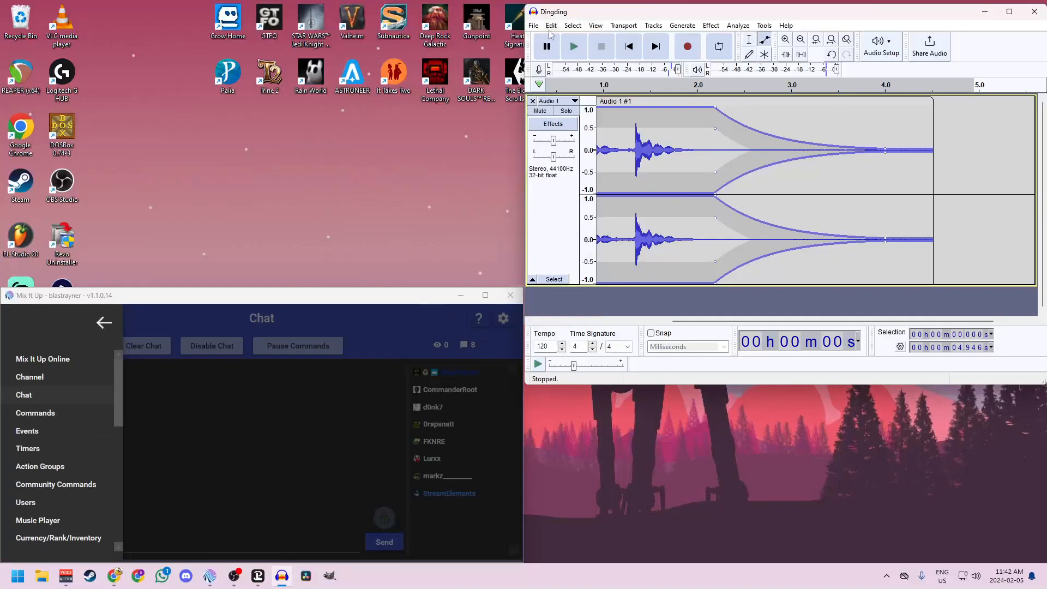
- Export the entire project as the stereo MP3 Dingding.mp3 to D:\Audio\Exported, replacing the existing file
left_click(534, 26)
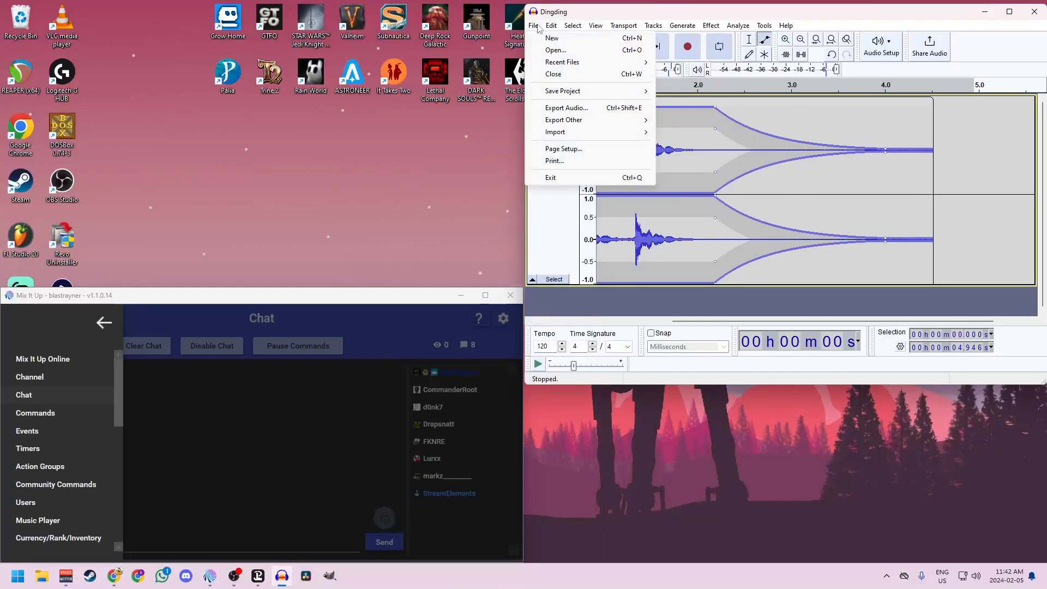
left_click(576, 109)
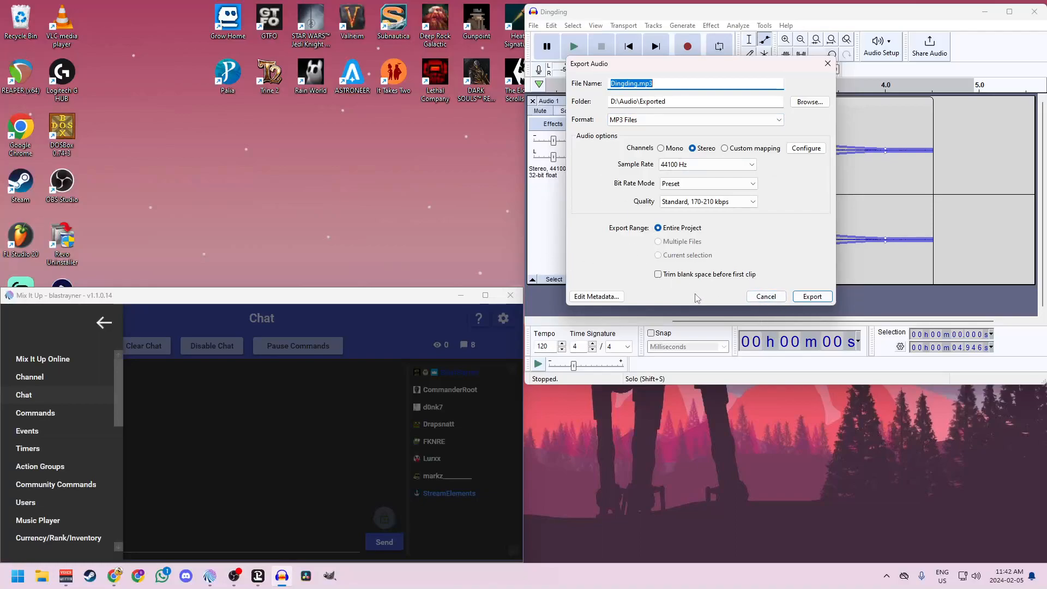
left_click(812, 297)
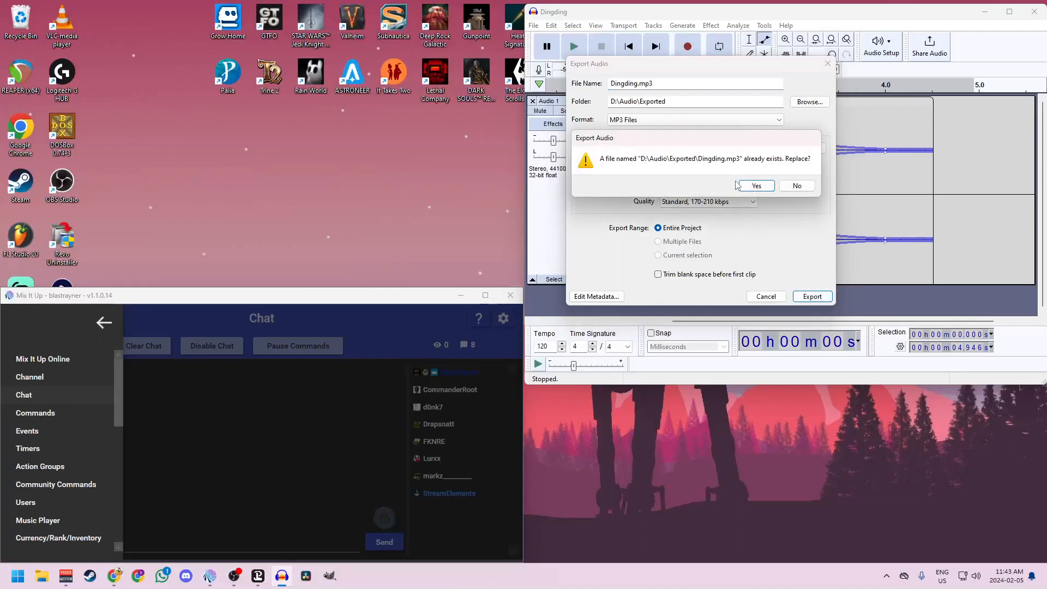
left_click(757, 186)
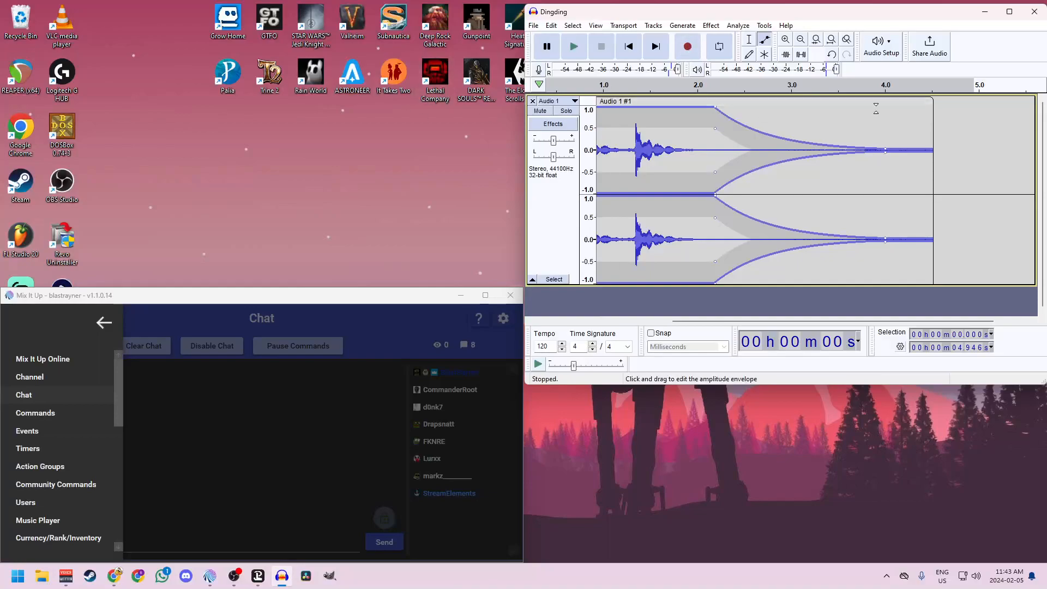
- Move Audacity out of the way, bring Mix It Up to the middle of the desktop, and open its Twitch Channel Points page
left_click_drag(837, 19, 0, 91)
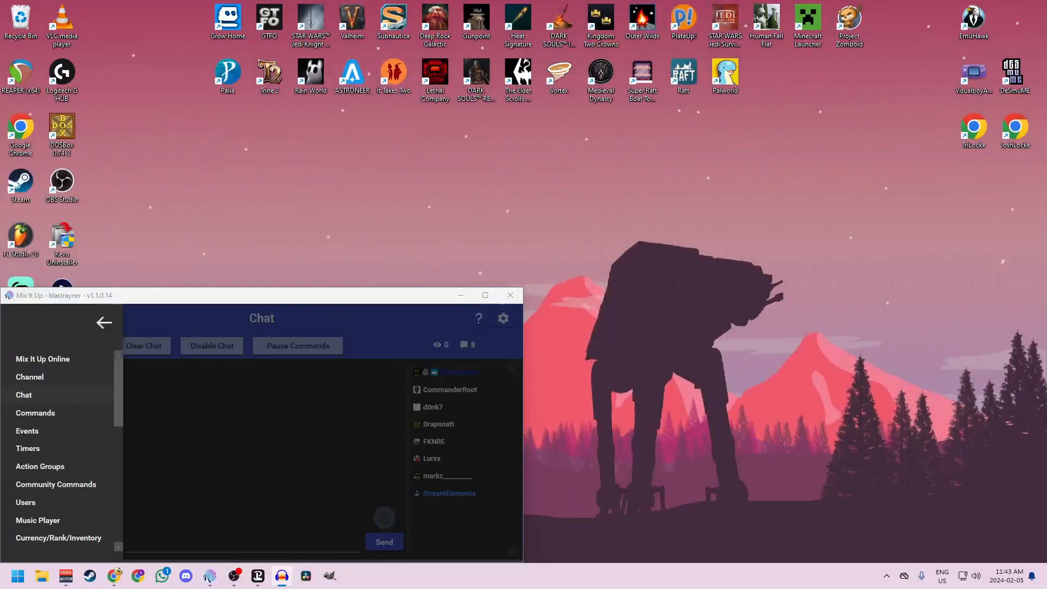
left_click_drag(229, 299, 524, 49)
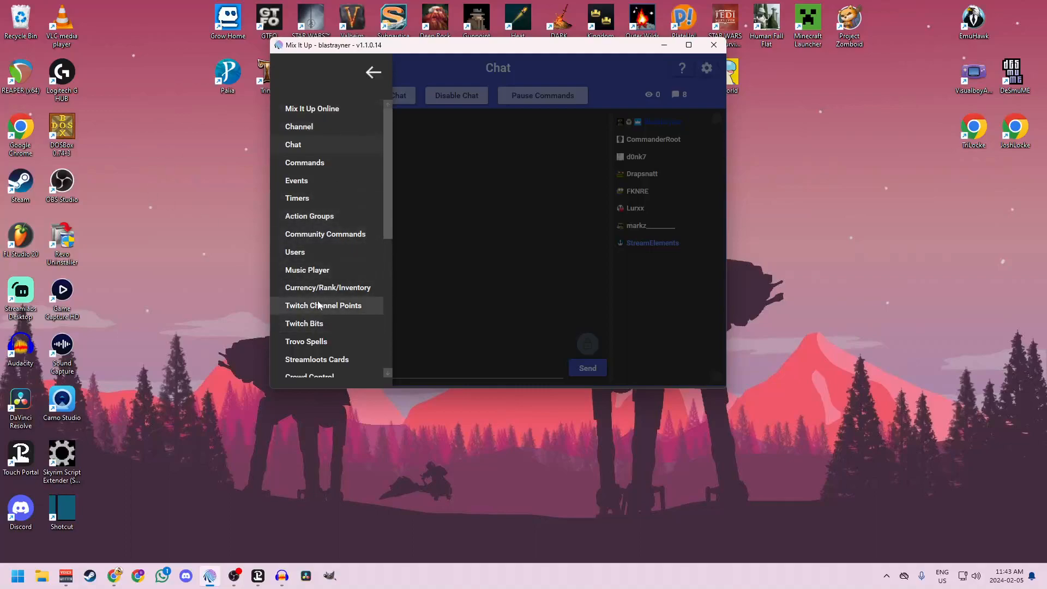
scroll(320, 322, "down", 1)
scroll(330, 309, "down", 1)
scroll(332, 316, "up", 1)
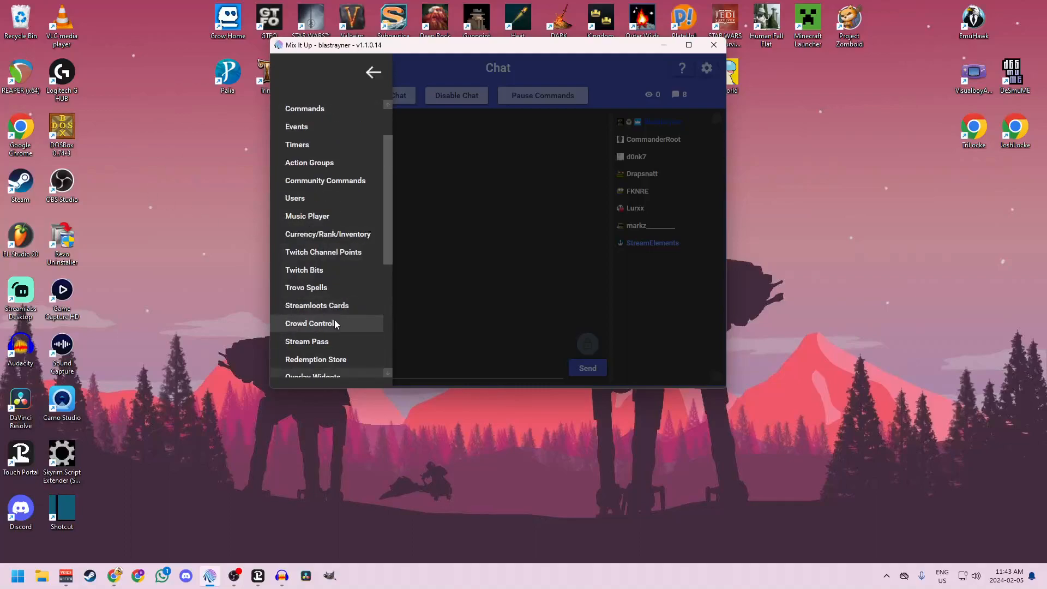
left_click(312, 251)
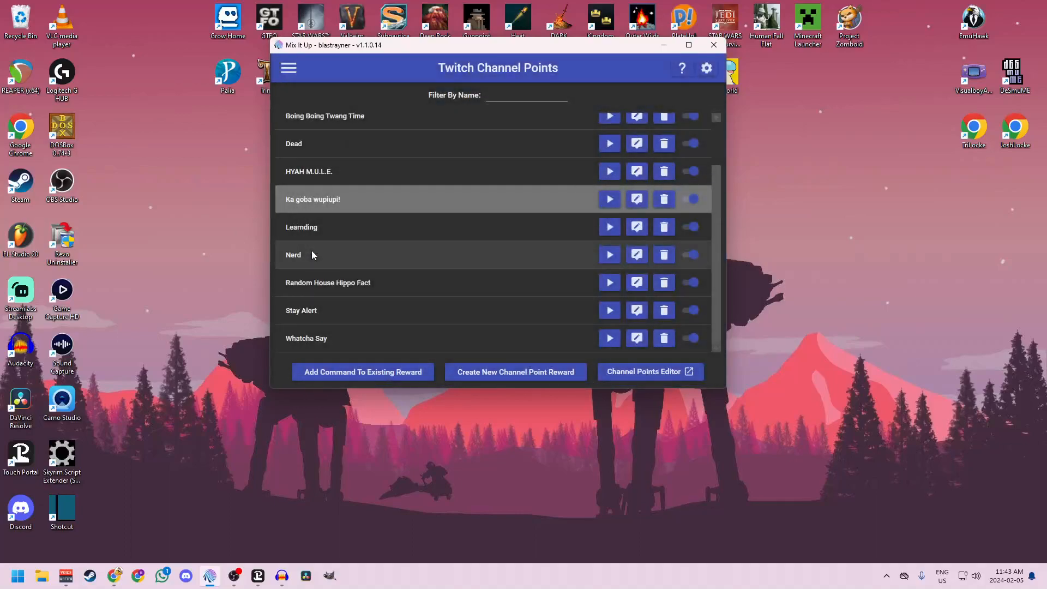
- Test-run the command of the Dead channel point reward
left_click(300, 198)
left_click(441, 146)
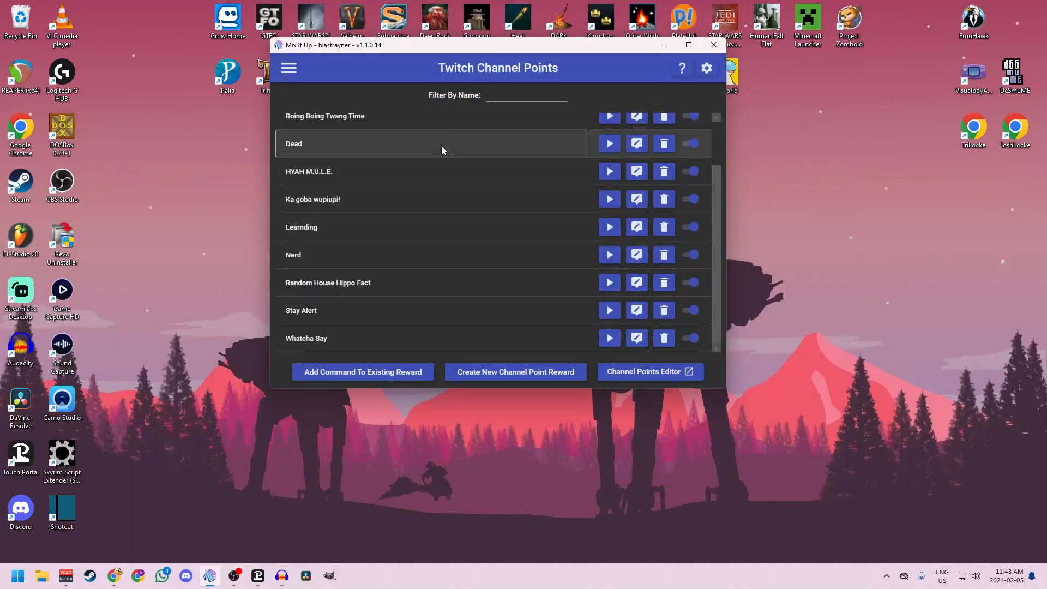
left_click(610, 144)
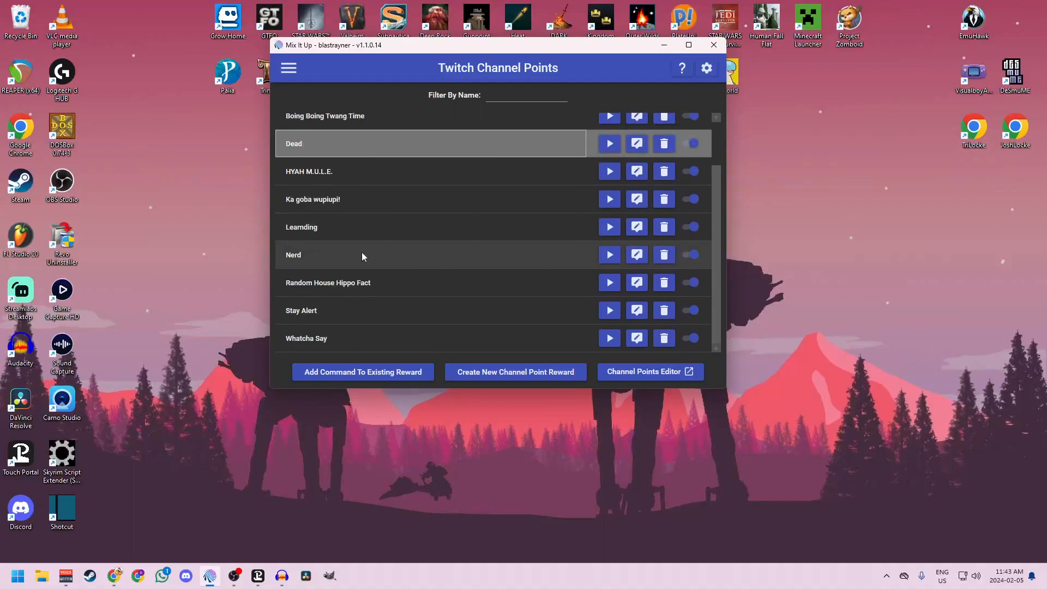
- Test-run the command of the Nerd channel point reward
left_click(475, 257)
left_click(610, 255)
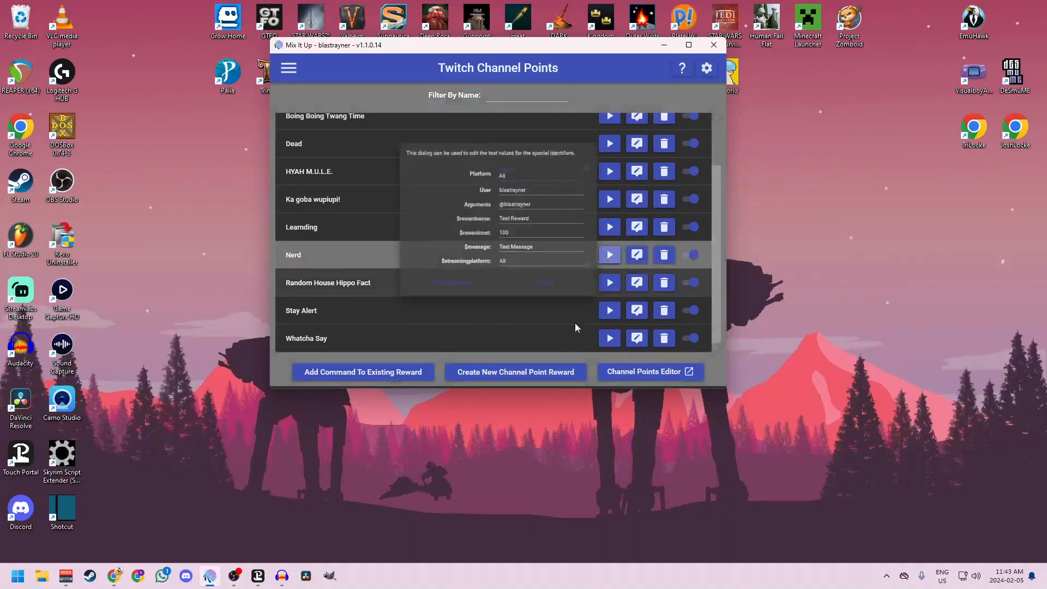
left_click(430, 304)
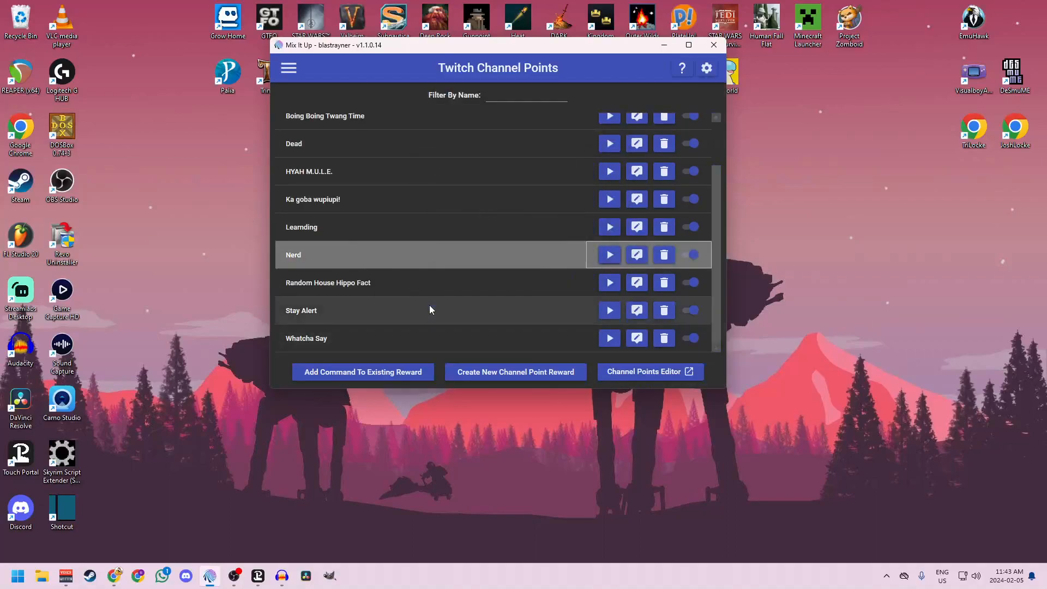
- Open the Nerd reward's command, inspect its Run Command action settings, and close the editor
left_click(637, 255)
left_click(412, 180)
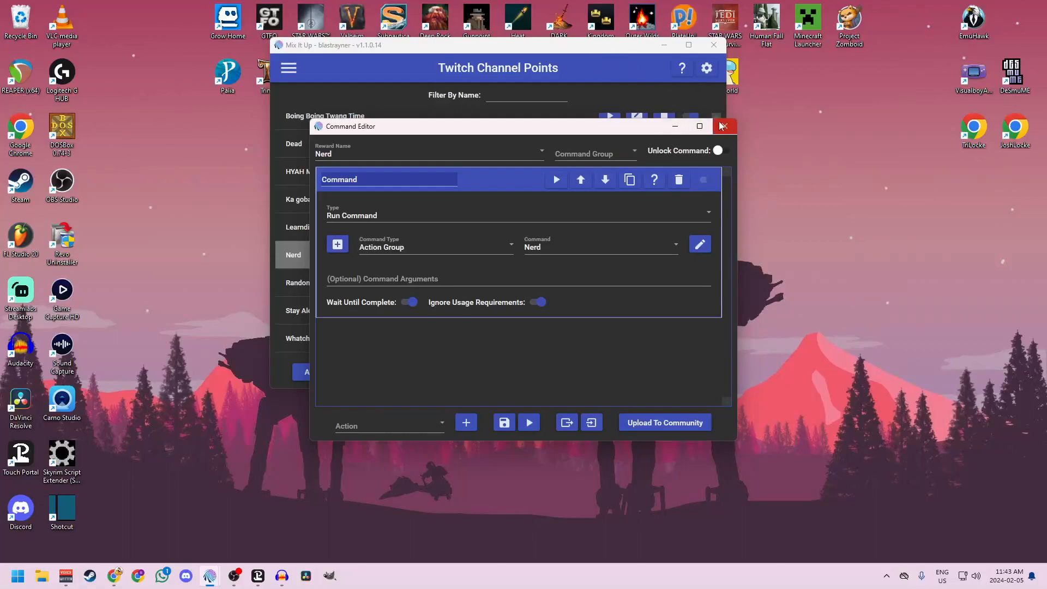
left_click_drag(516, 127, 503, 125)
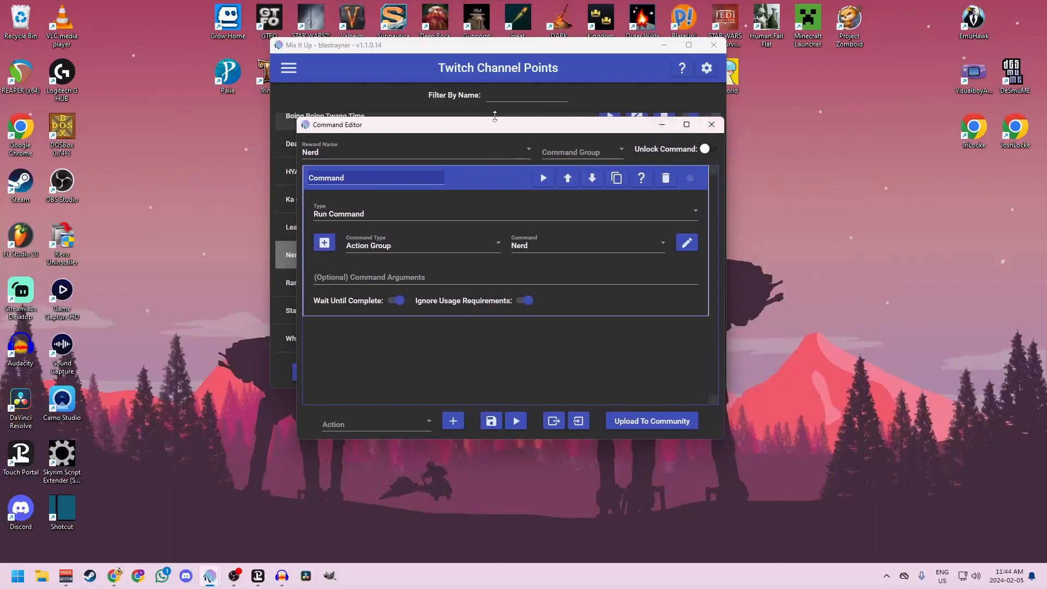
left_click(710, 126)
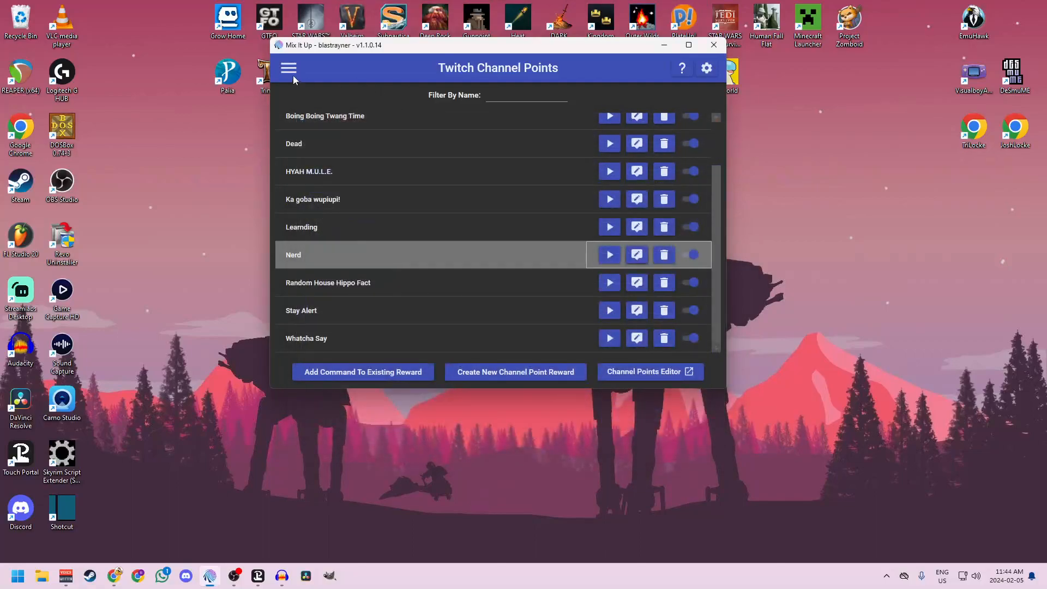
- Go to the Action Groups page and open the Nerd action group in the command editor
left_click(289, 69)
left_click(326, 163)
scroll(493, 152, "down", 10)
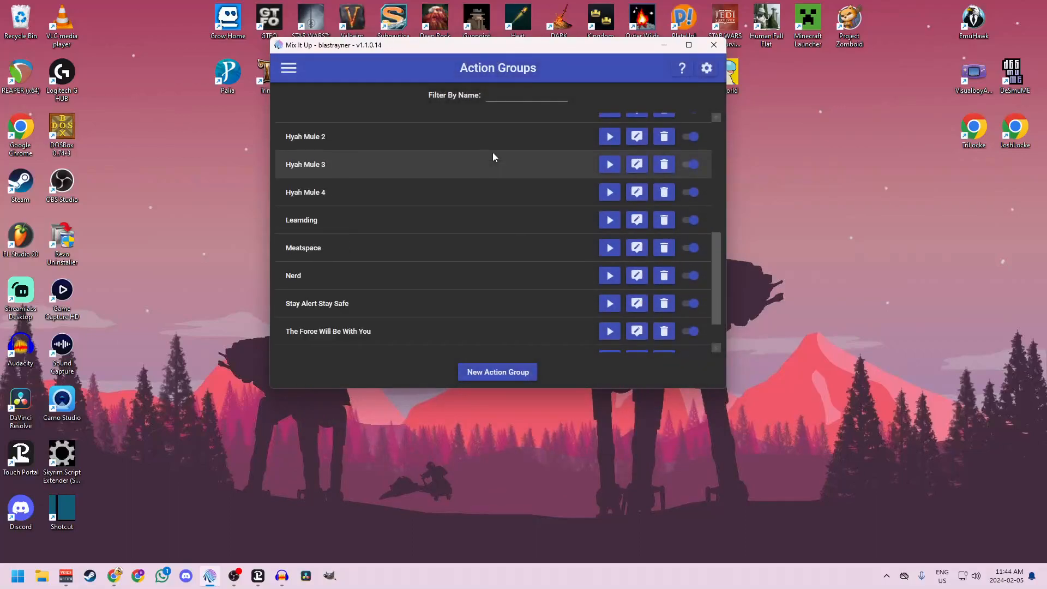
scroll(493, 155, "up", 10)
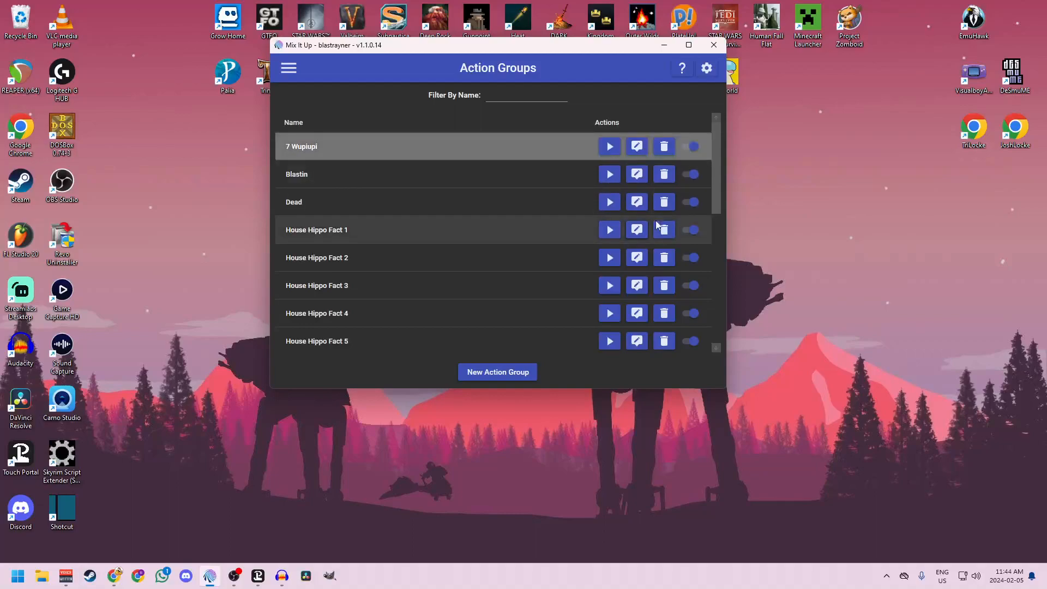
scroll(558, 221, "down", 6)
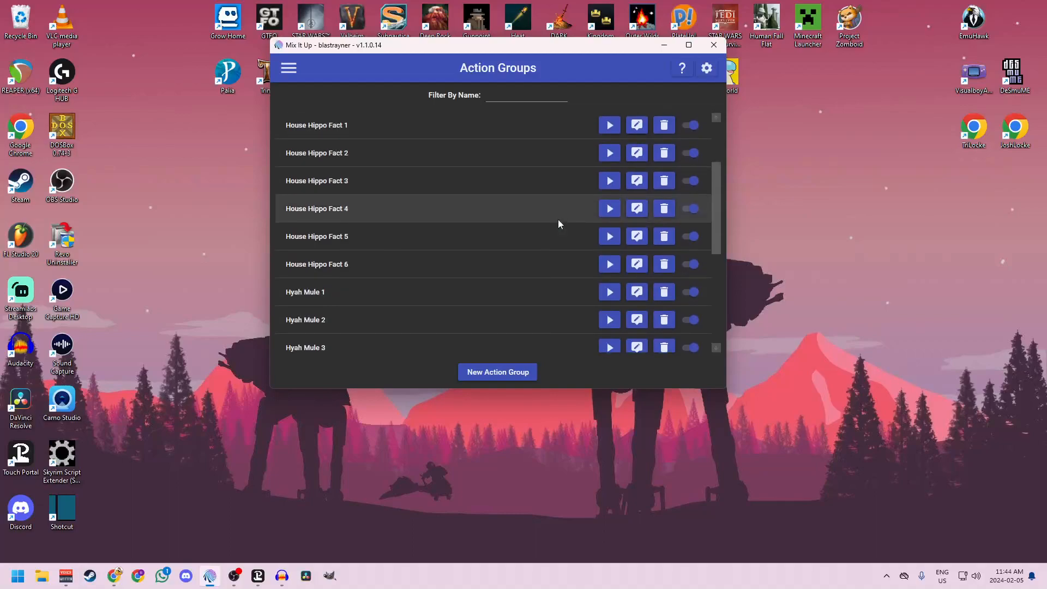
scroll(558, 220, "down", 3)
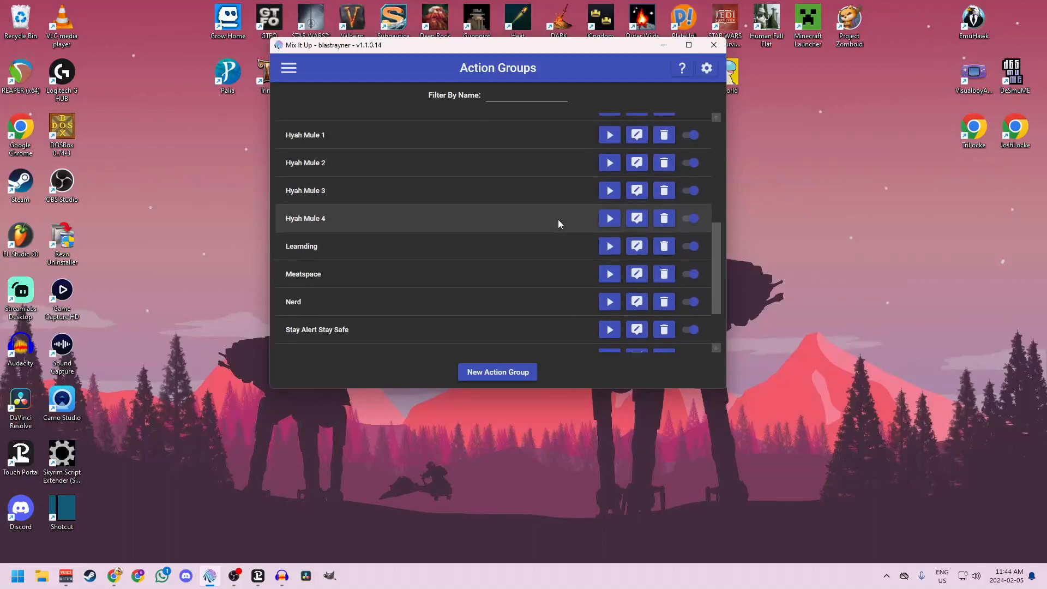
left_click(647, 304)
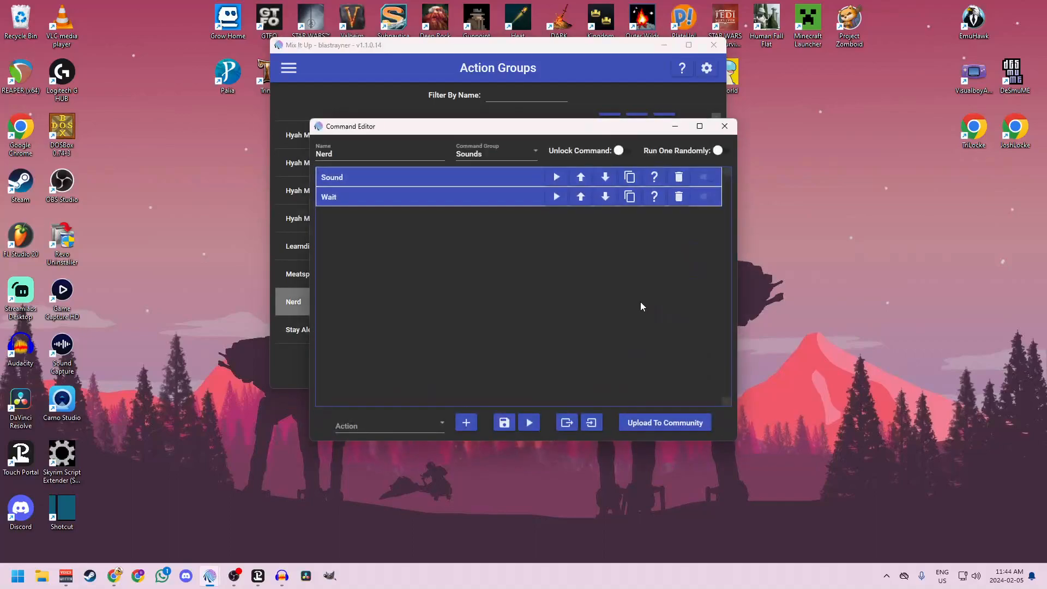
- Examine the settings of the Nerd group's Sound and Wait actions and play the sound as a test
left_click(450, 180)
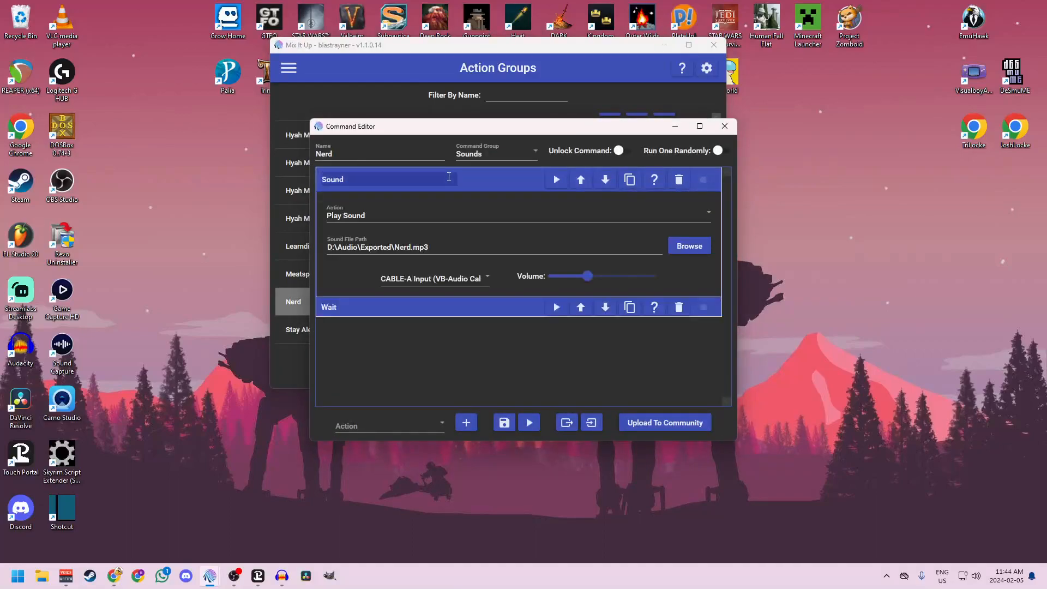
left_click(477, 310)
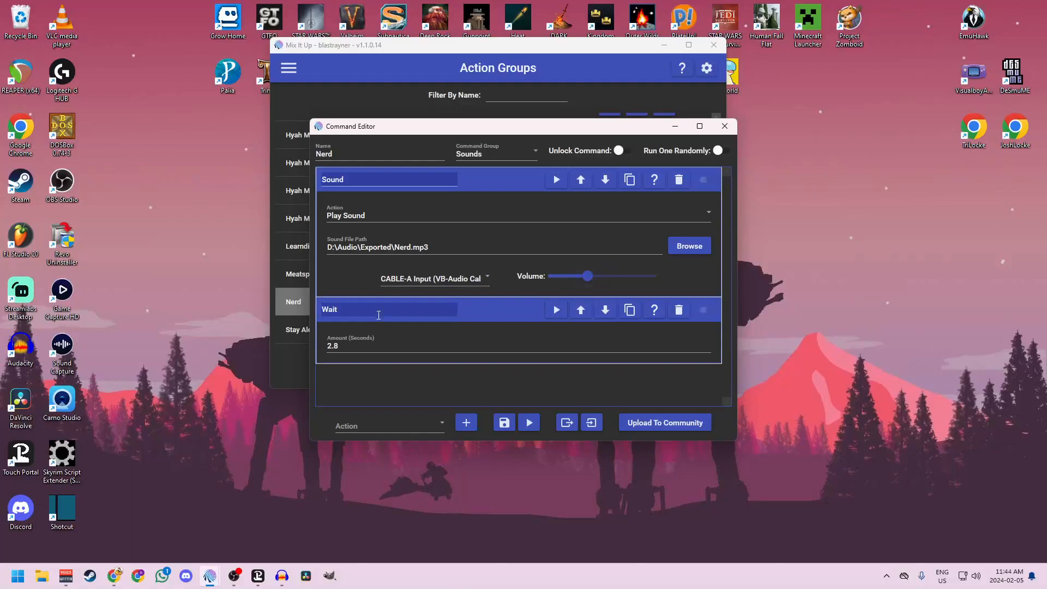
left_click(557, 183)
left_click(463, 351)
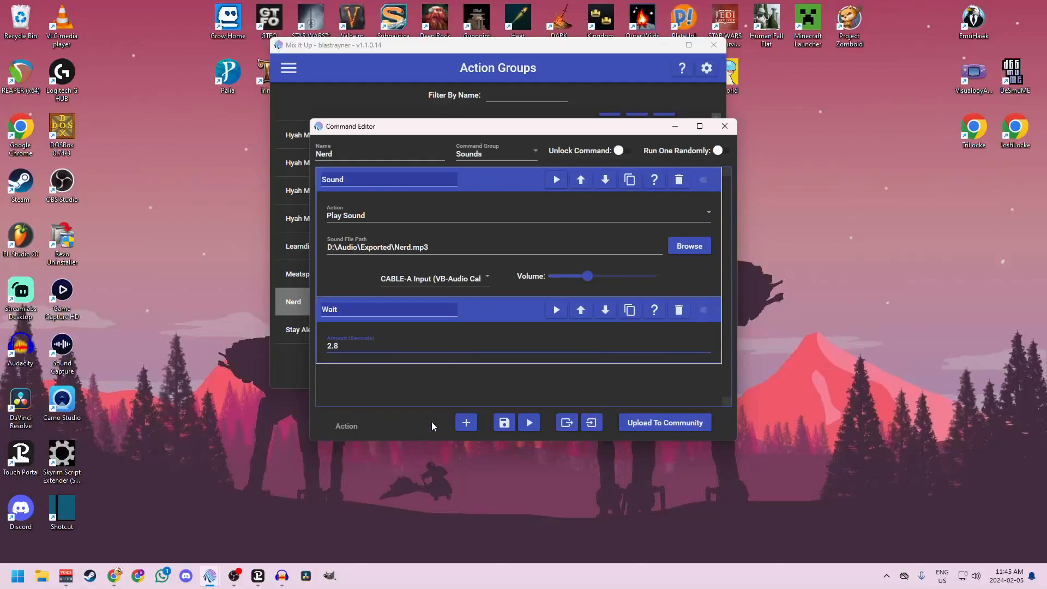
- Look through the action types available for the Nerd group and close its editor without adding any
left_click(431, 422)
scroll(424, 401, "down", 1)
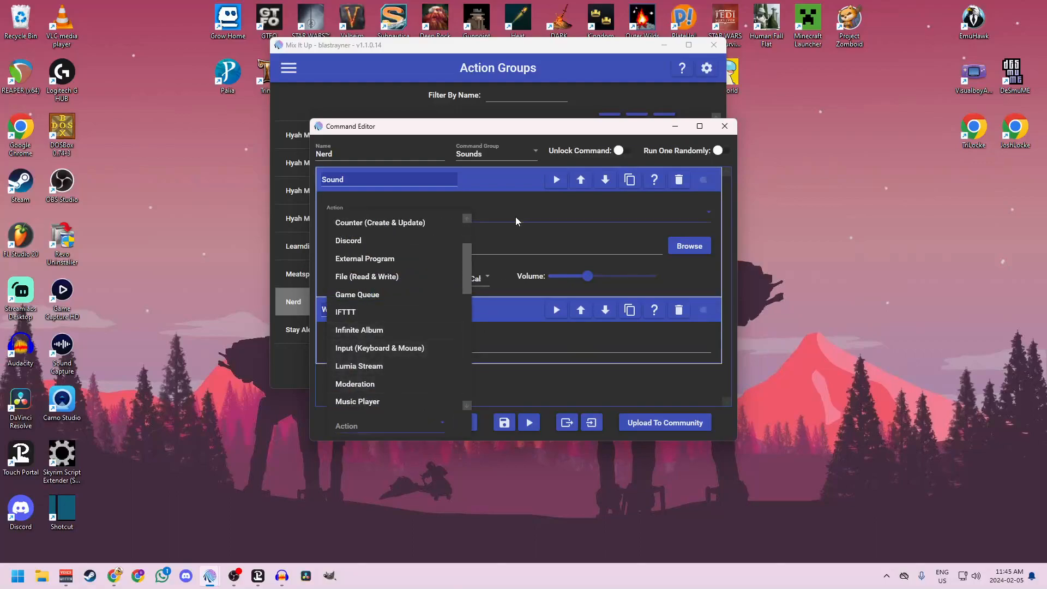
left_click(516, 217)
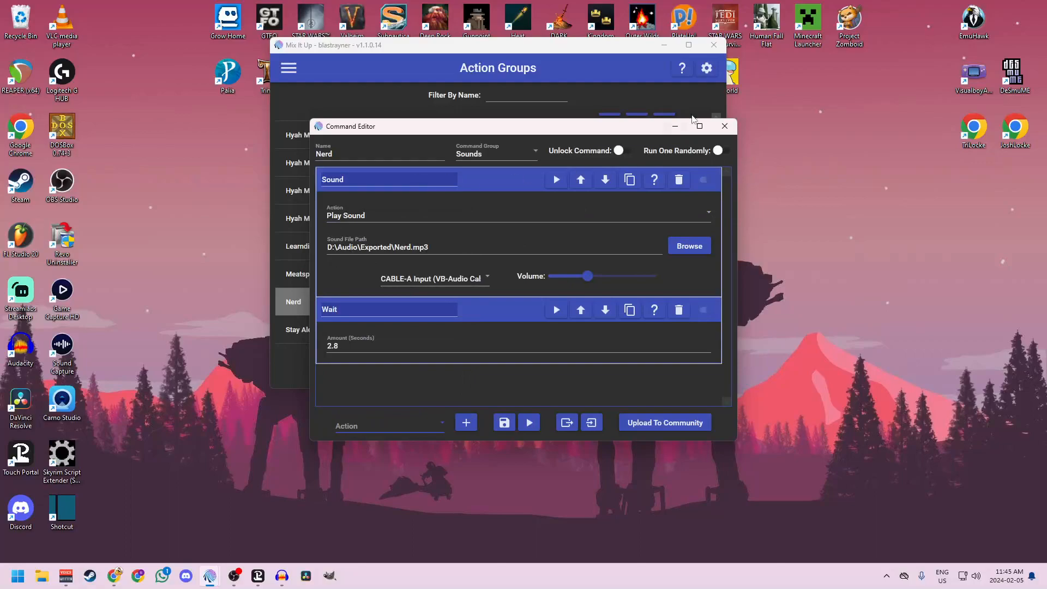
left_click(725, 126)
- Create a new action group named Dingding and assign it to the Sounds command group
scroll(428, 172, "up", 3)
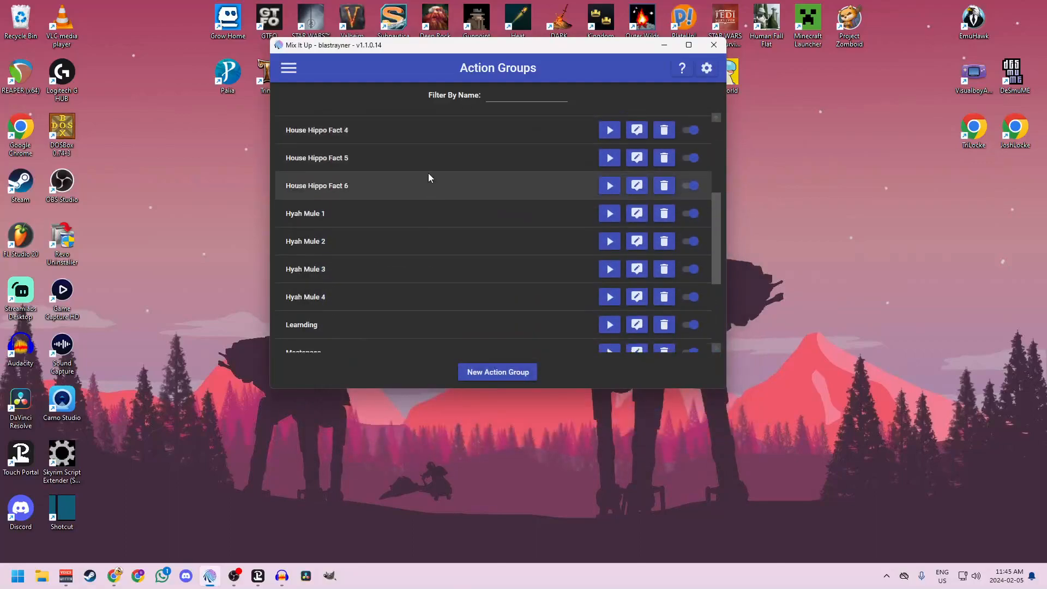
scroll(480, 300, "down", 4)
scroll(471, 259, "up", 6)
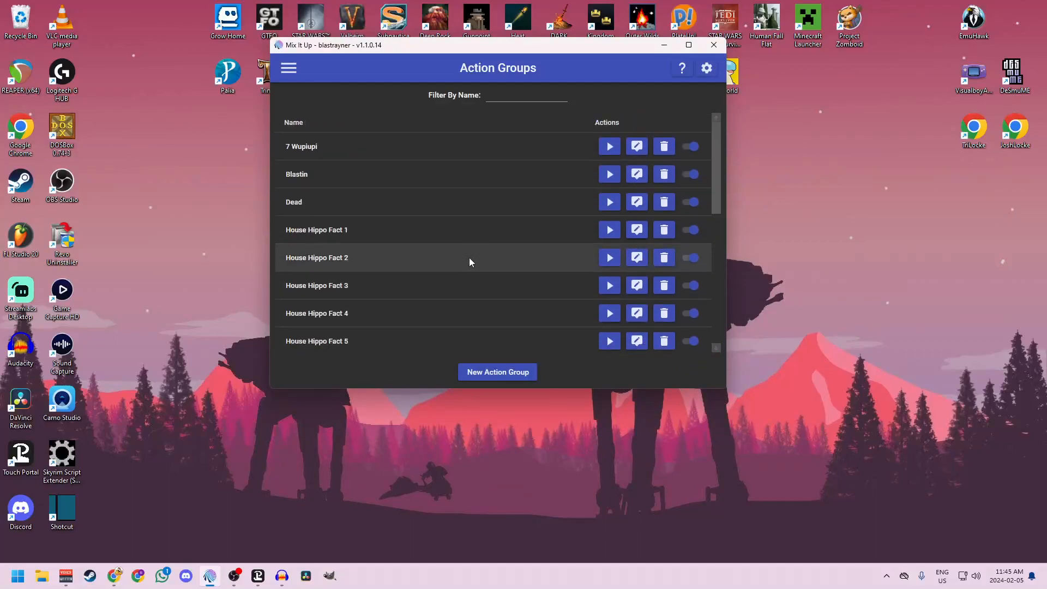
left_click(489, 373)
left_click(384, 157)
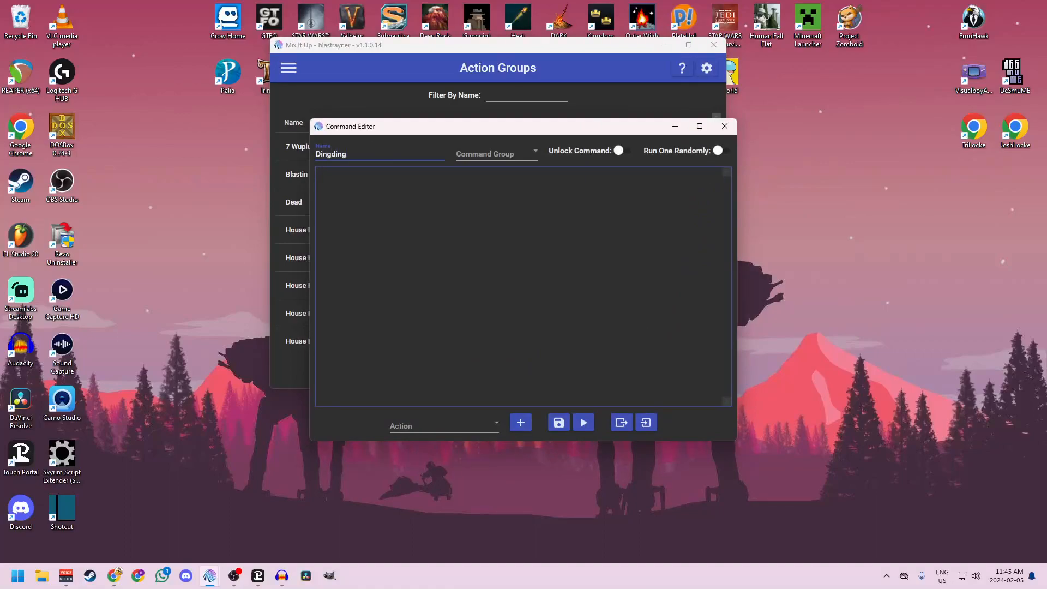
left_click(529, 151)
left_click(470, 189)
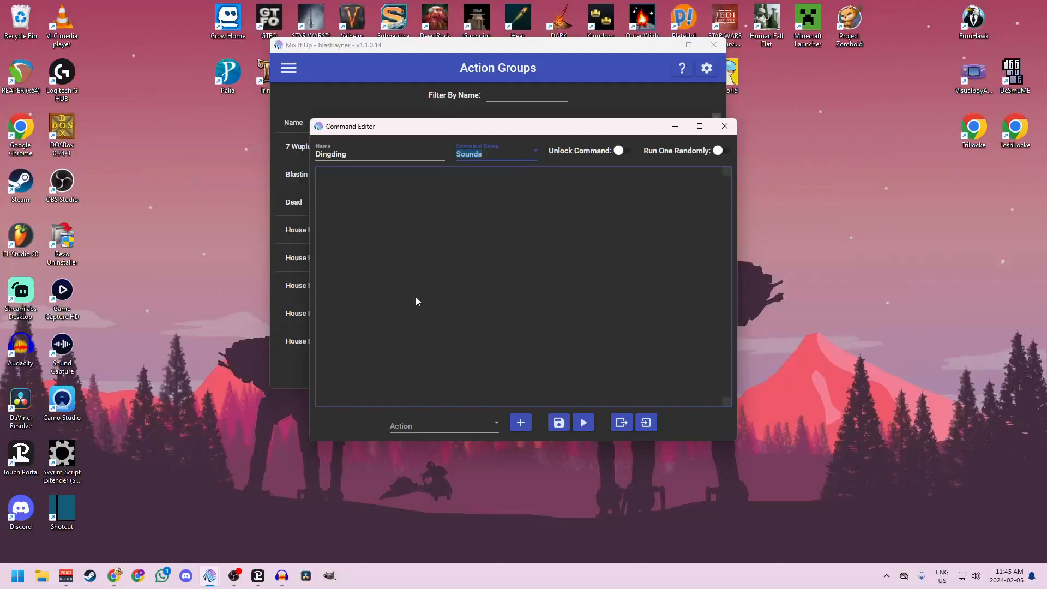
- Add a Sound action followed by a Wait action to the Dingding action group
left_click(486, 426)
scroll(463, 393, "down", 5)
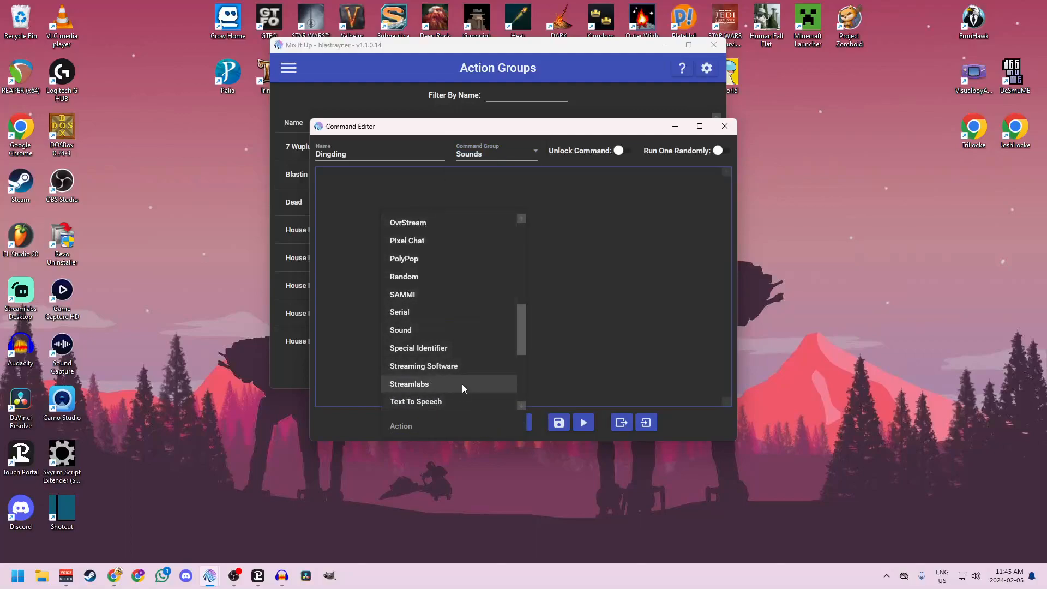
left_click(408, 331)
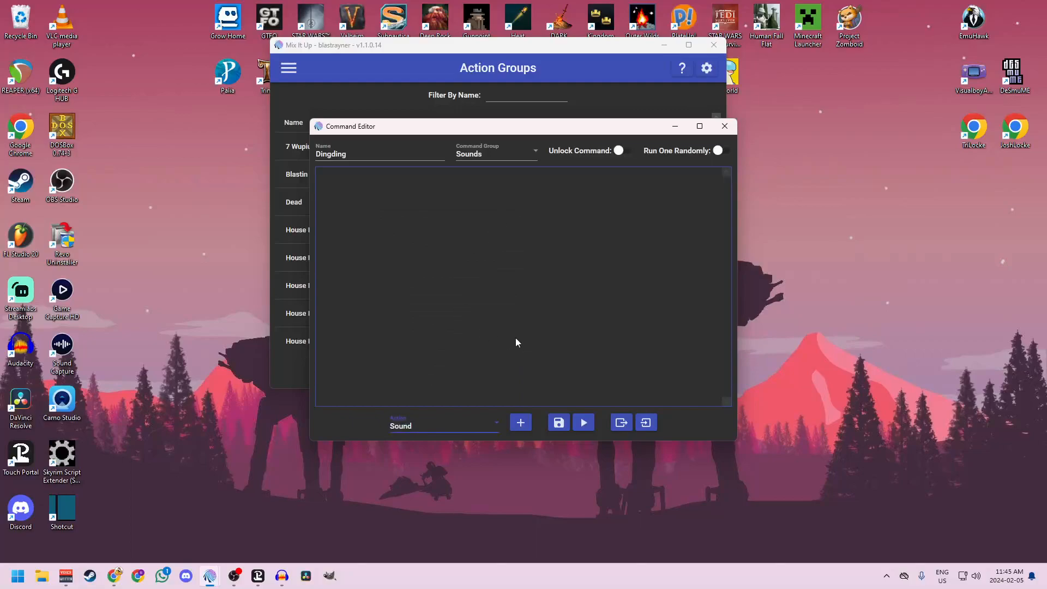
left_click(521, 423)
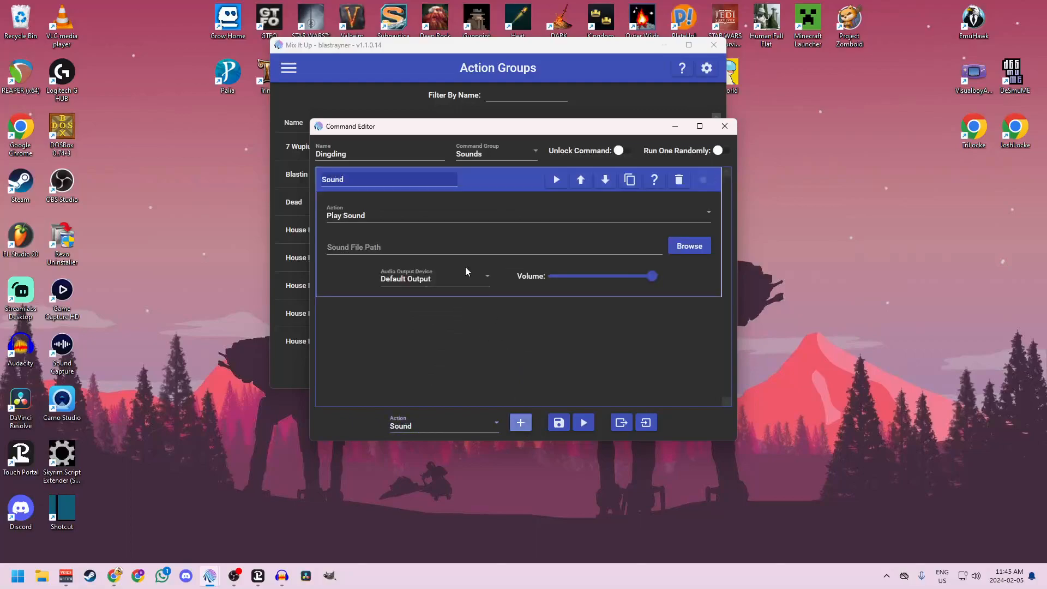
left_click(489, 424)
scroll(486, 352, "down", 2)
left_click(409, 349)
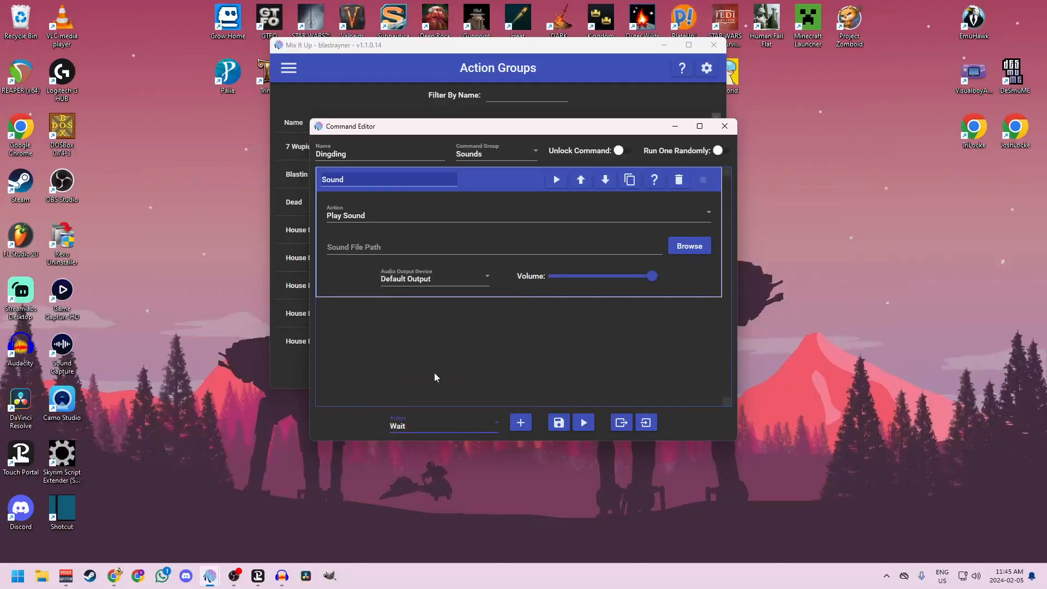
left_click(521, 423)
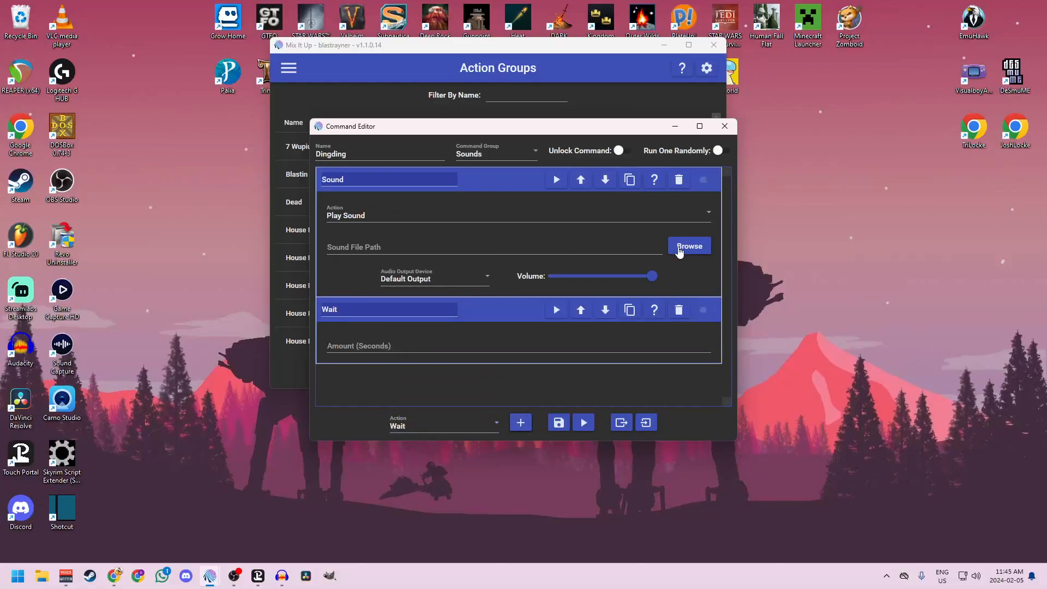
- Set the Sound action's file to Dingding.mp3 from D:\Audio\Exported
left_click(683, 251)
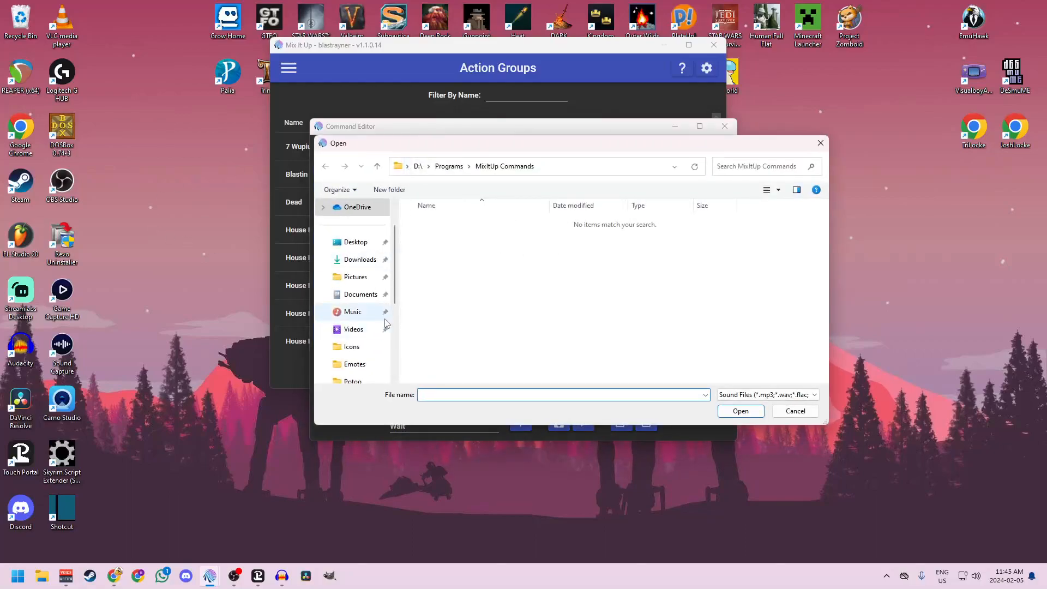
scroll(385, 328, "down", 5)
left_click(381, 334)
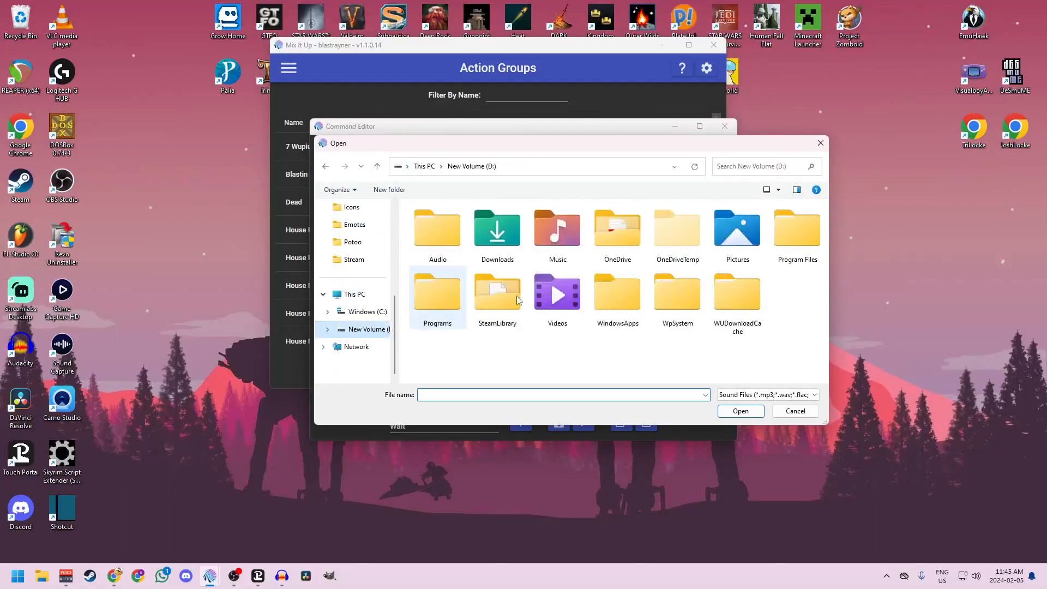
double_click(425, 242)
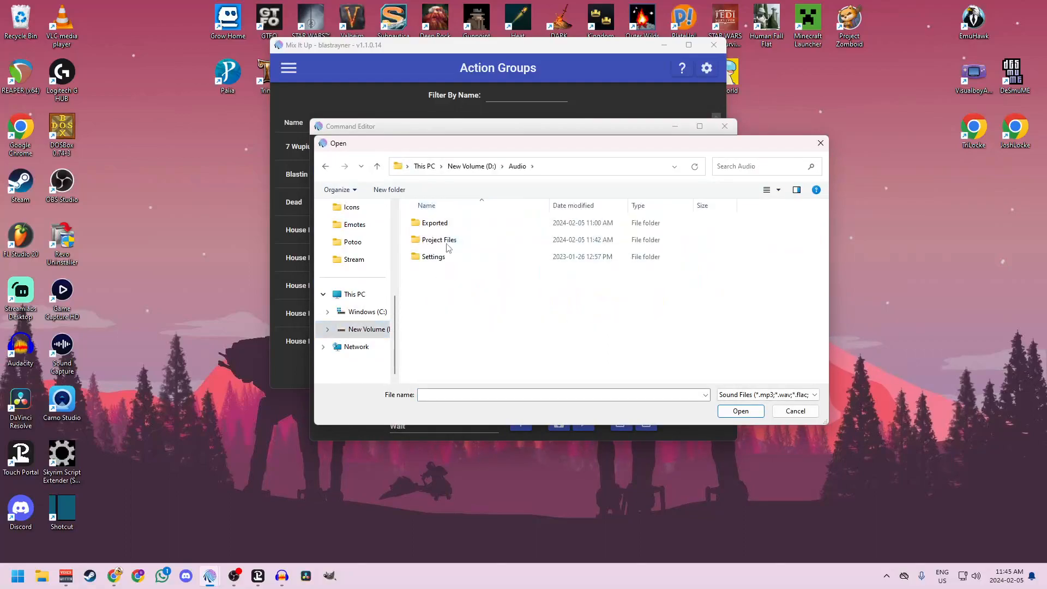
double_click(440, 226)
scroll(516, 286, "down", 2)
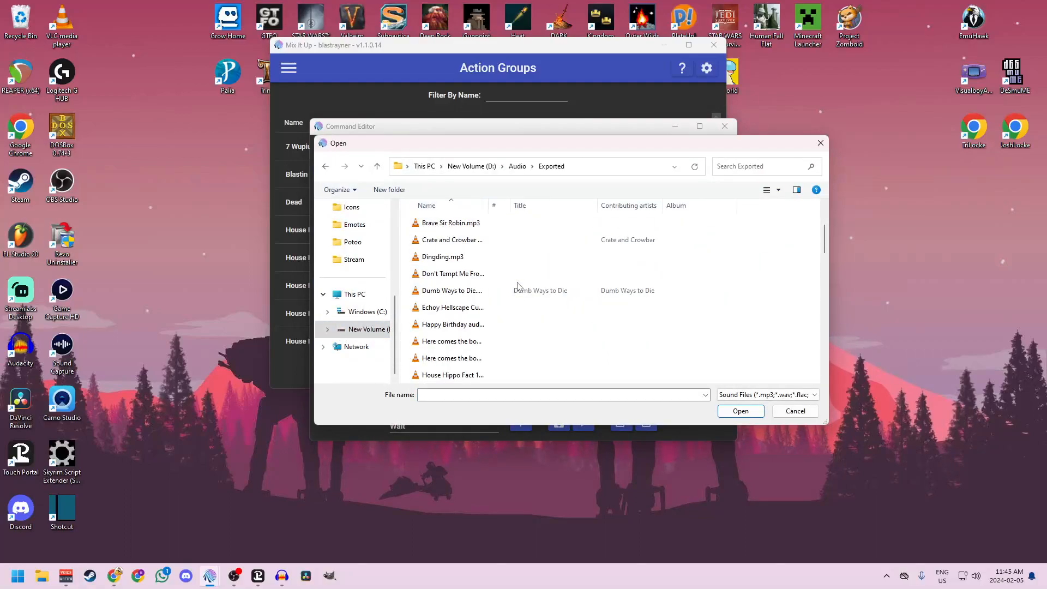
left_click(449, 260)
left_click(743, 410)
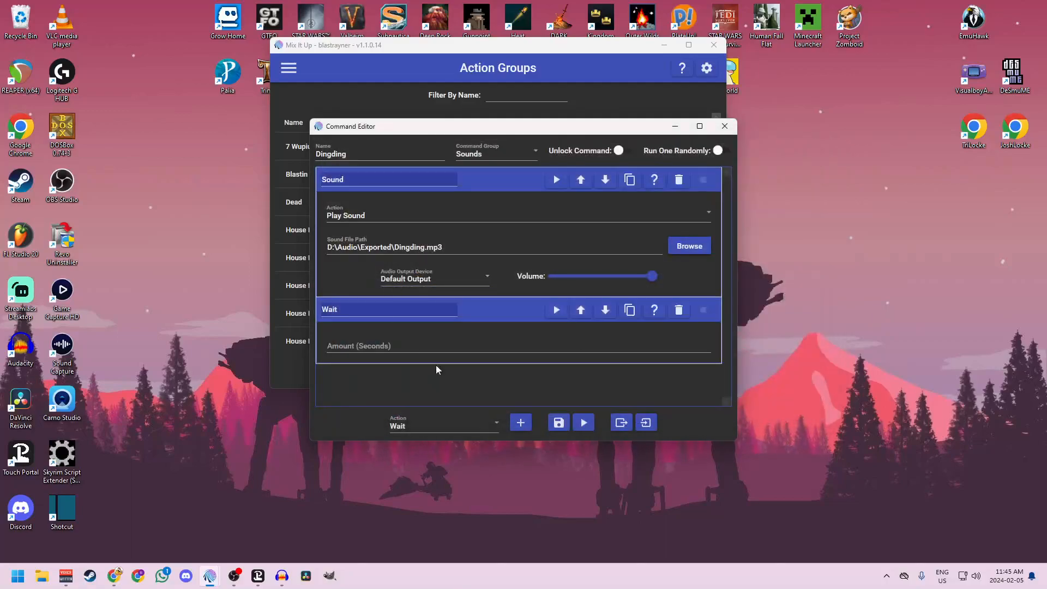
- Test-play the Dingding Sound action, try running the Wait action, and play the sound again
left_click(558, 183)
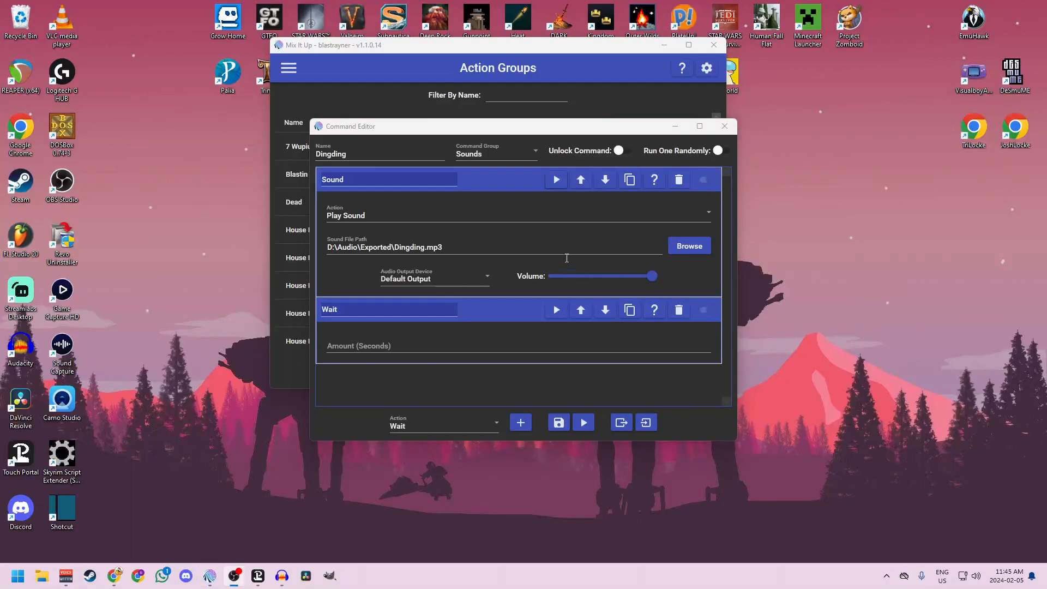
left_click(558, 310)
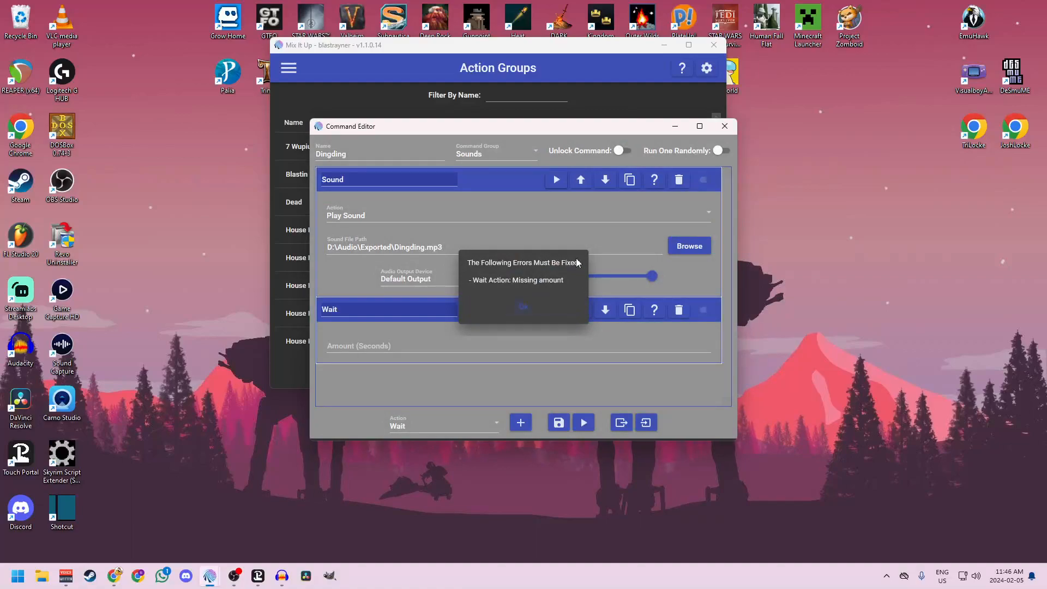
left_click(533, 309)
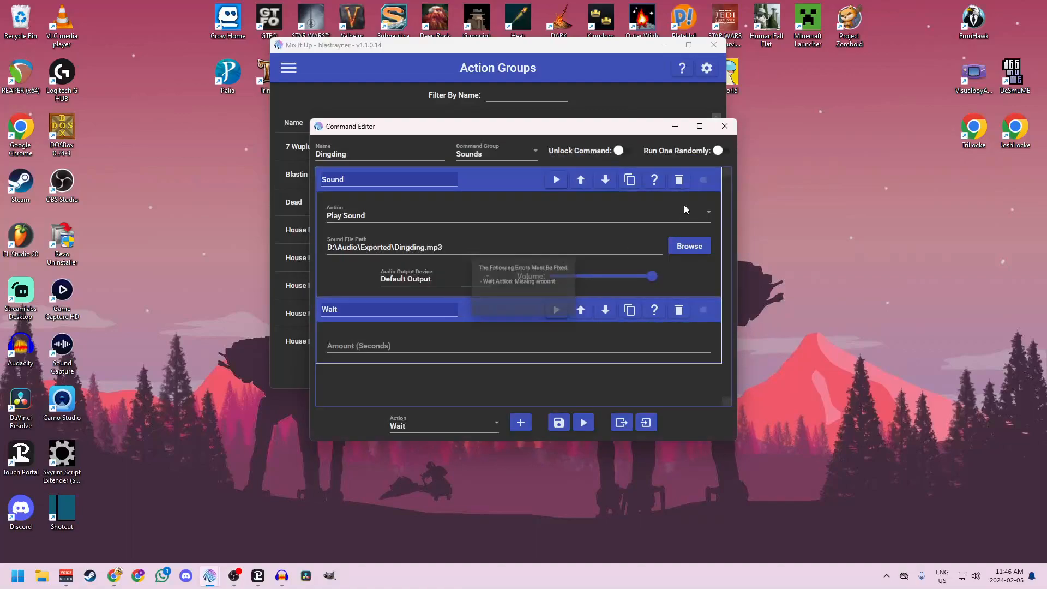
left_click(563, 182)
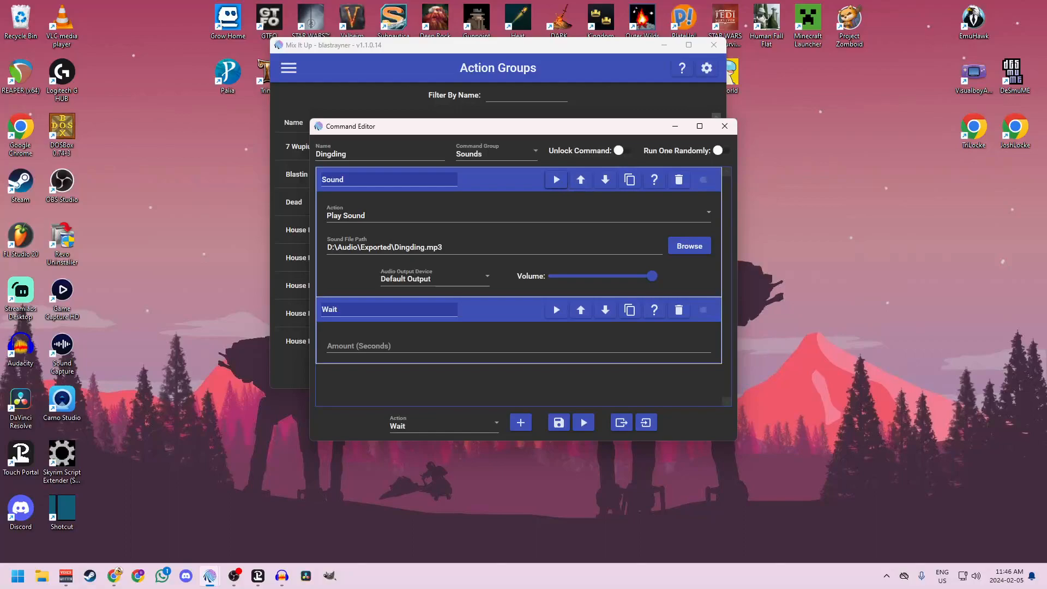
- Arrange the OBS window beside the Mix It Up main window and its command editor so all are visible
left_click_drag(468, 56, 766, 60)
left_click_drag(0, 63, 334, 40)
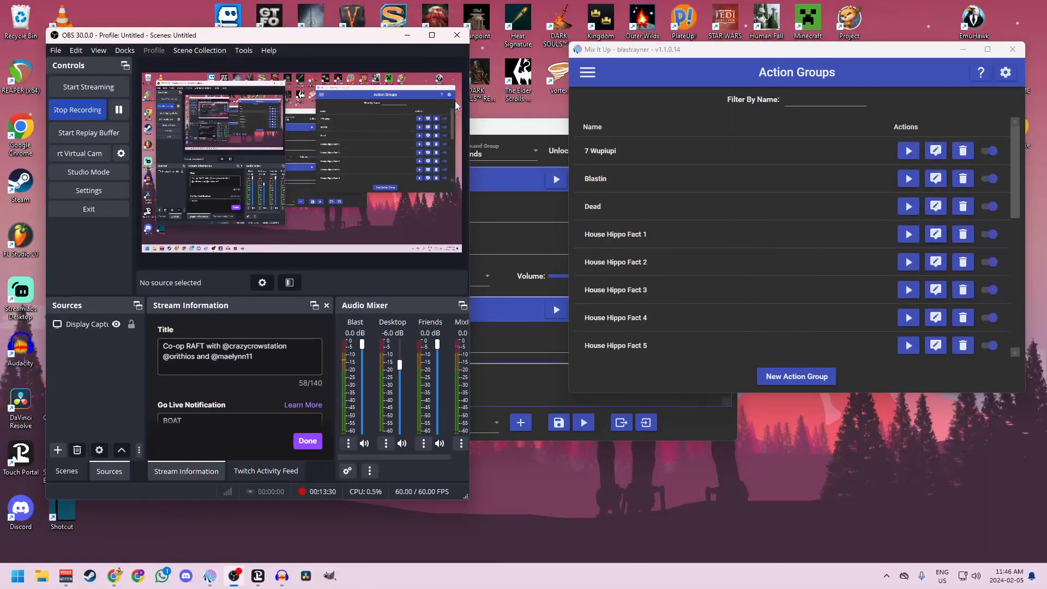
left_click_drag(522, 132, 756, 107)
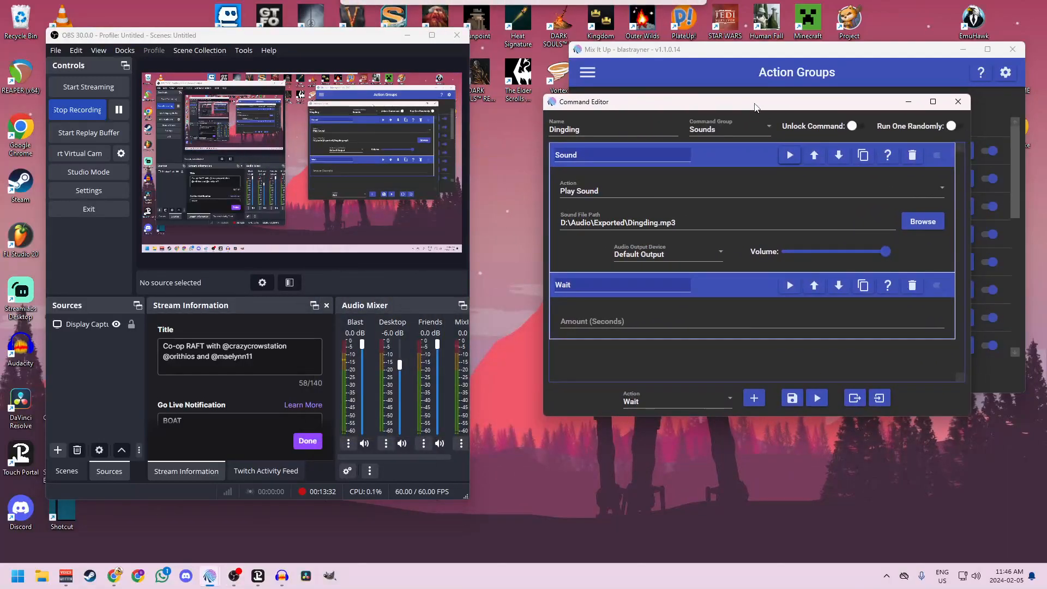
- Test-play the Dingding Sound action and bring the MixItUp channel into view in the OBS audio mixer to check its level
left_click(792, 159)
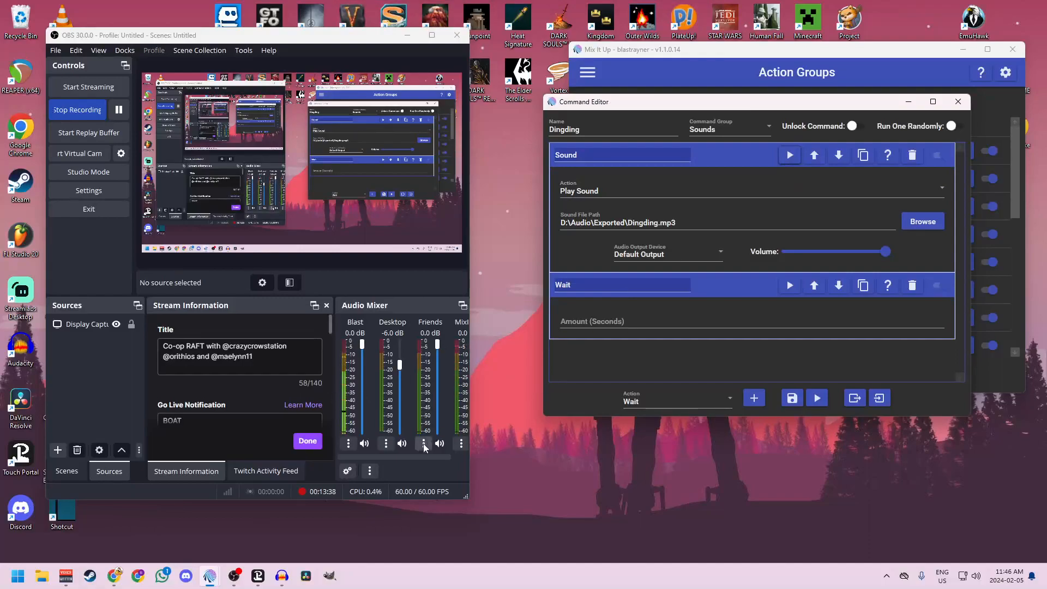
left_click_drag(390, 456, 415, 456)
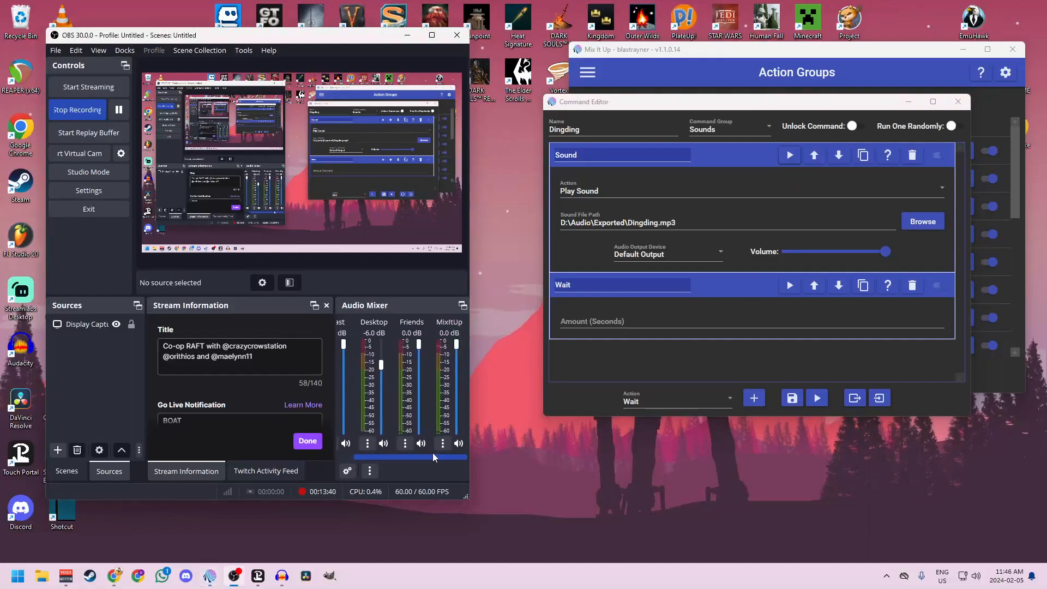
left_click(788, 158)
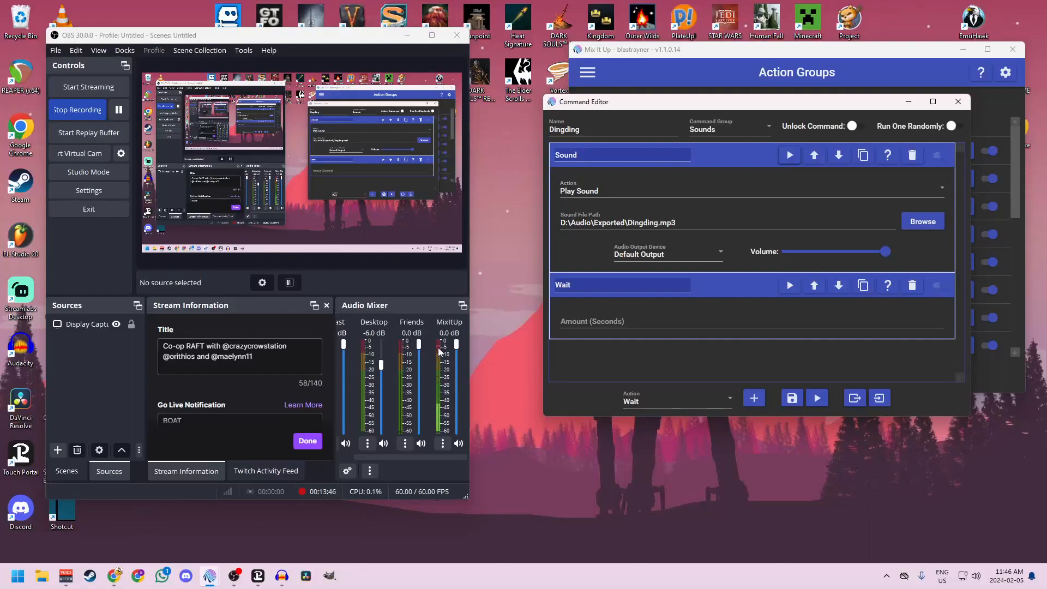
- Set the Sound action's volume to 50 and test-play it beside the OBS audio mixer
left_click_drag(886, 256, 836, 255)
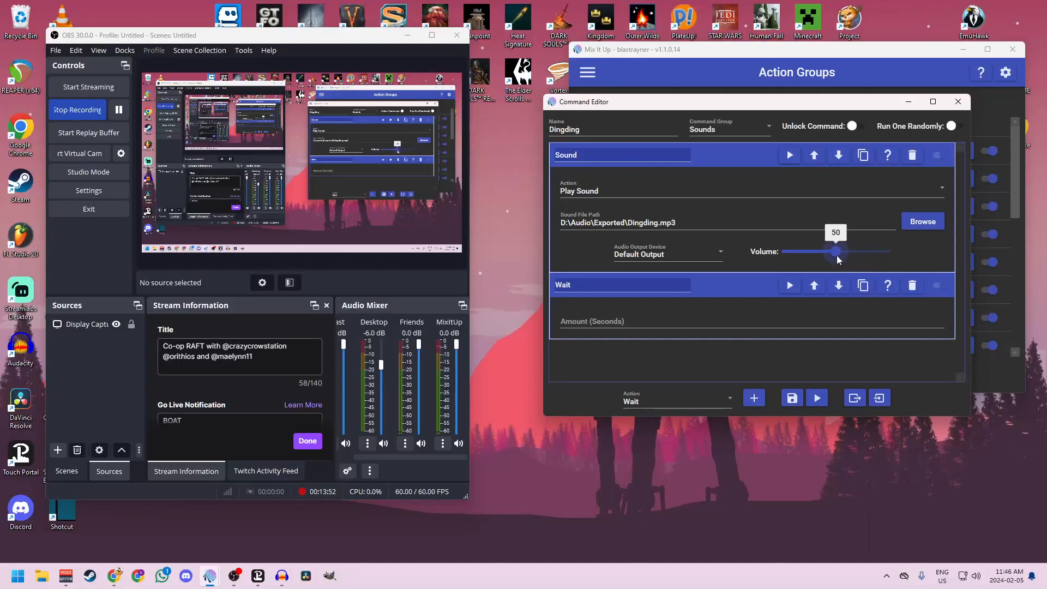
left_click(787, 166)
left_click_drag(468, 441, 433, 457)
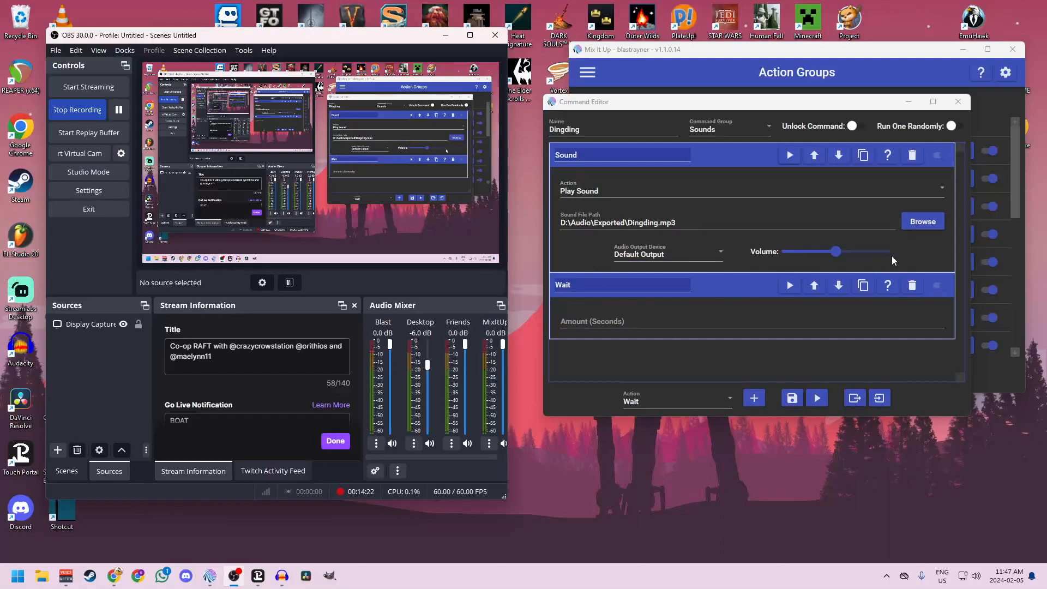
left_click(787, 158)
left_click(787, 157)
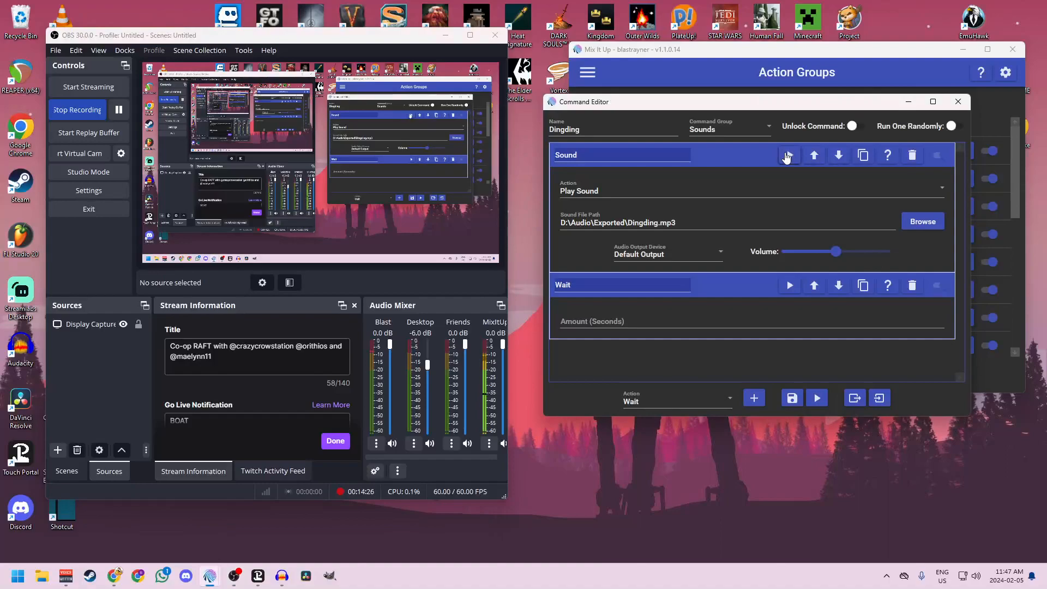
- Set the Sound action's volume to 40 and test-play it
left_click(836, 253)
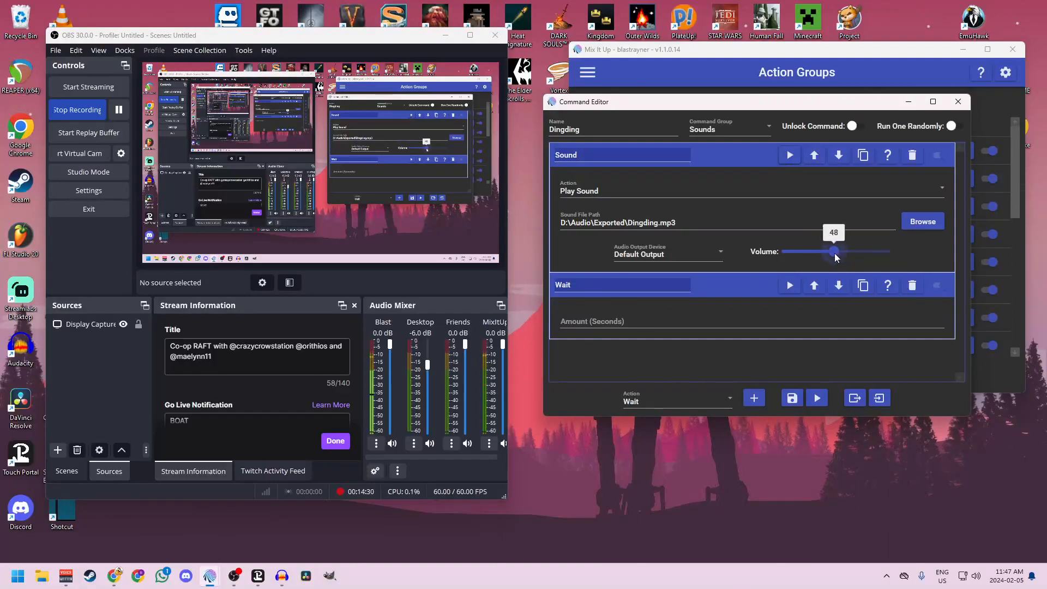
left_click_drag(832, 253, 829, 253)
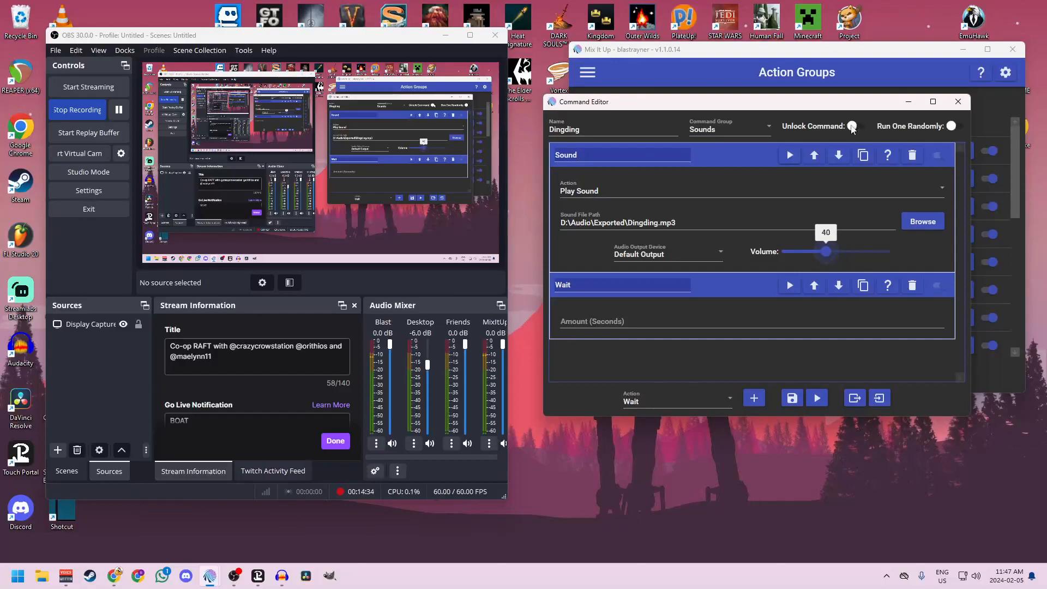
left_click(789, 157)
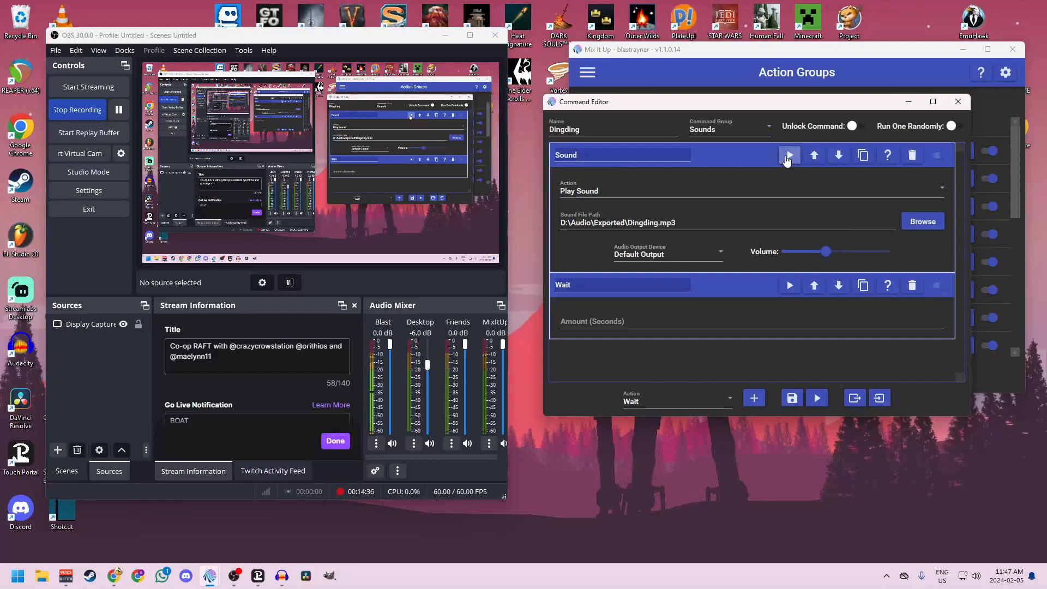
left_click(789, 157)
- Set the Sound action's audio output device to CABLE Input (VB-Audio Virtual Cable) and test-play the sound
left_click(715, 251)
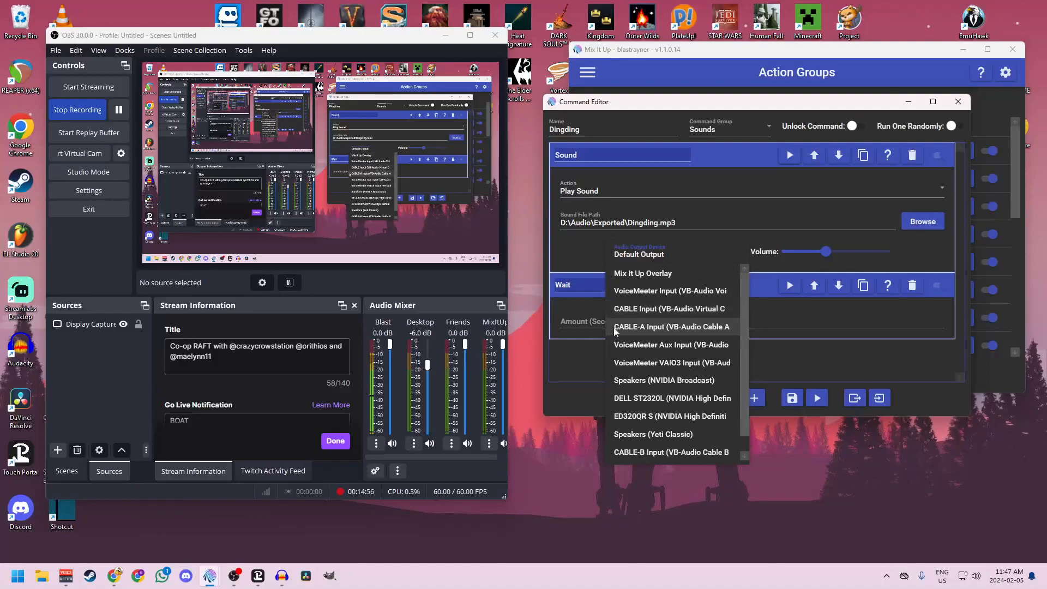
left_click(567, 254)
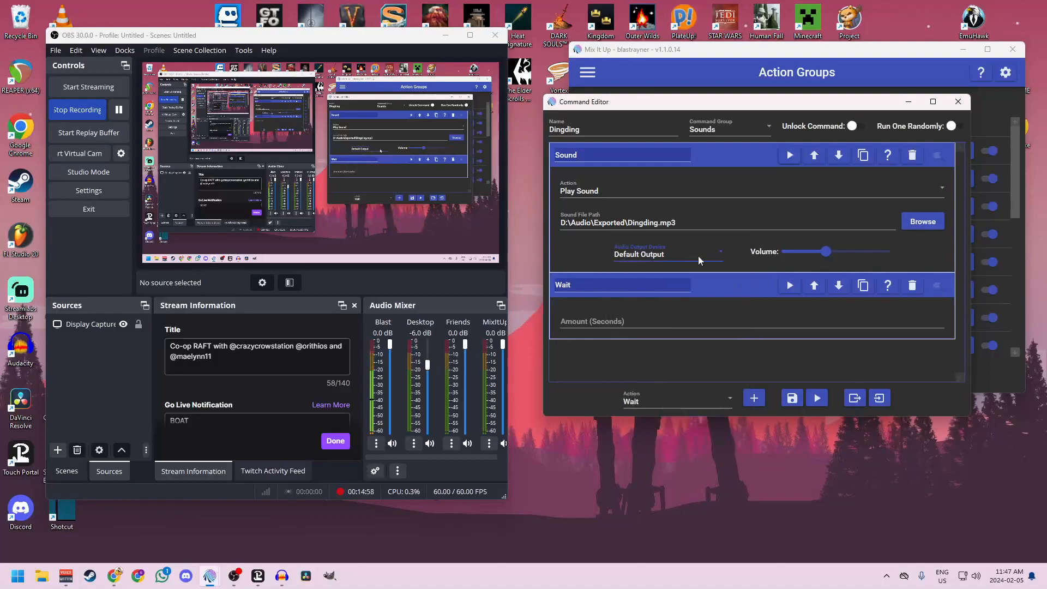
left_click(696, 258)
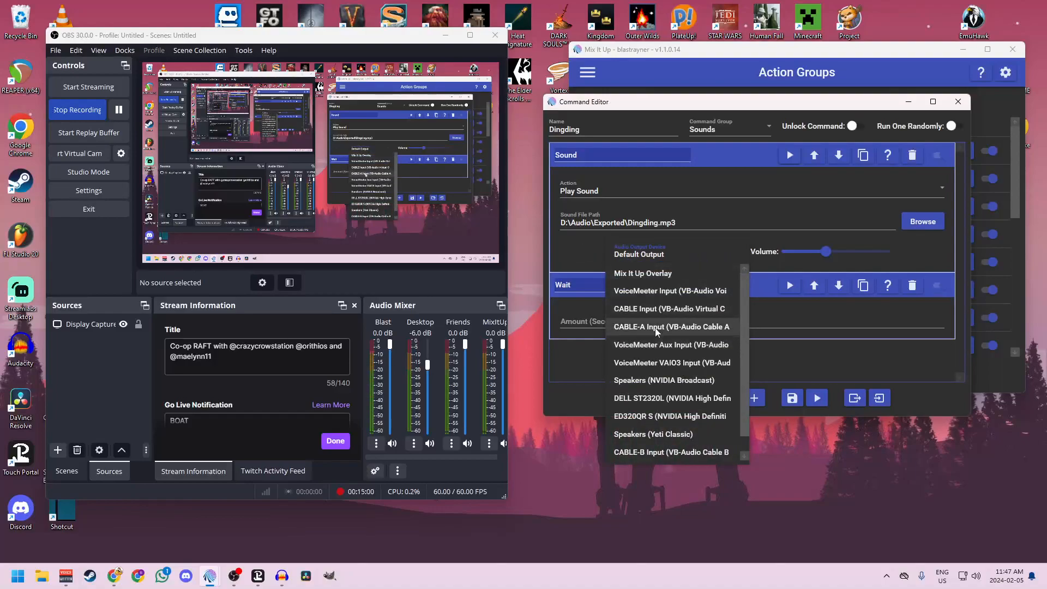
left_click(574, 263)
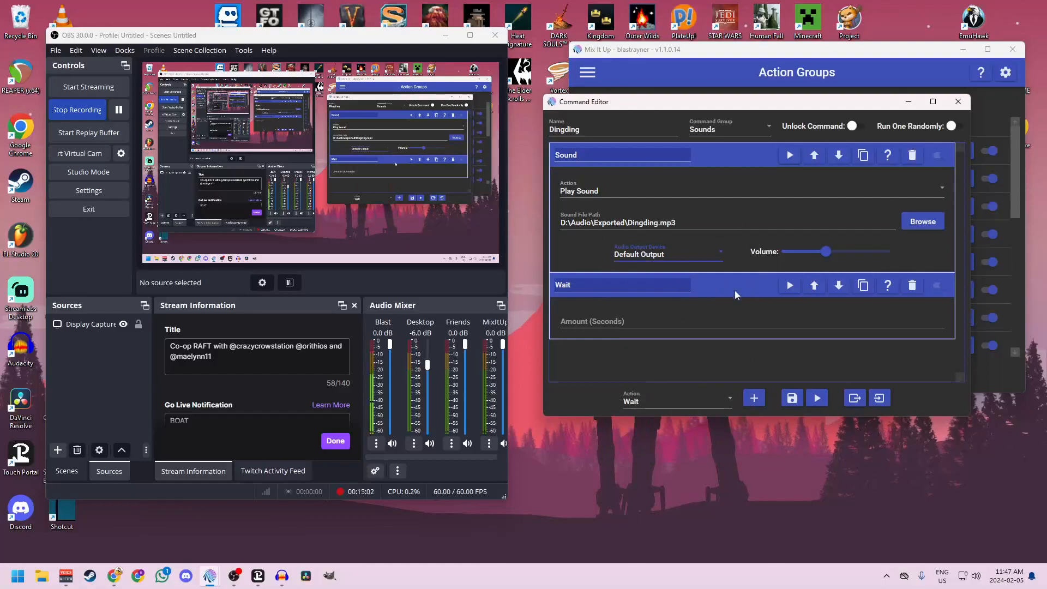
left_click_drag(709, 107, 686, 99)
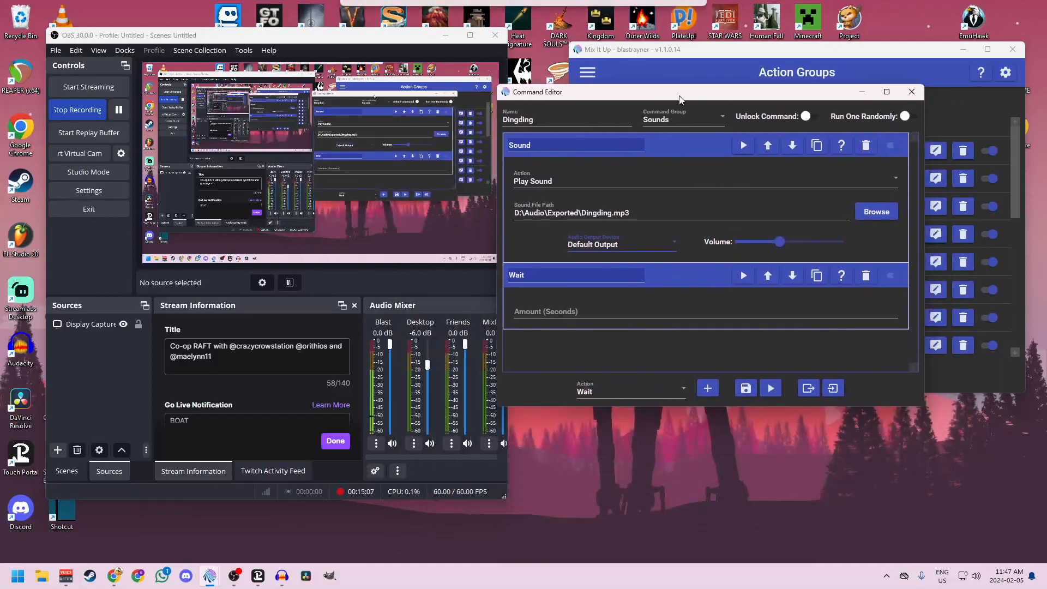
left_click(675, 245)
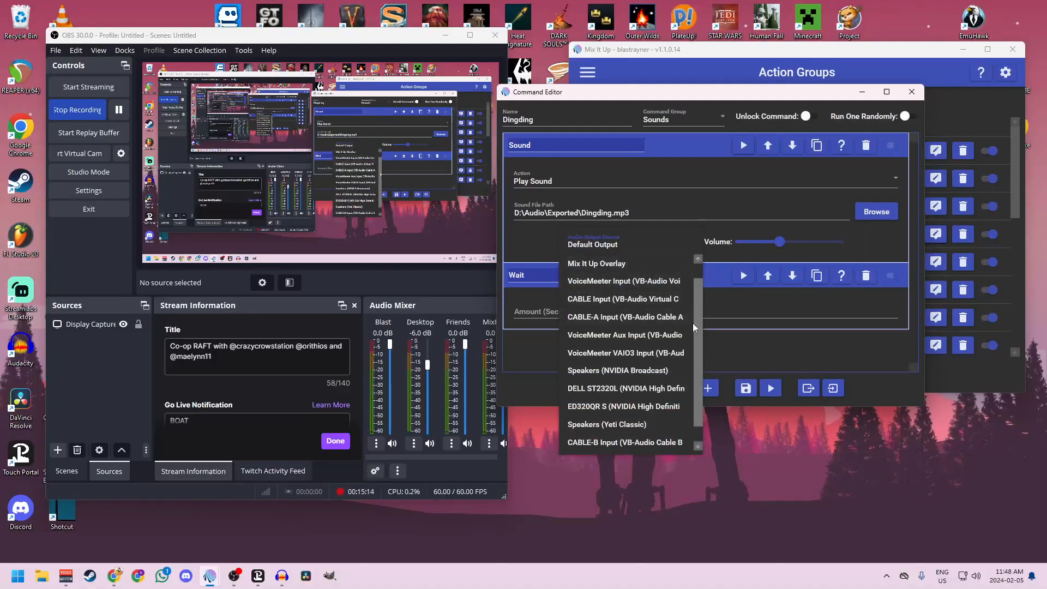
left_click(598, 300)
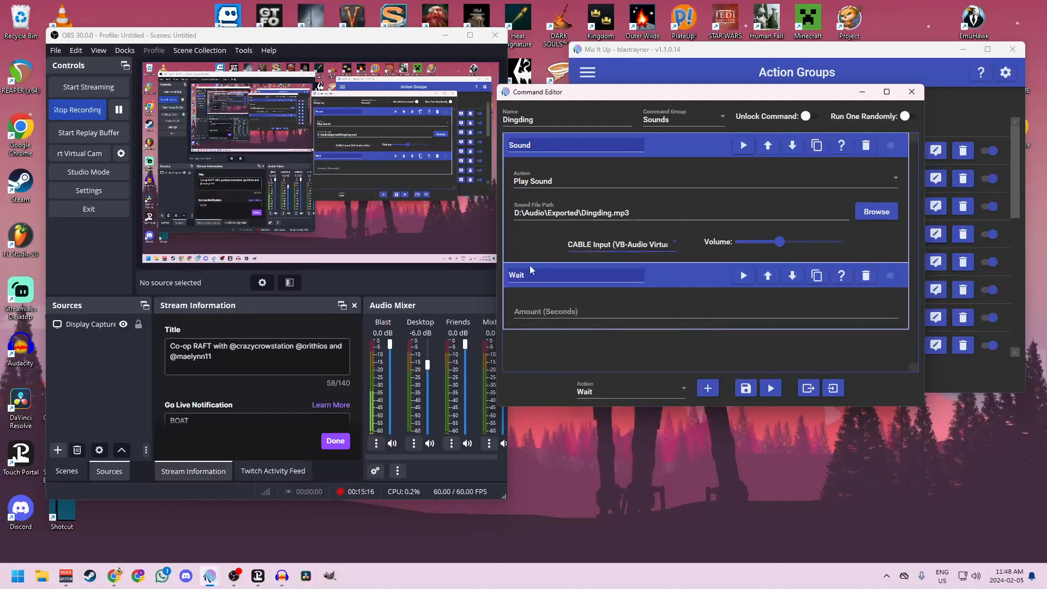
left_click(749, 151)
left_click(745, 148)
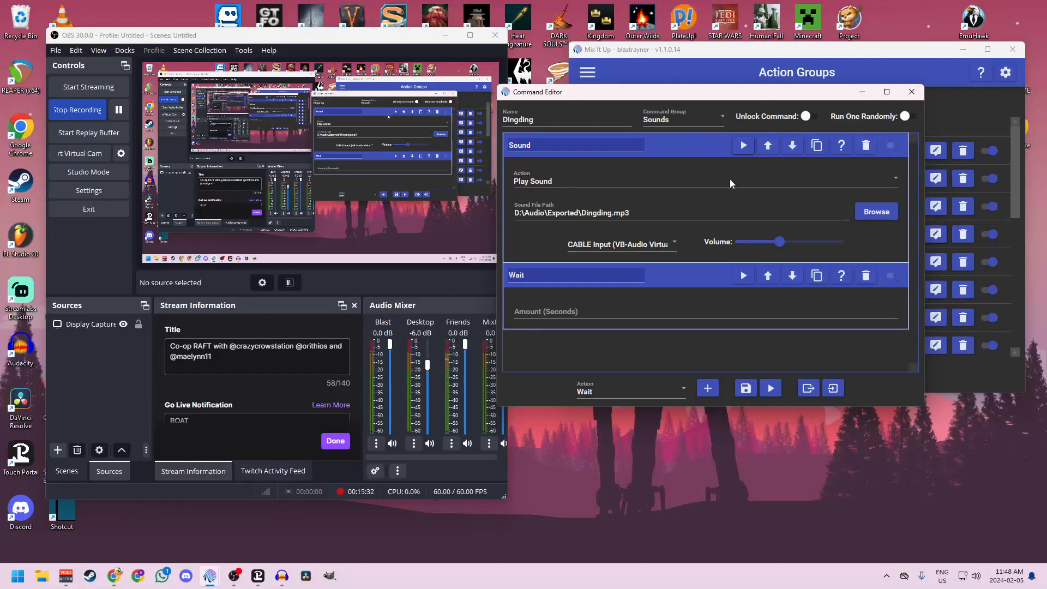
- Switch the Sound action's audio output device back to Default Output and test-play the sound
left_click(657, 246)
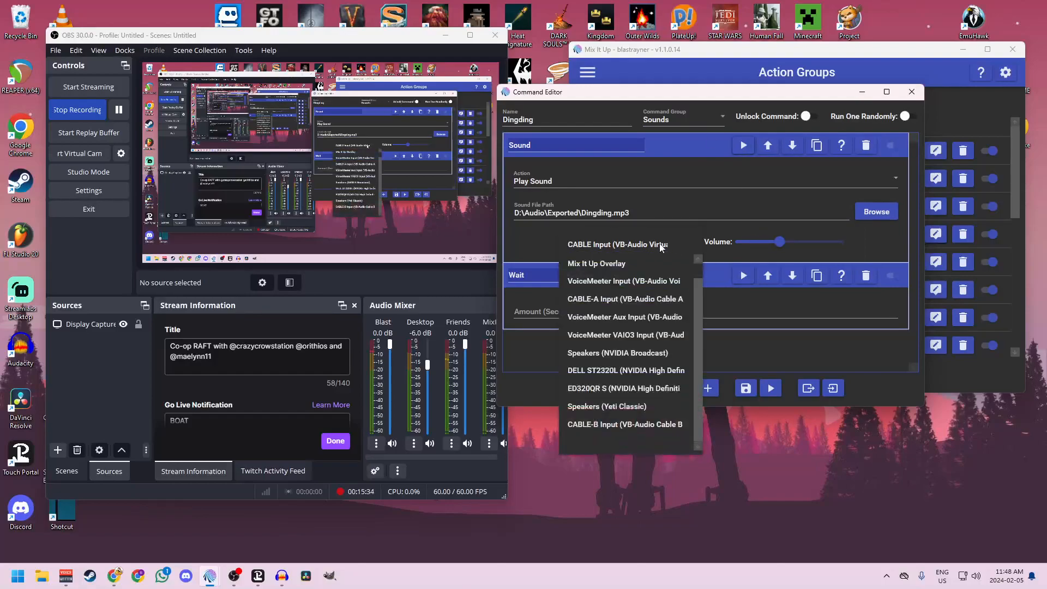
scroll(695, 282, "up", 2)
left_click(594, 264)
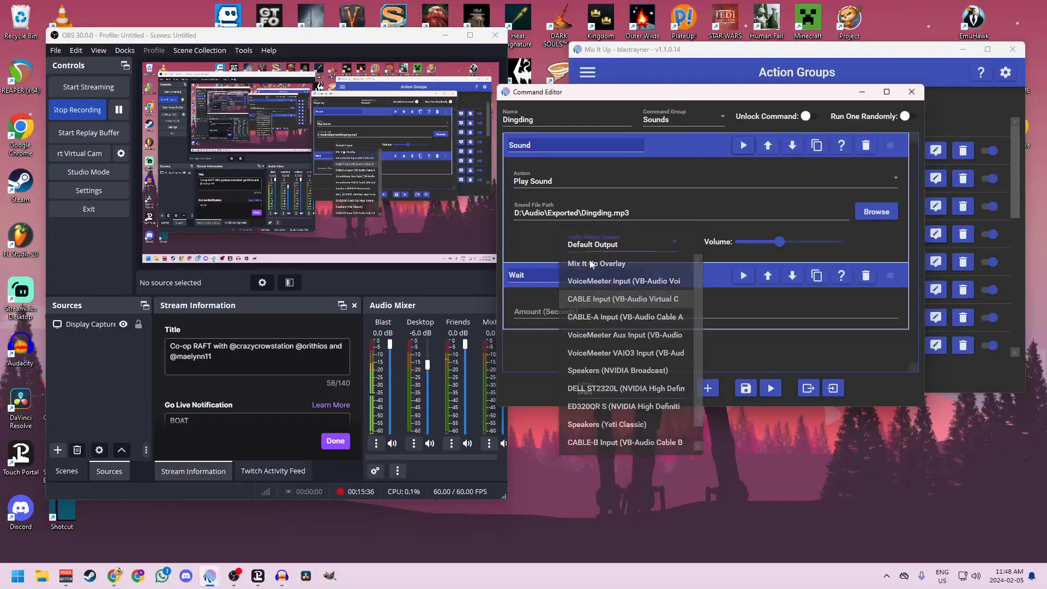
left_click(745, 146)
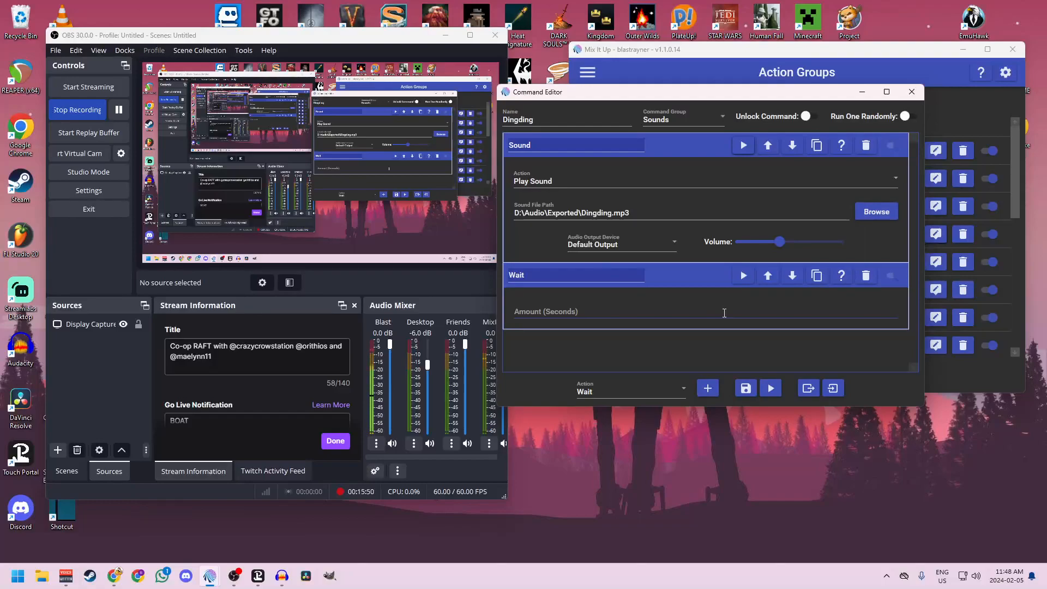
left_click(745, 146)
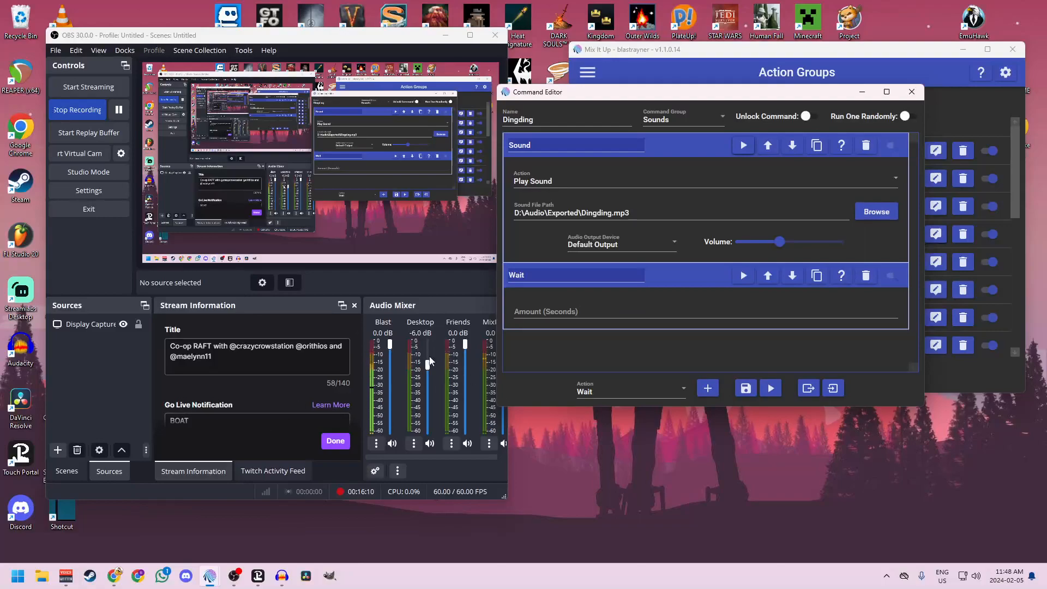
- Set the Wait action's amount to 3 seconds and save the Dingding action group
left_click(647, 310)
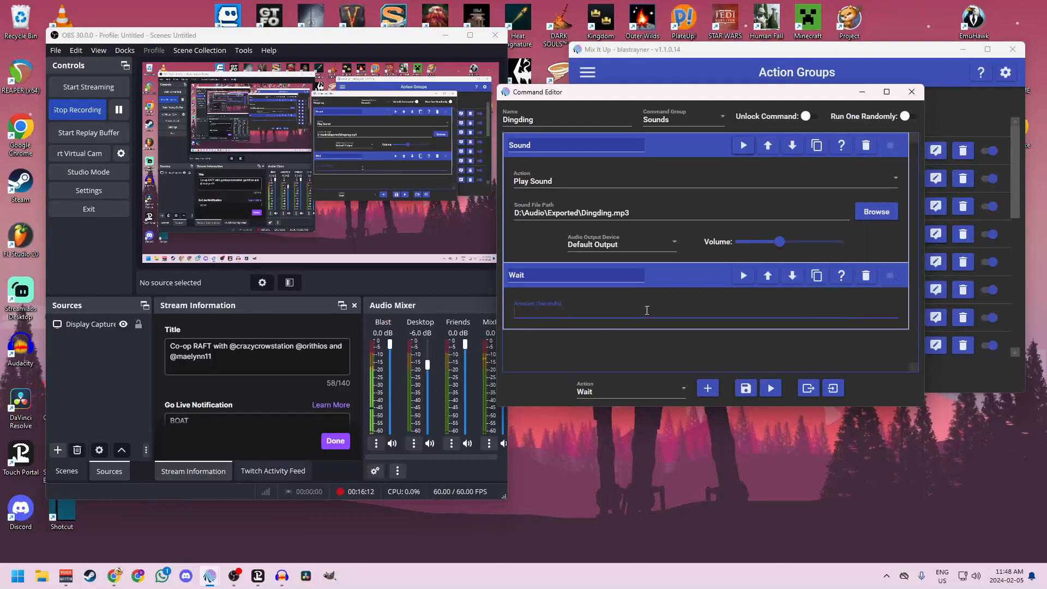
type("3")
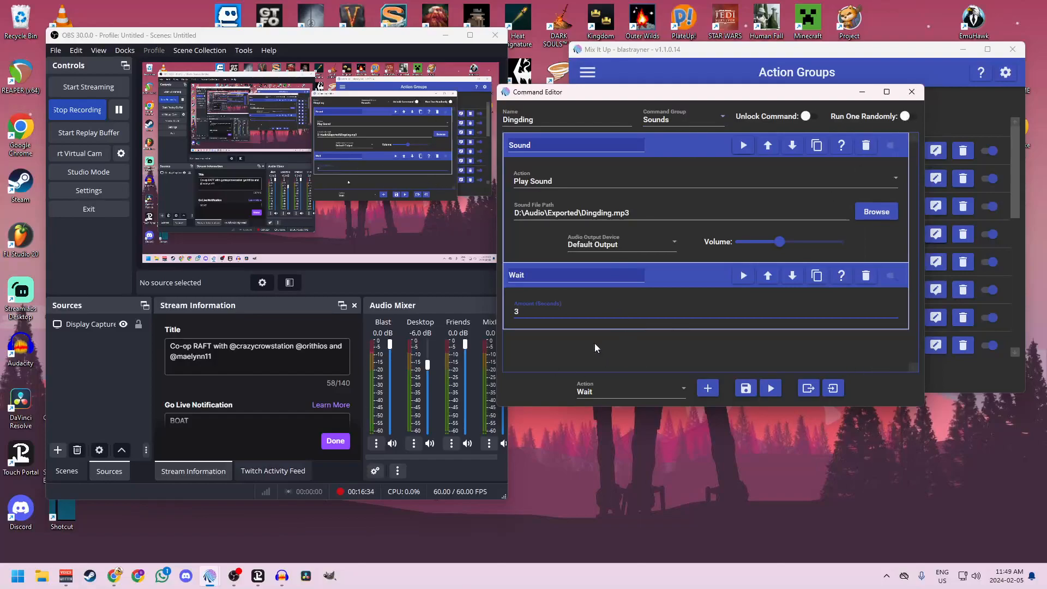
left_click(746, 389)
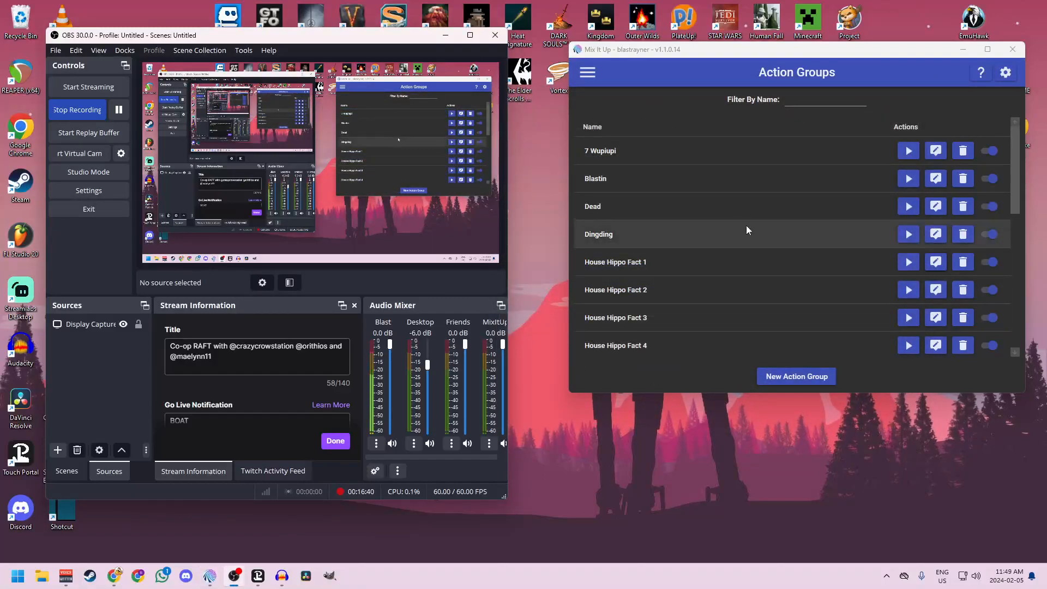
- Test-run the Dingding and Dead action groups from the Action Groups list
left_click(910, 236)
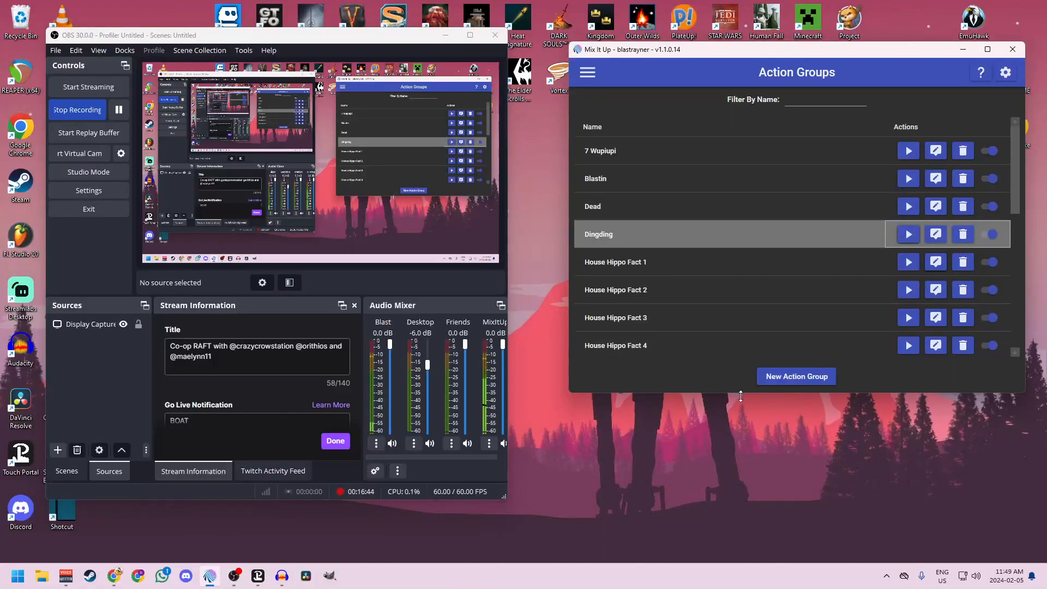
left_click(909, 207)
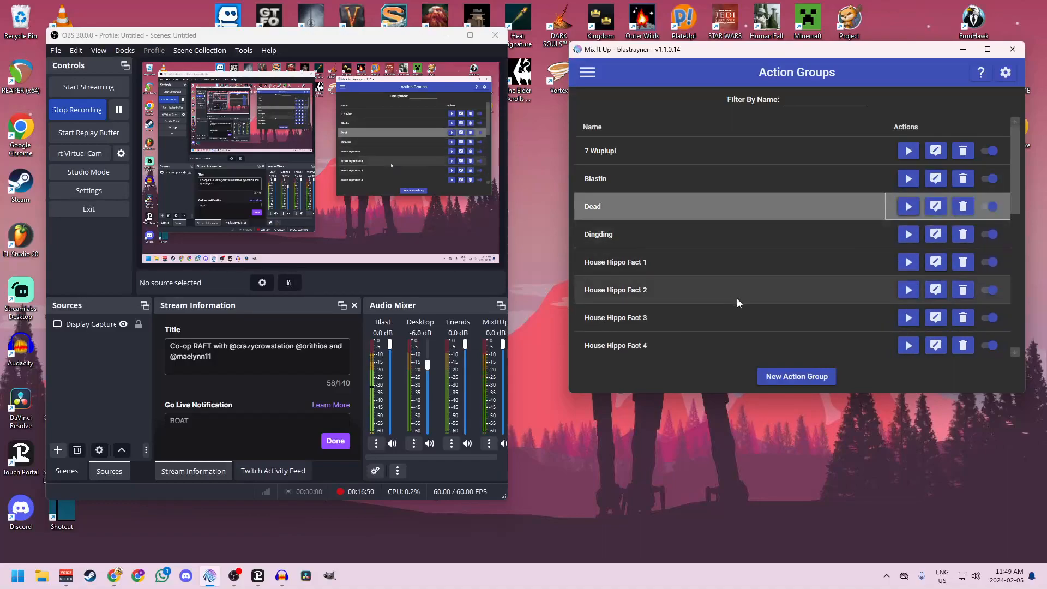
left_click(909, 236)
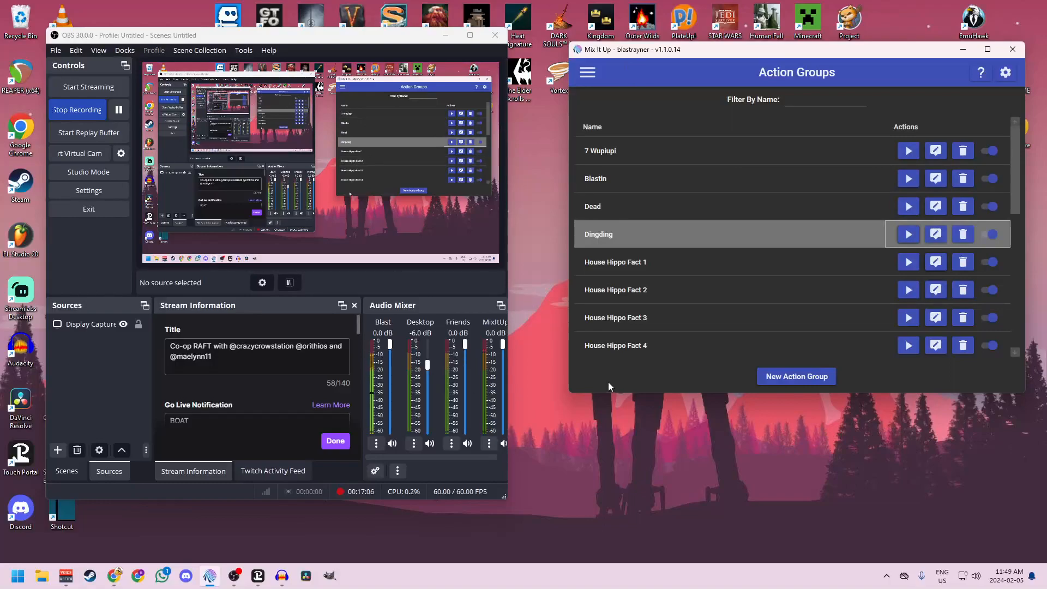
left_click(852, 247)
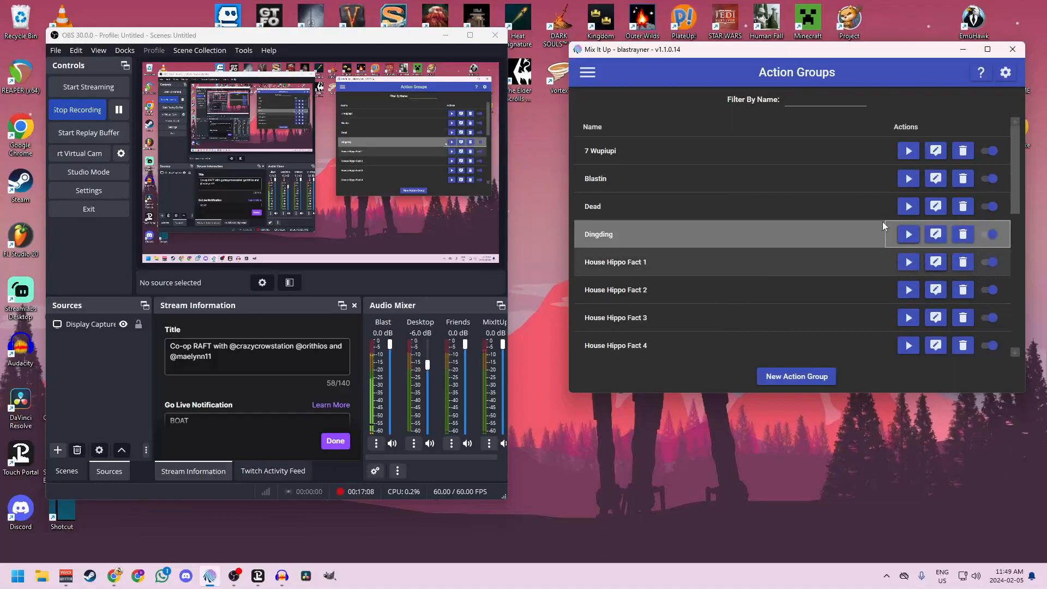
scroll(804, 274, "down", 5)
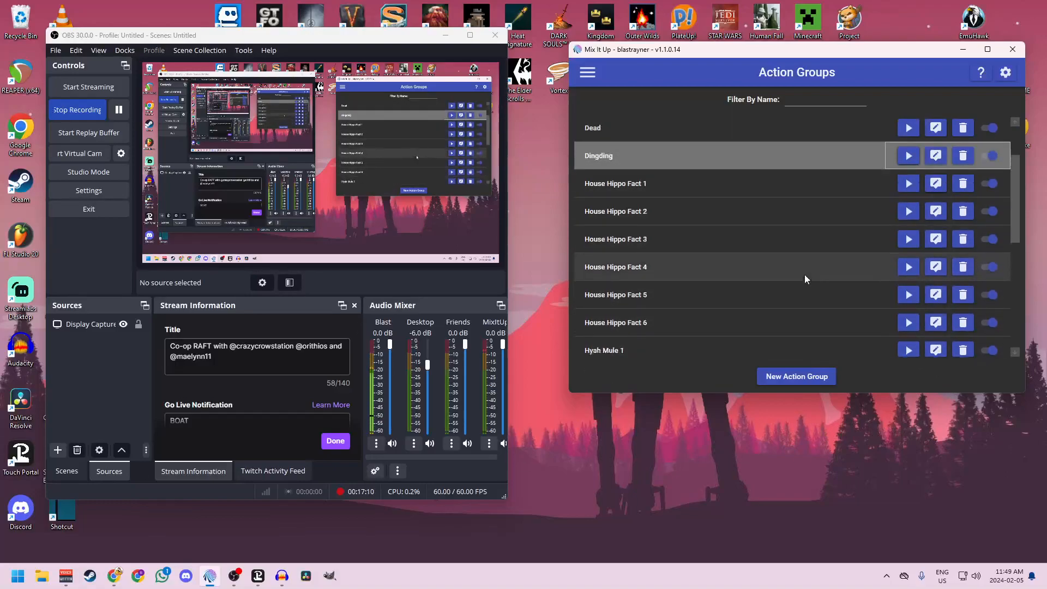
scroll(803, 278, "up", 5)
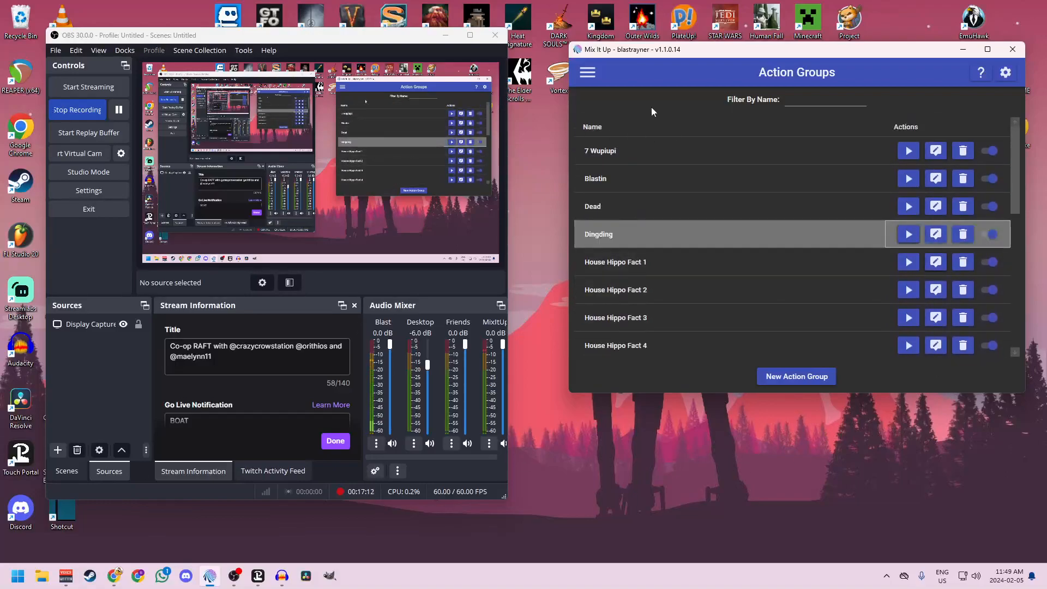
- Go to the Twitch Channel Points commands, look through the listed rewards and start a new command for an existing reward
left_click(585, 73)
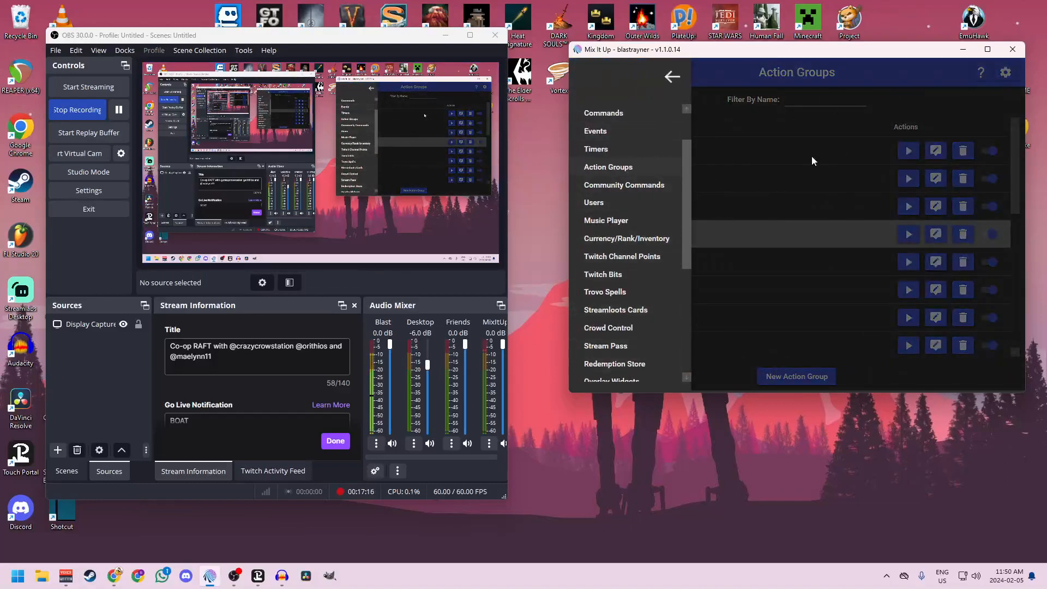
left_click(607, 256)
scroll(662, 282, "up", 3)
scroll(662, 284, "down", 3)
scroll(662, 284, "up", 3)
scroll(627, 162, "down", 2)
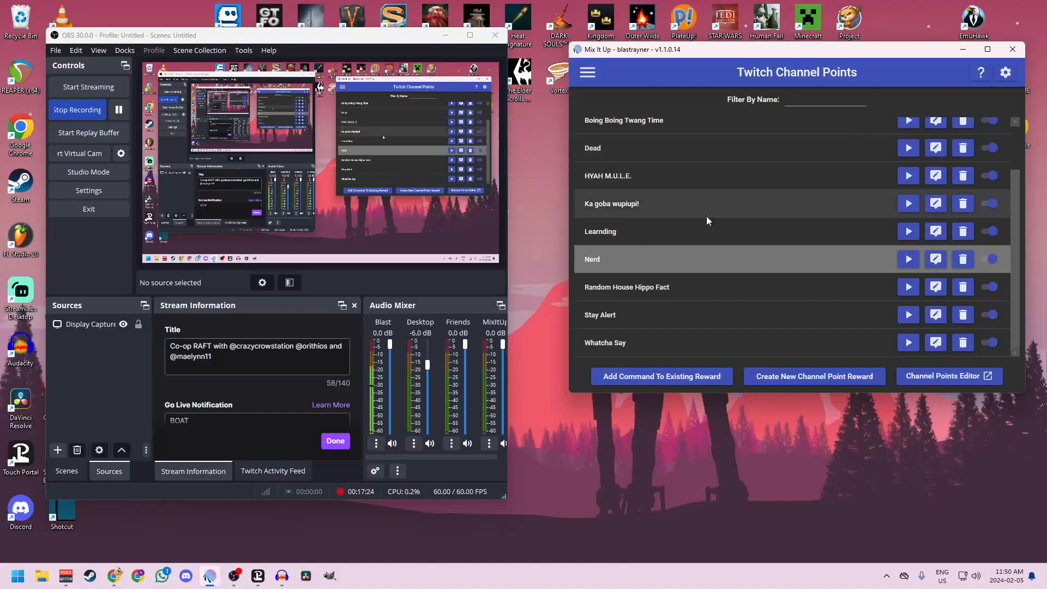
scroll(654, 257, "up", 2)
scroll(602, 193, "down", 2)
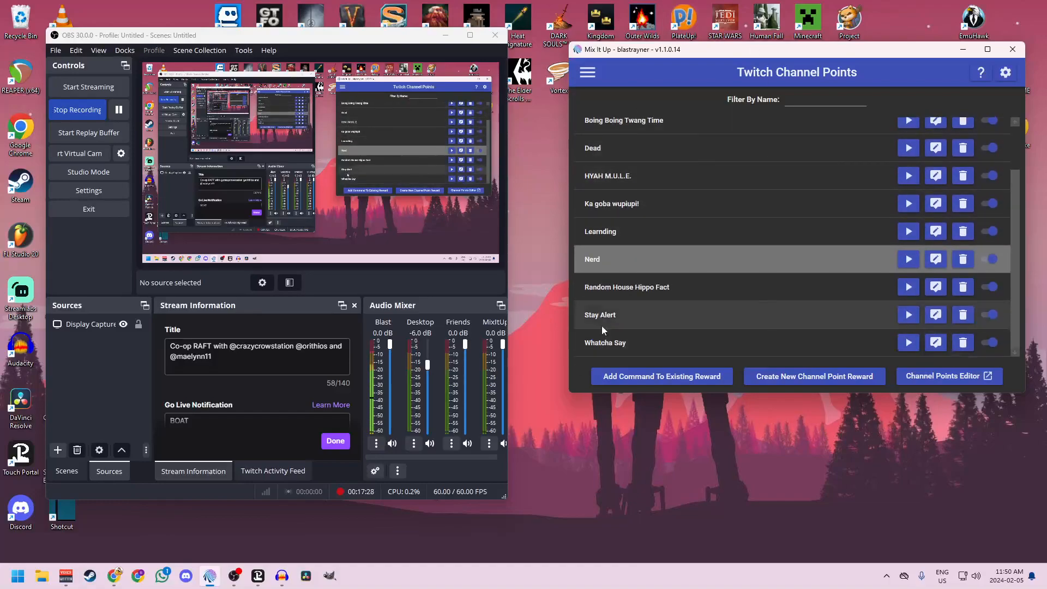
scroll(601, 326, "up", 2)
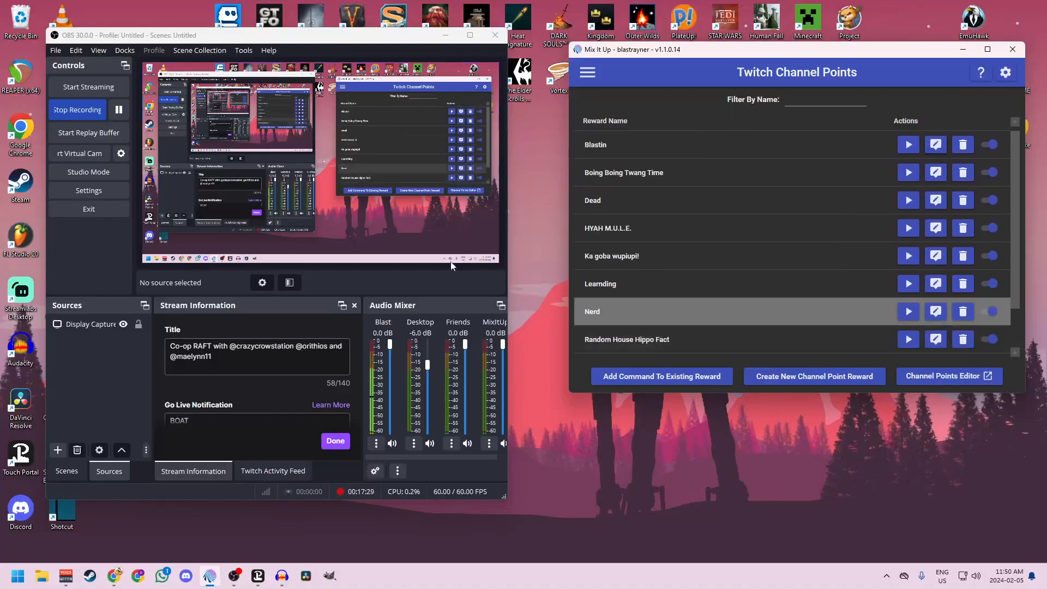
left_click(651, 376)
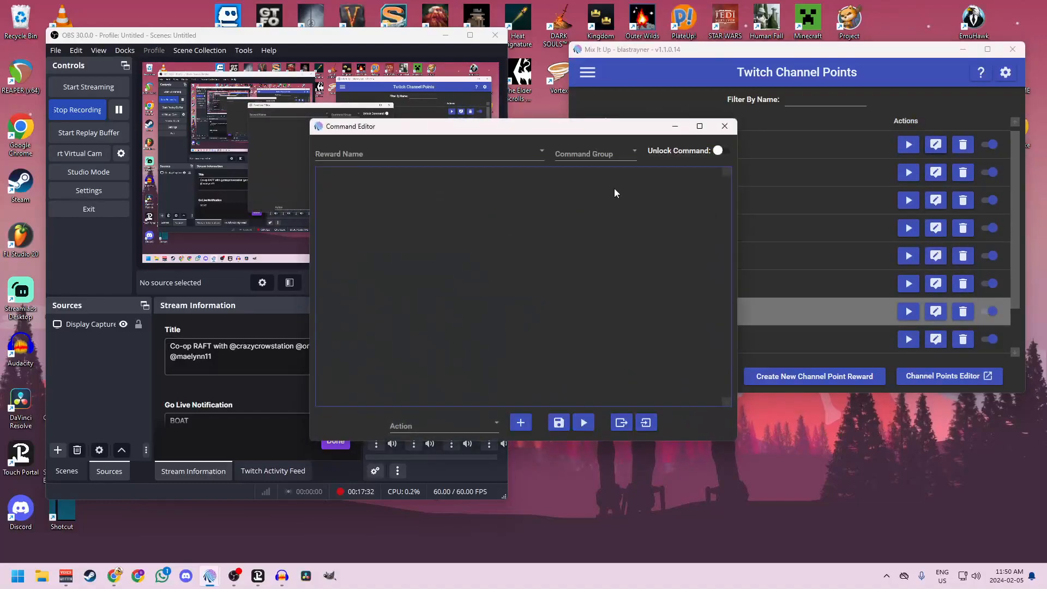
- Choose Artisnal Uwu as the command's reward and add a Command action to it
left_click(529, 150)
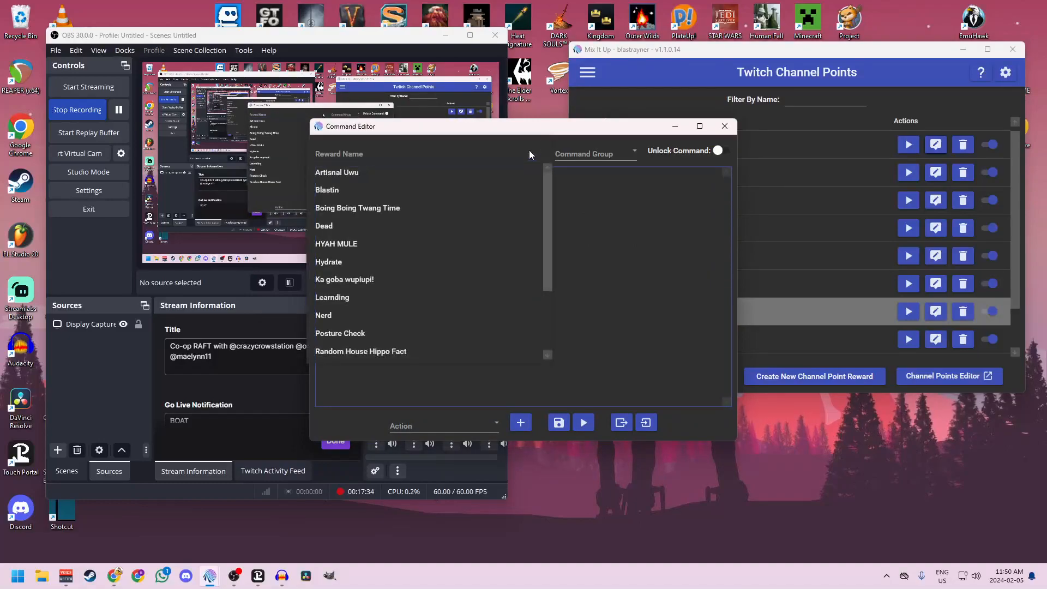
left_click(355, 174)
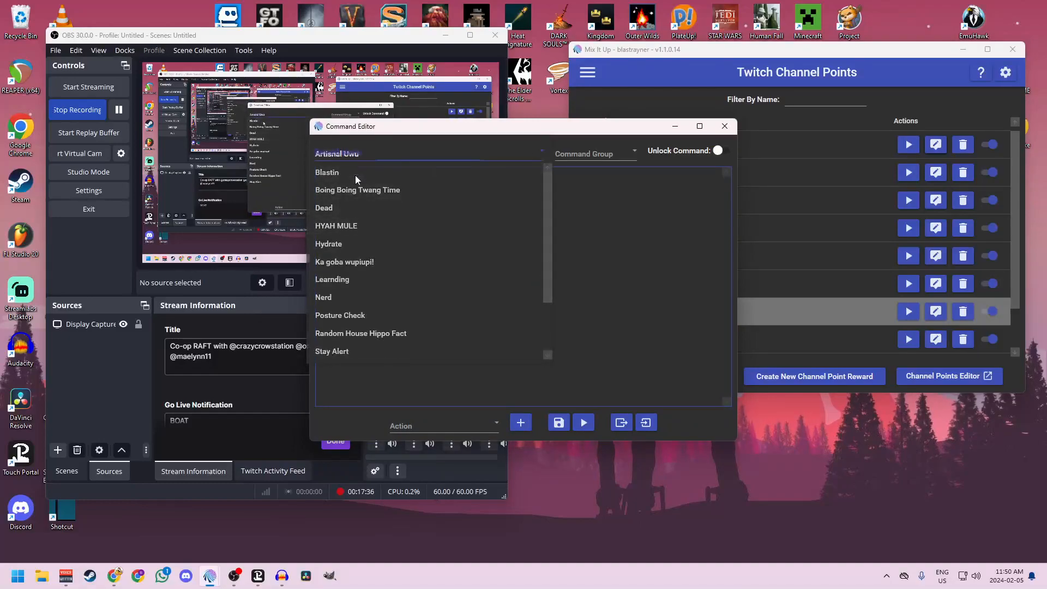
left_click(492, 424)
scroll(431, 266, "down", 2)
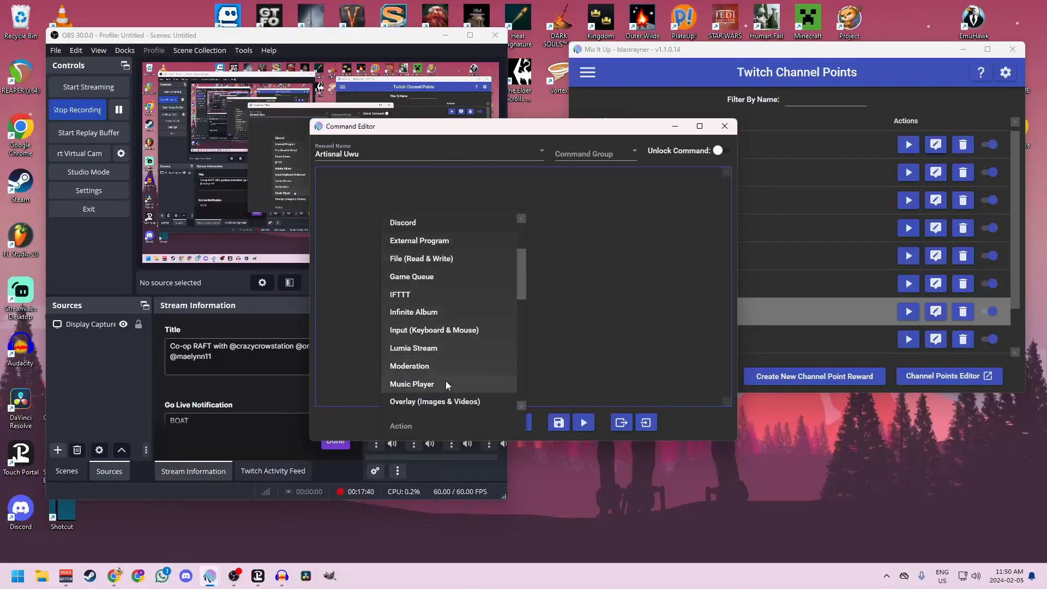
scroll(443, 378, "up", 2)
left_click(413, 241)
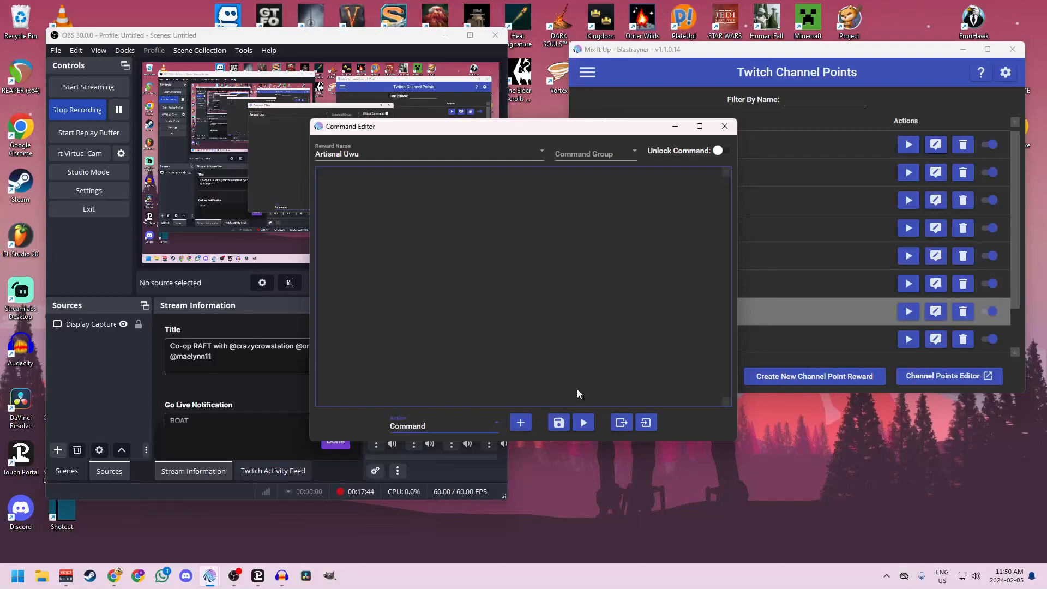
left_click(523, 424)
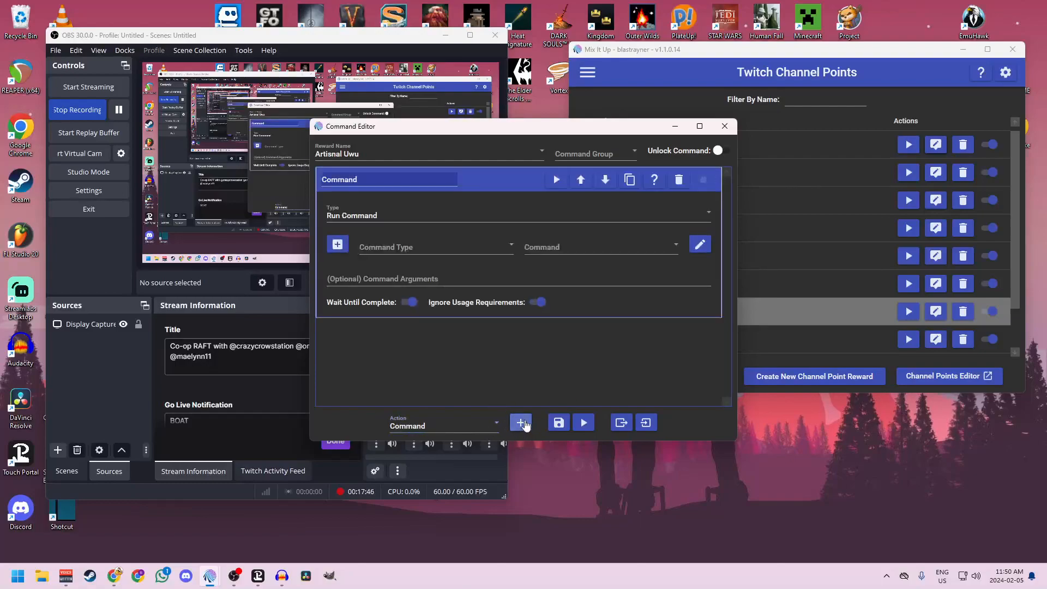
- Set the Command action to run the Dingding action group and save the reward command
left_click(477, 253)
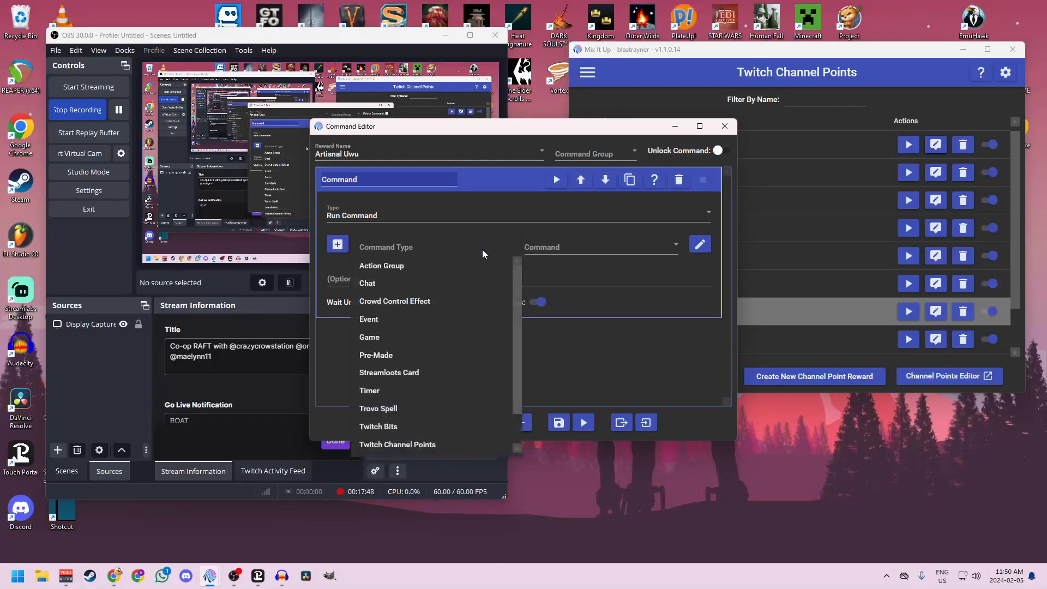
left_click(407, 270)
left_click(609, 244)
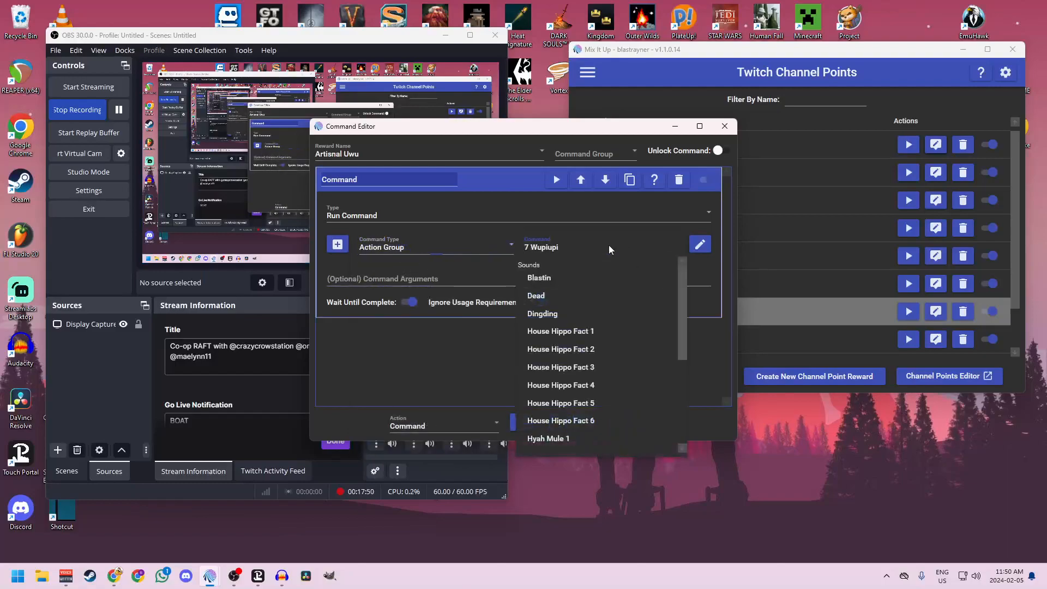
key("Return")
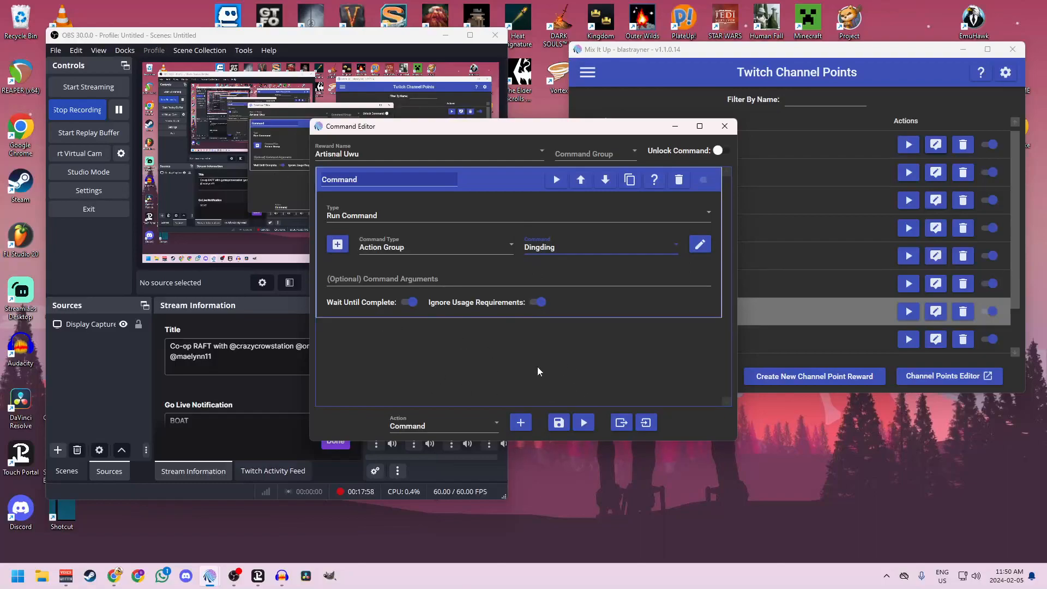
left_click(559, 423)
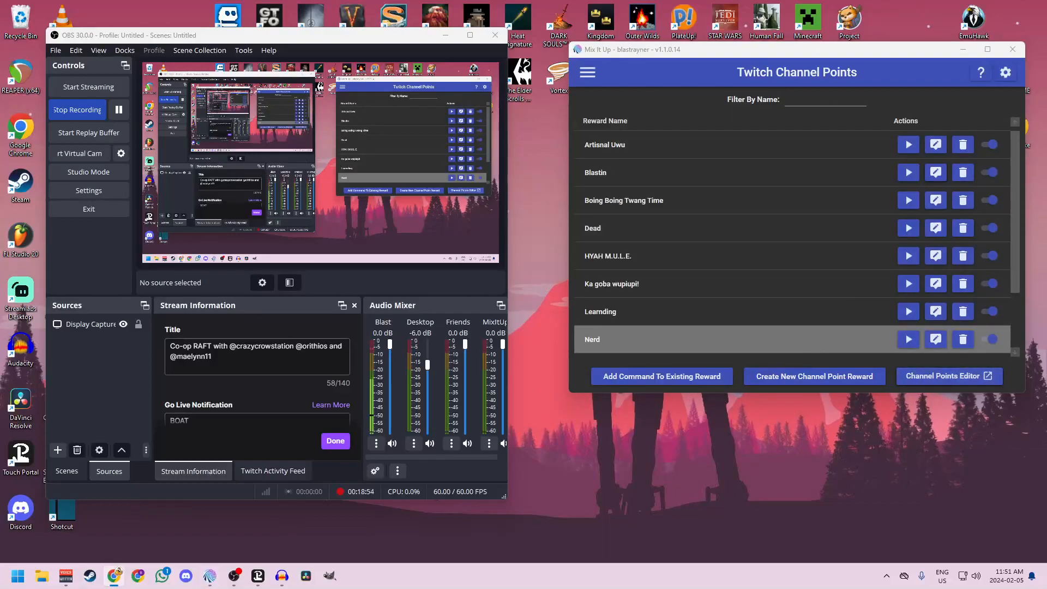
- Switch to the Twitch dashboard in Chrome, open Manage Rewards & Challenges and locate the Artisnal Uwu custom reward
left_click_drag(0, 115, 334, 110)
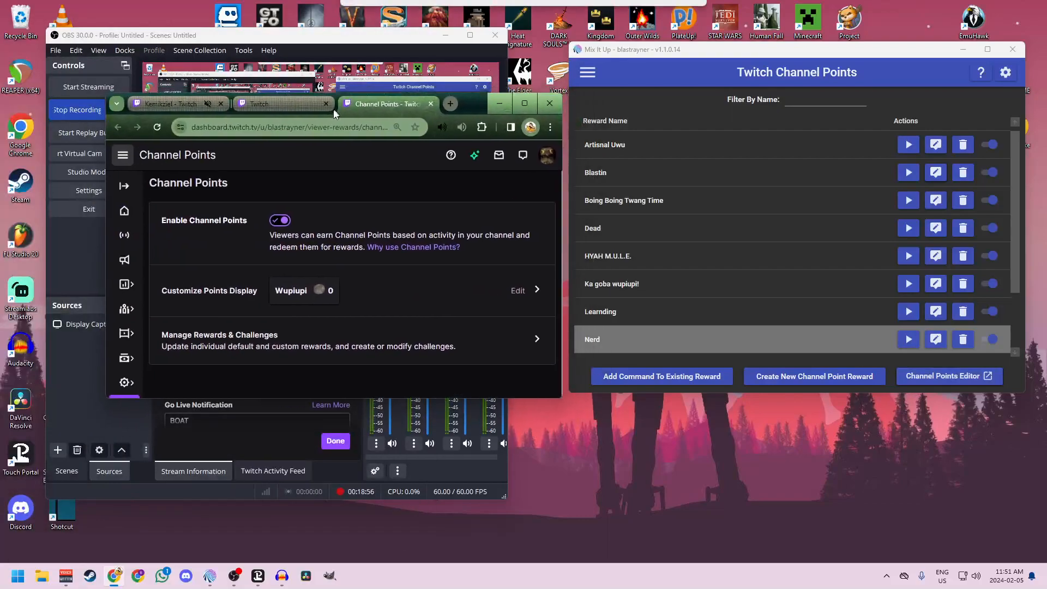
left_click(338, 341)
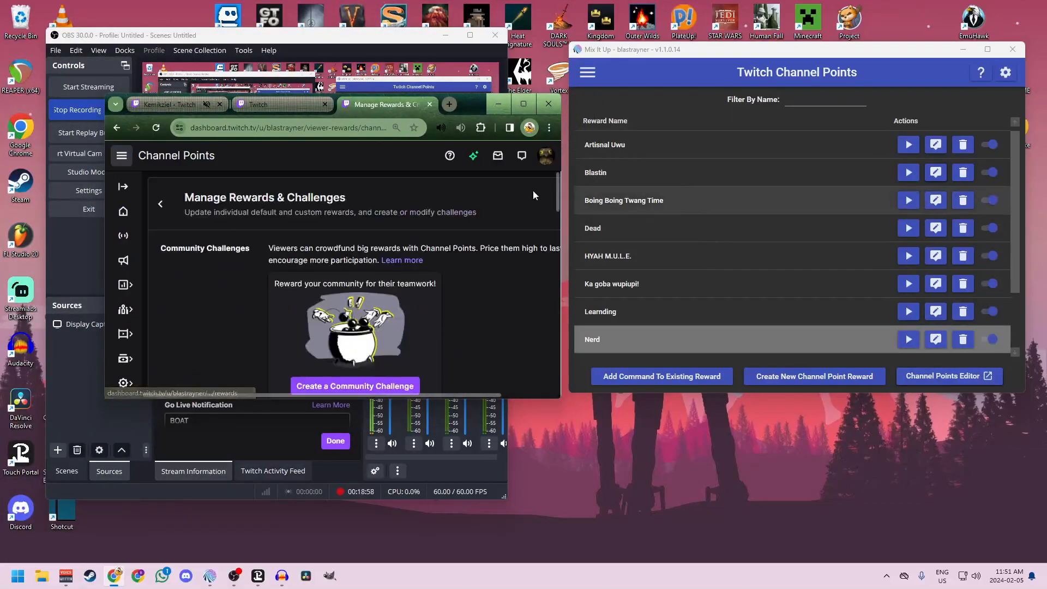
scroll(215, 254, "down", 1)
scroll(215, 254, "down", 4)
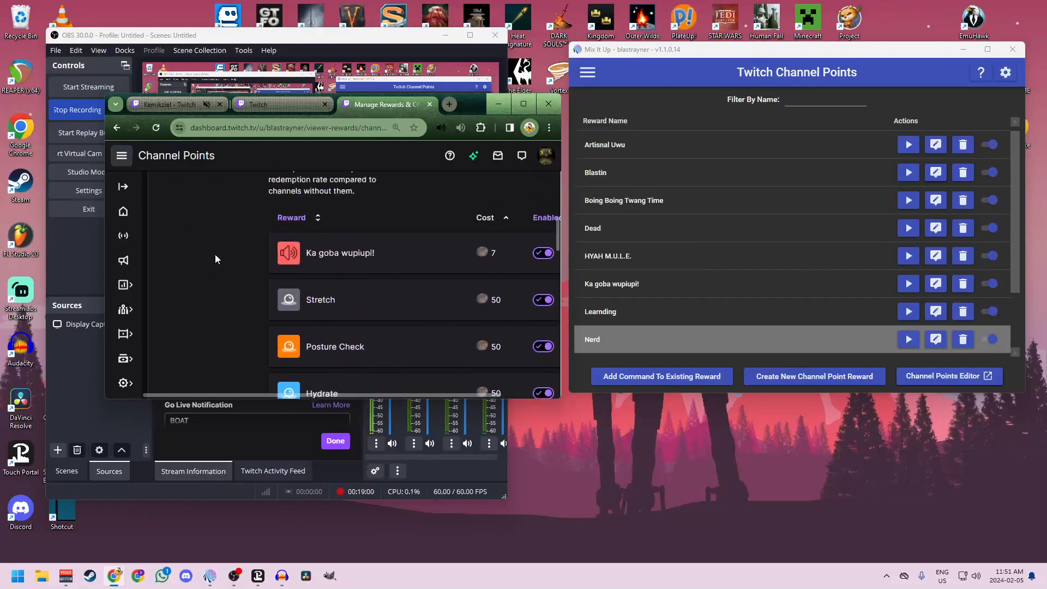
scroll(221, 253, "down", 3)
scroll(220, 253, "down", 7)
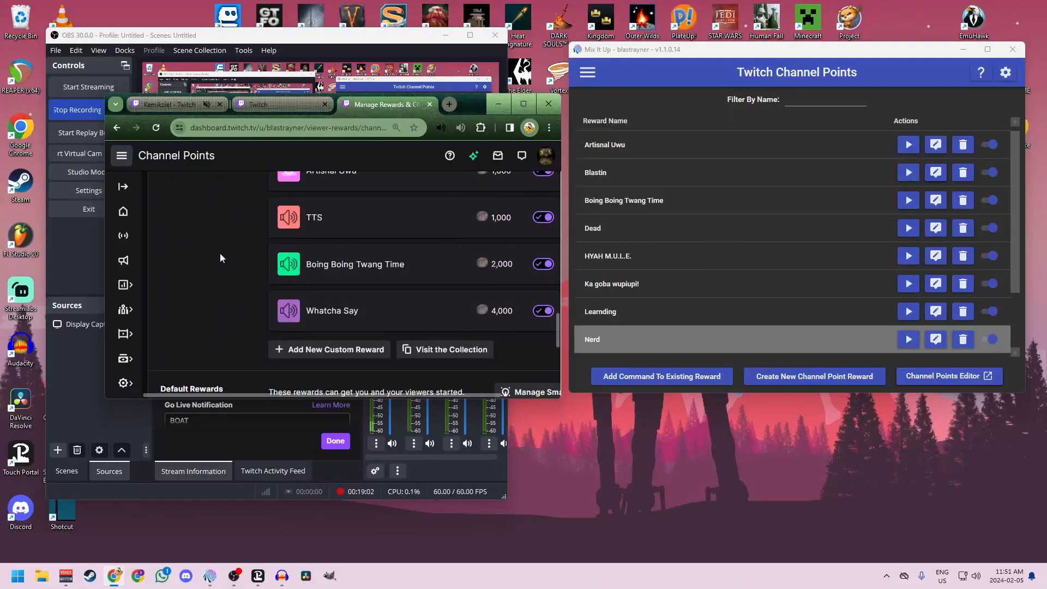
scroll(220, 253, "up", 1)
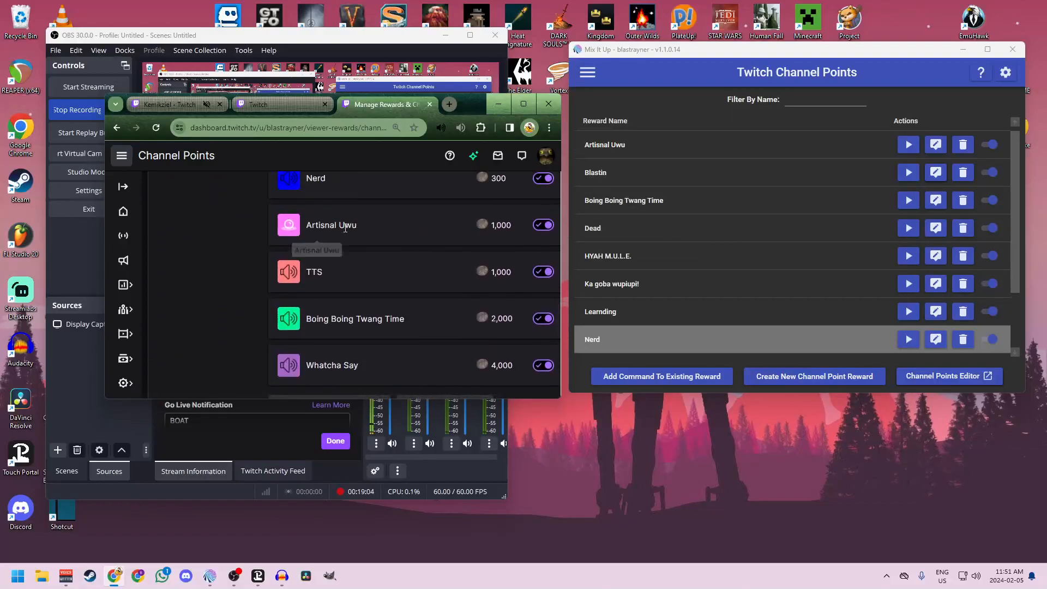
left_click(525, 105)
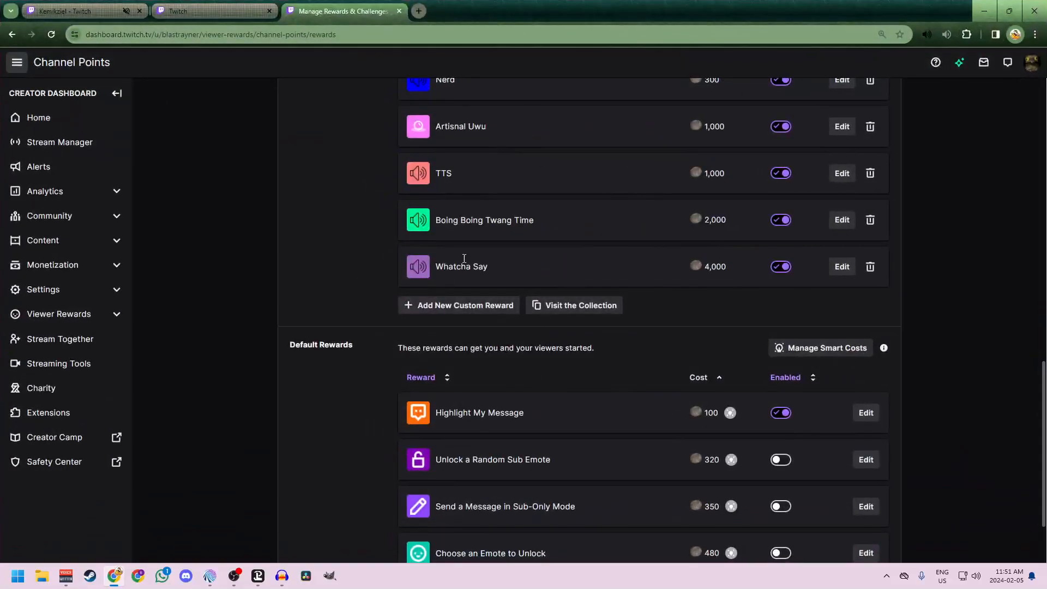
scroll(332, 264, "up", 1)
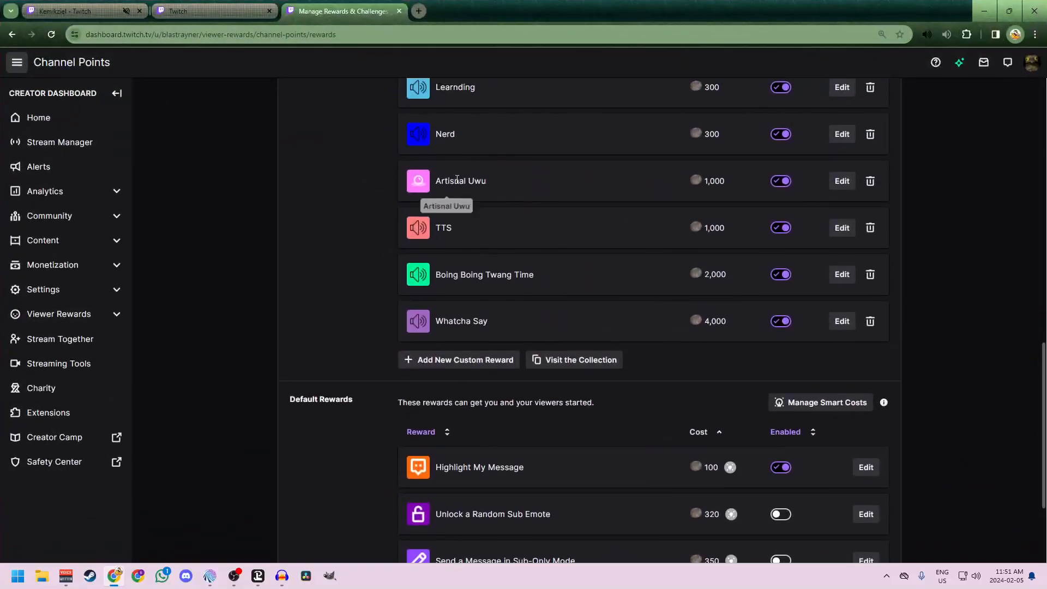
- Turn off Cooldown & Limits for the Artisnal Uwu custom reward and save it
left_click(842, 182)
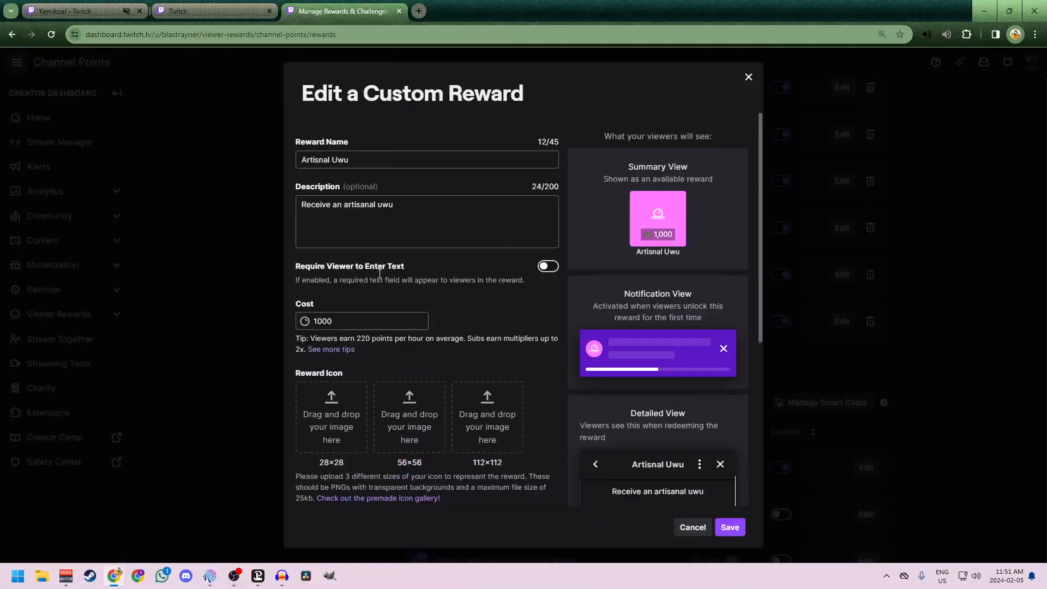
scroll(547, 303, "down", 3)
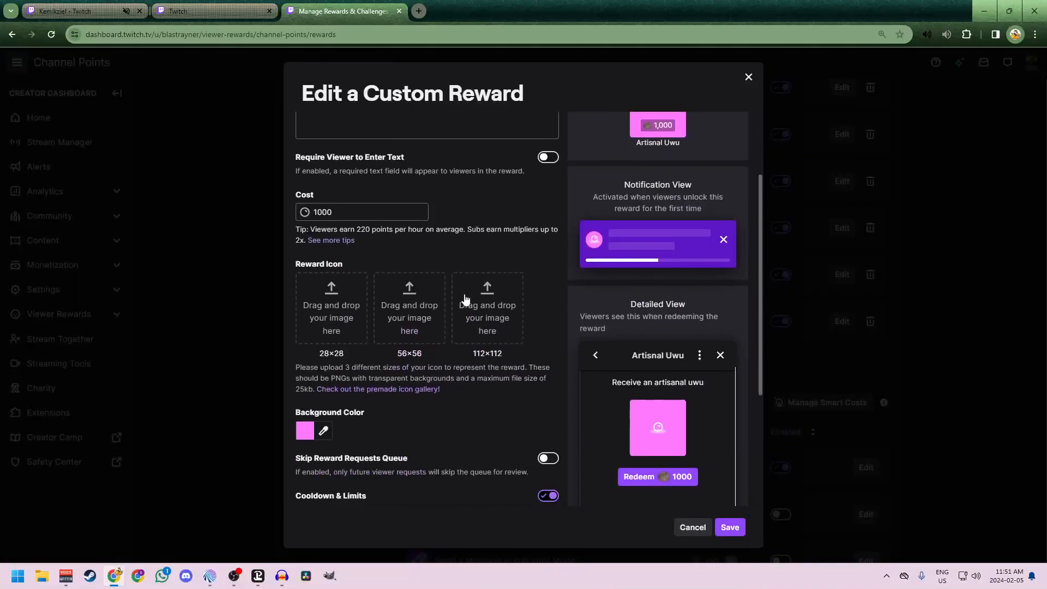
scroll(300, 306, "down", 2)
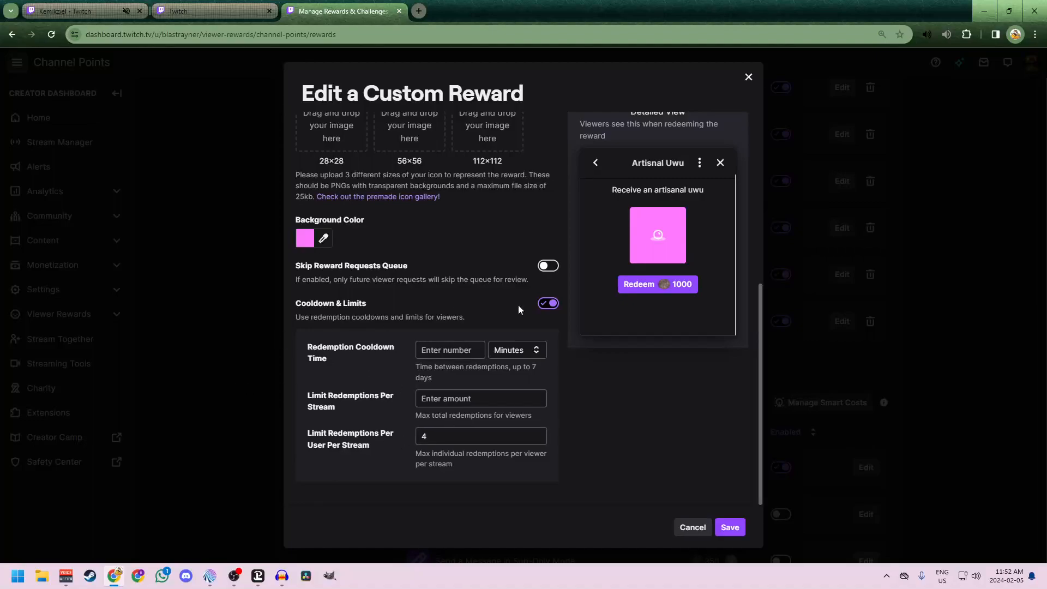
left_click(542, 310)
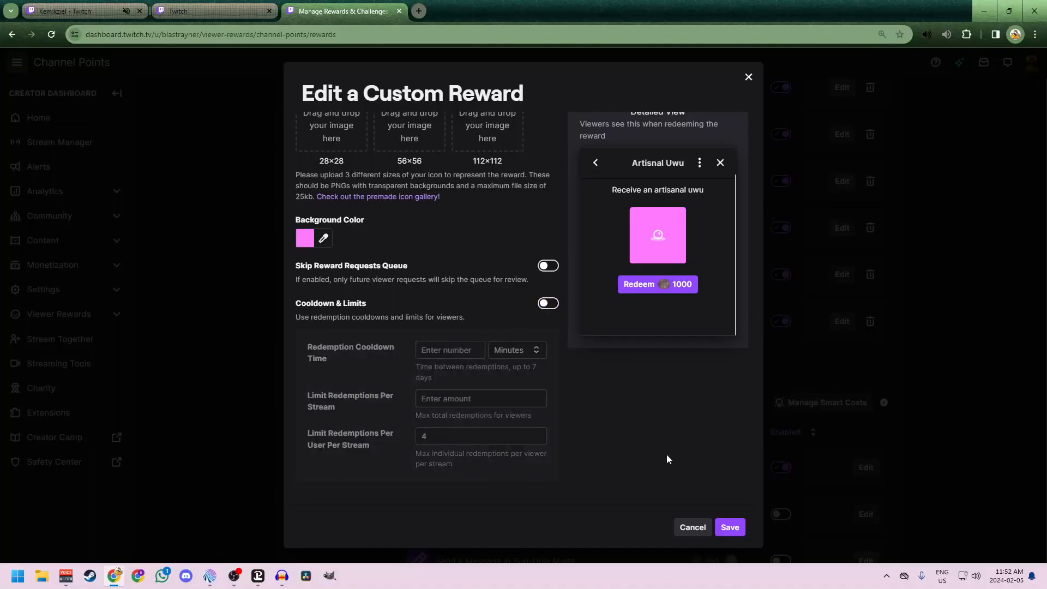
left_click(730, 528)
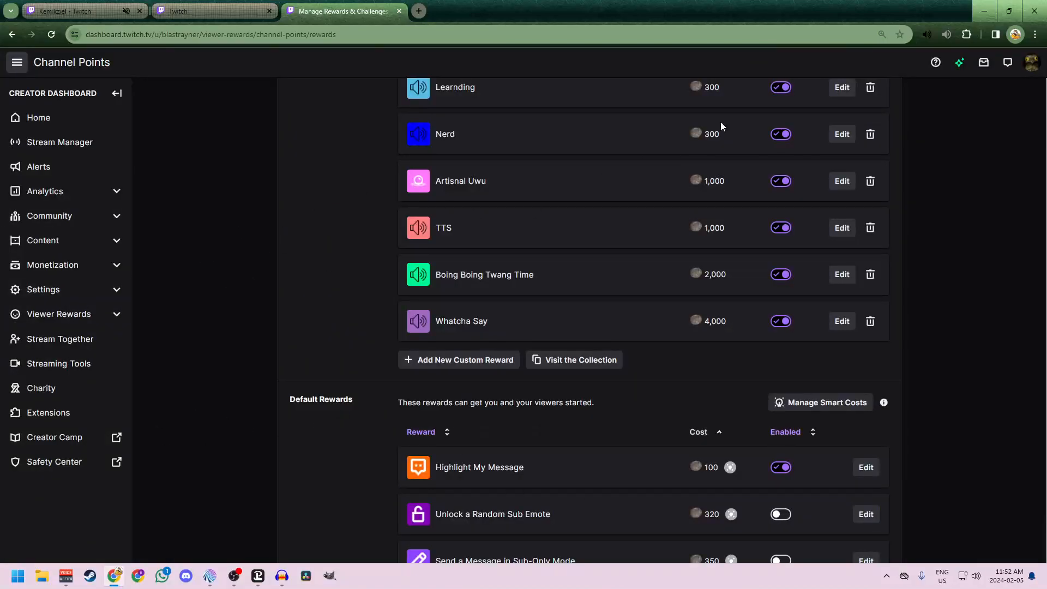
- Go to the Stream Manager, open the channel's rewards list in My Chat and place the reduced browser window beside OBS
left_click(196, 11)
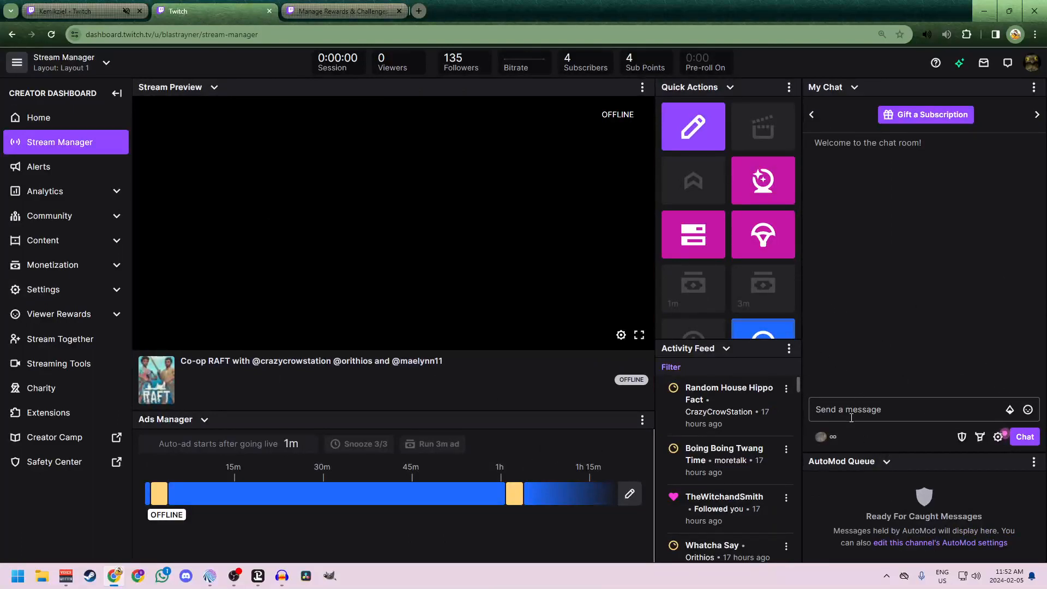
left_click(821, 437)
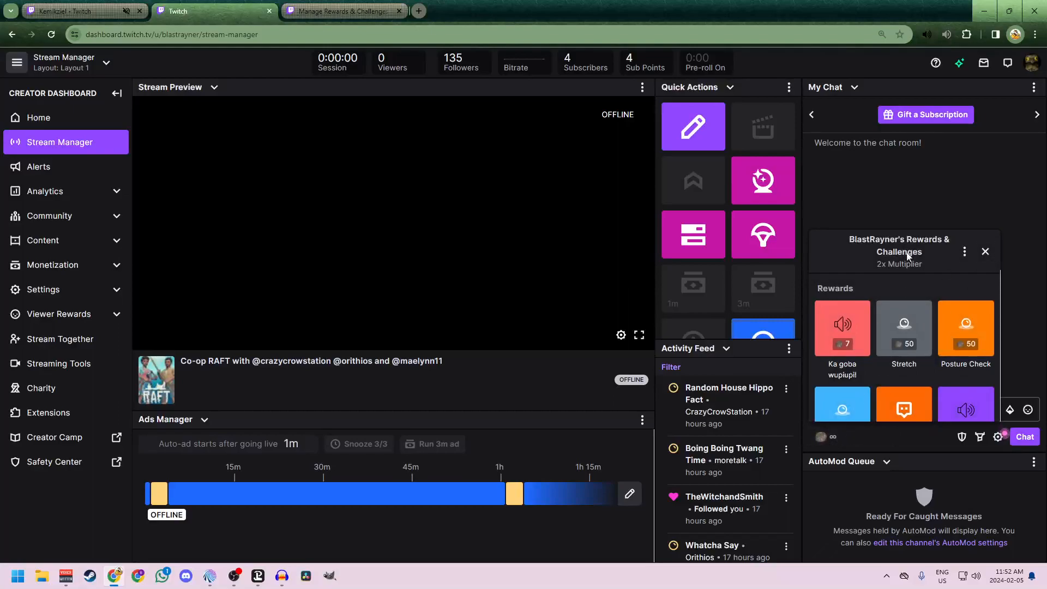
left_click(1009, 11)
left_click_drag(466, 103, 909, 235)
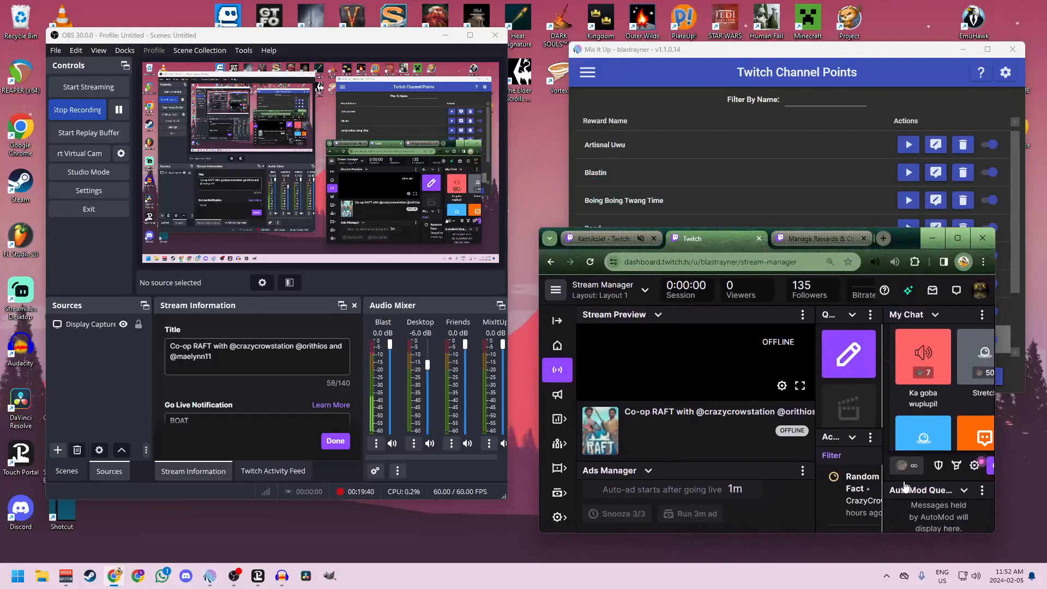
left_click(916, 467)
left_click(916, 468)
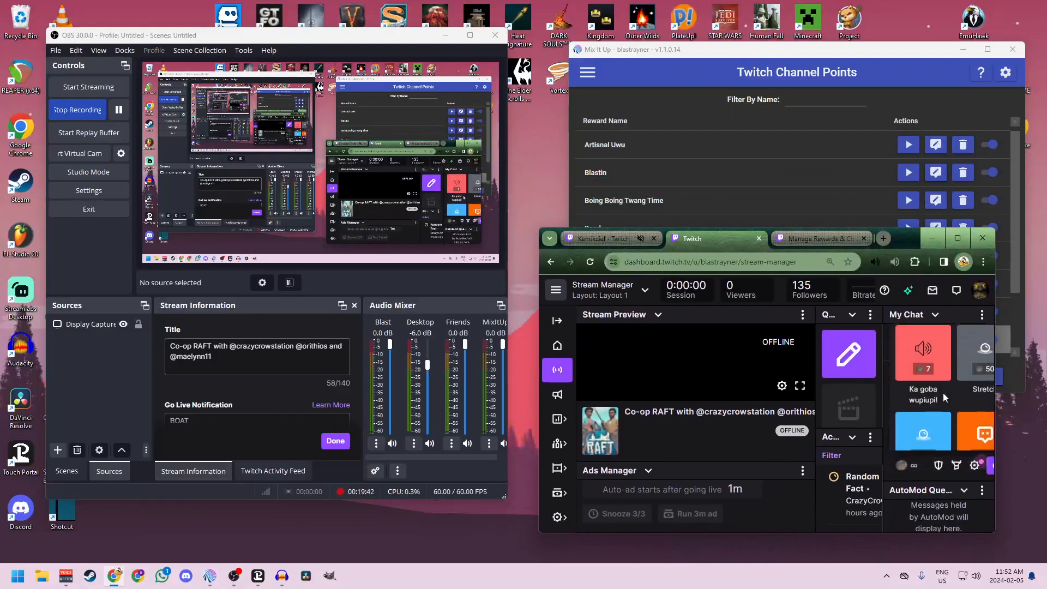
- Redeem the Artisnal Uwu reward from the channel's rewards list in My Chat to test it
scroll(944, 393, "down", 2)
left_click_drag(995, 420, 1038, 420)
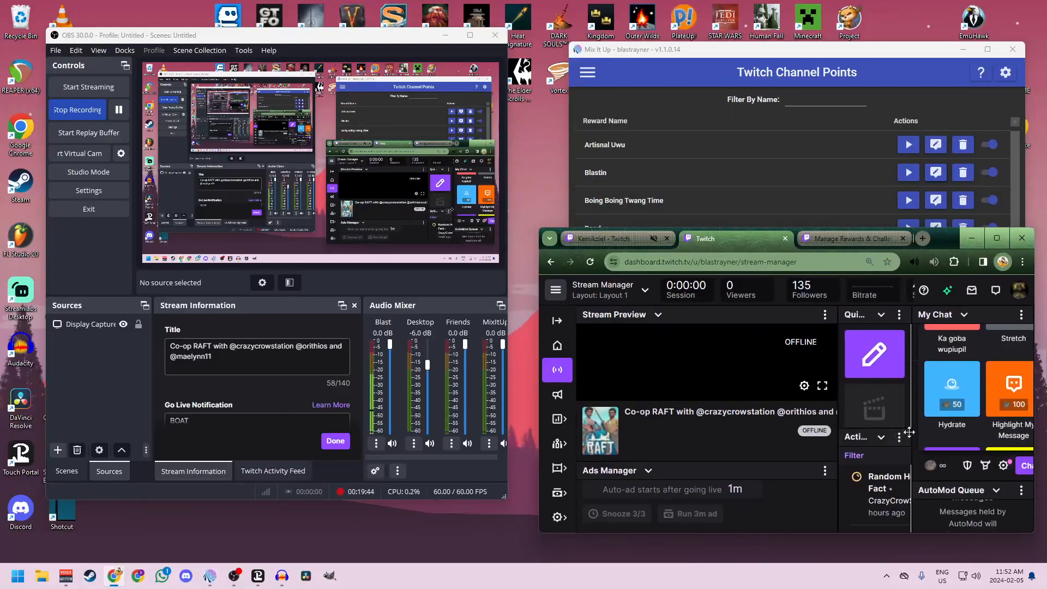
scroll(964, 408, "down", 5)
left_click(965, 409)
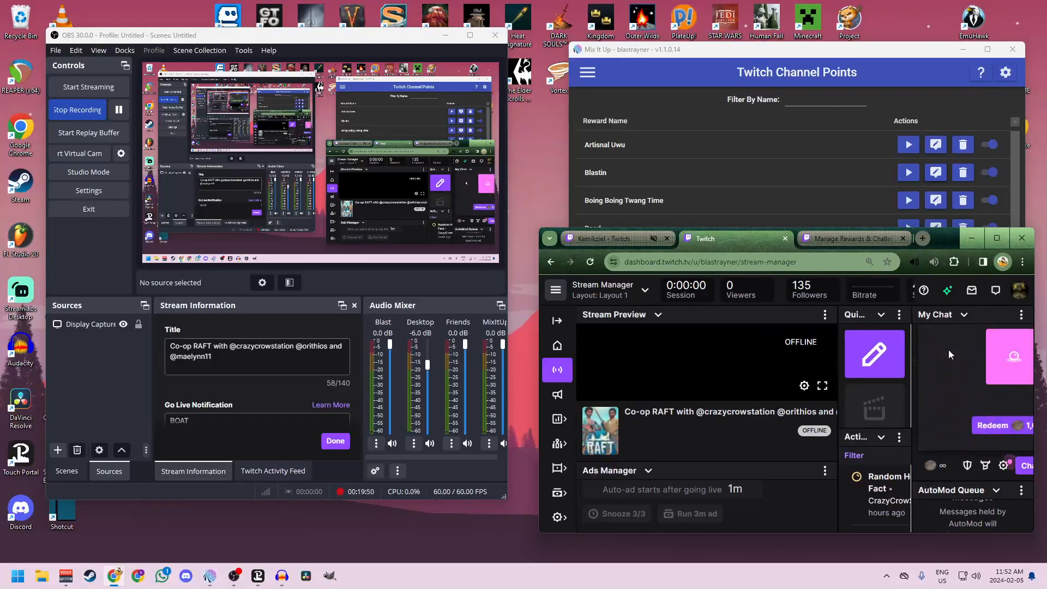
left_click(991, 425)
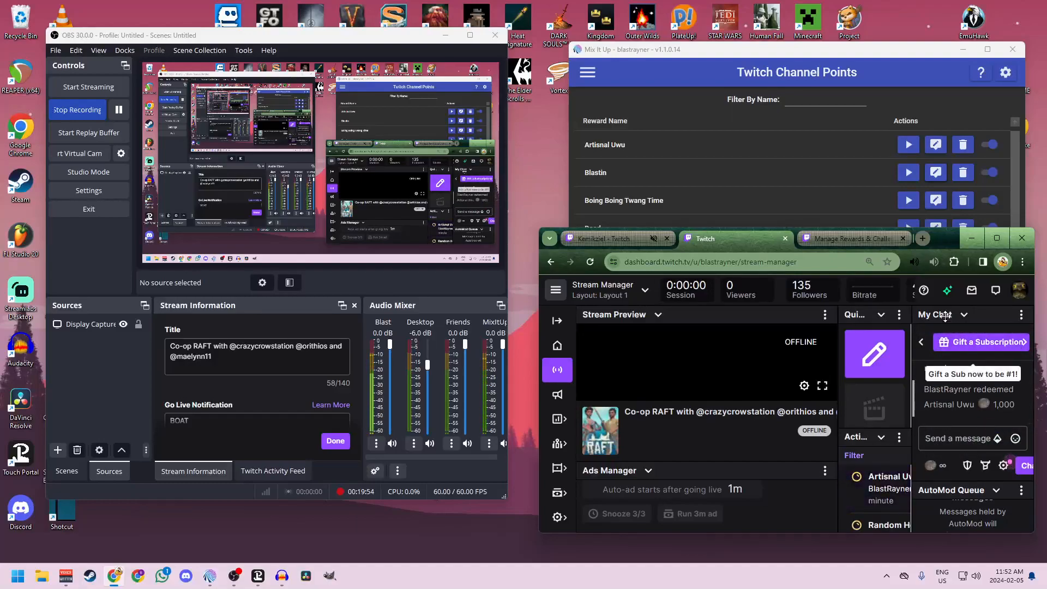
left_click_drag(949, 238, 662, 167)
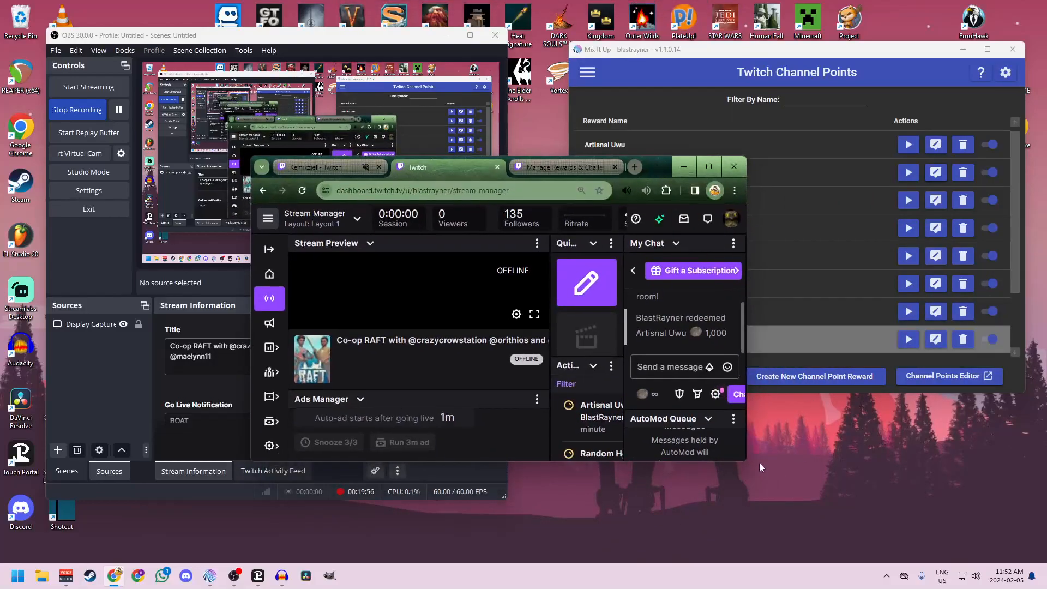
left_click_drag(747, 461, 963, 509)
left_click(829, 433)
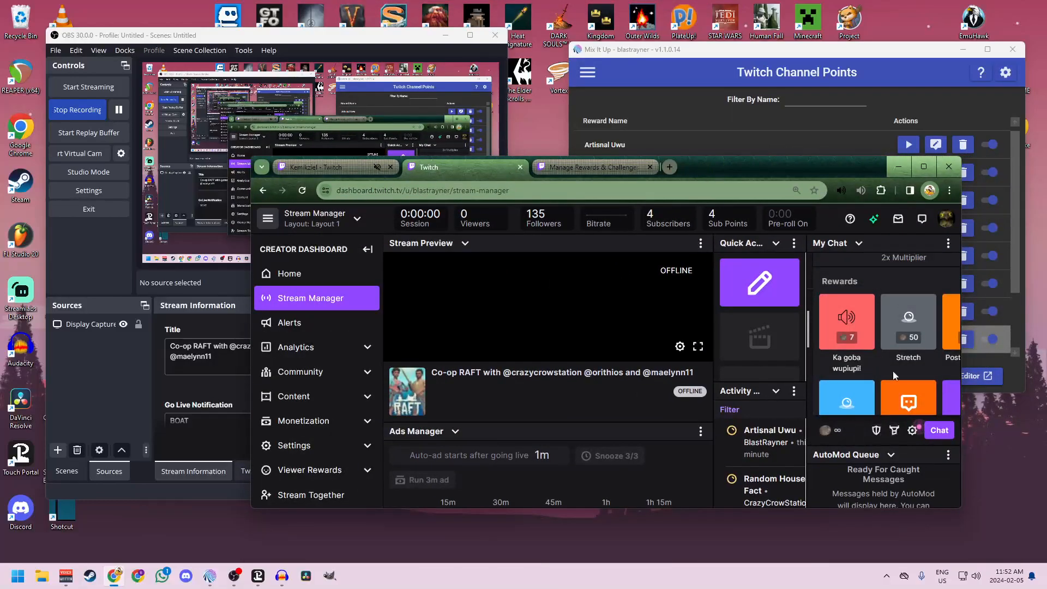
- Pop out My Chat from the Stream Manager into its own window and minimize the main browser window
left_click(923, 167)
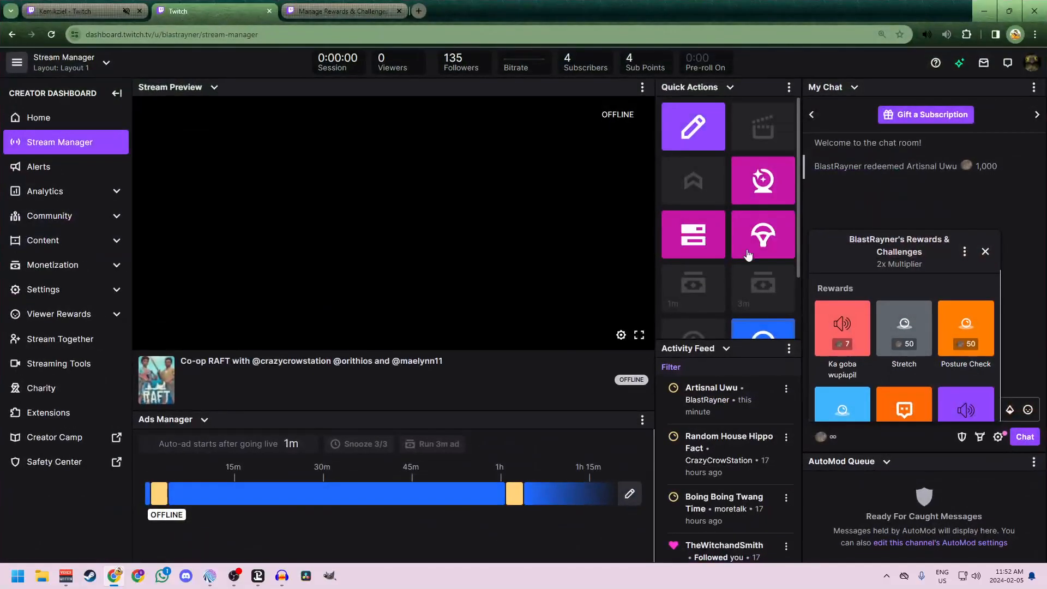
left_click(1034, 87)
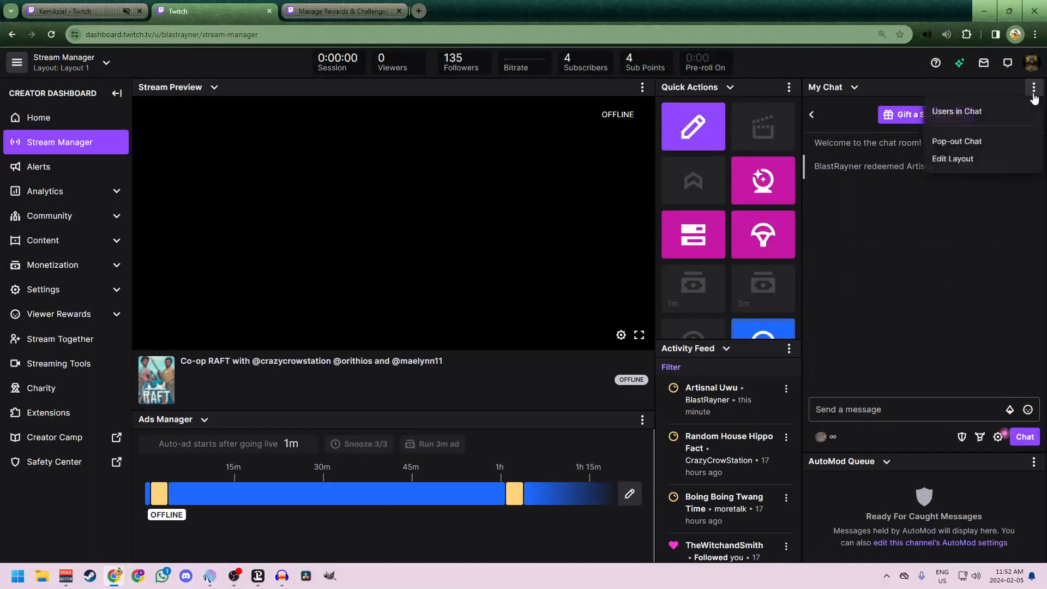
left_click(965, 144)
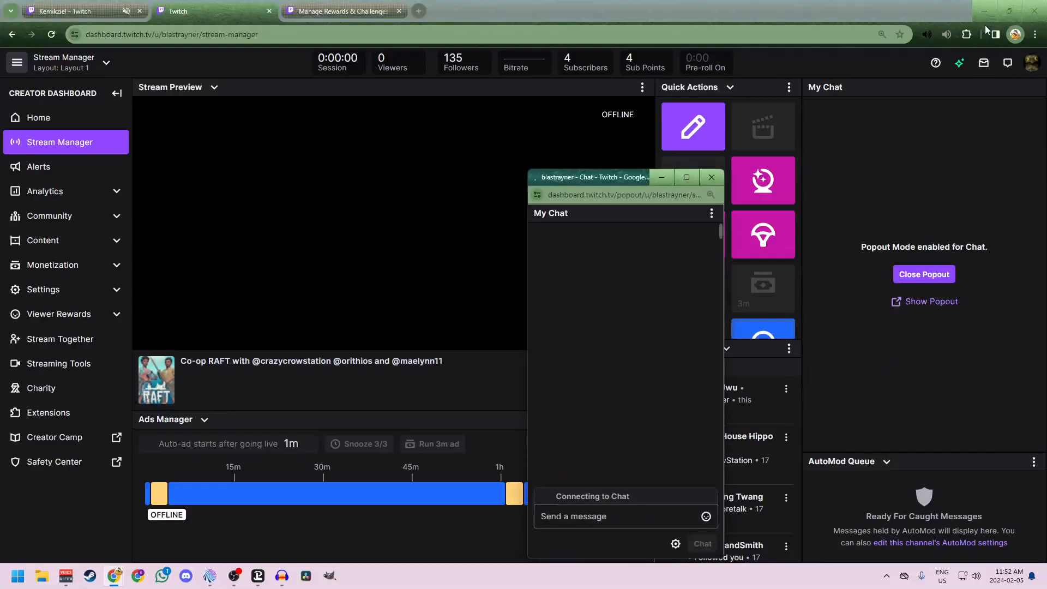
left_click(985, 11)
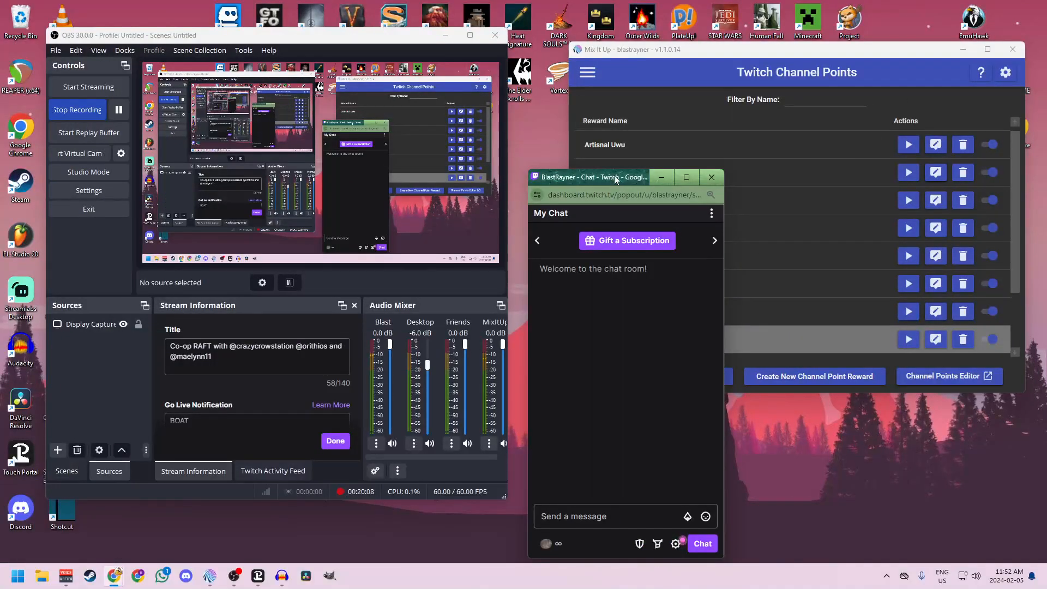
- Move and widen the pop-out chat window over OBS and Mix It Up, and open its channel rewards list
left_click_drag(614, 176, 536, 46)
left_click_drag(648, 179, 836, 185)
left_click(468, 412)
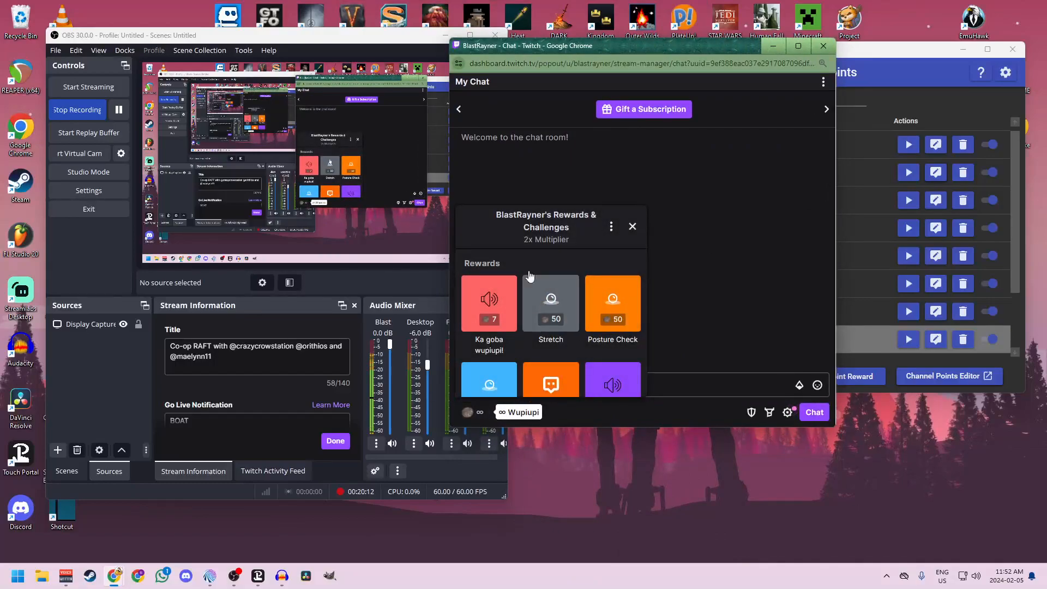
- Redeem the Random House Hippo Fact reward from the channel's rewards list in the pop-out chat
scroll(576, 335, "down", 2)
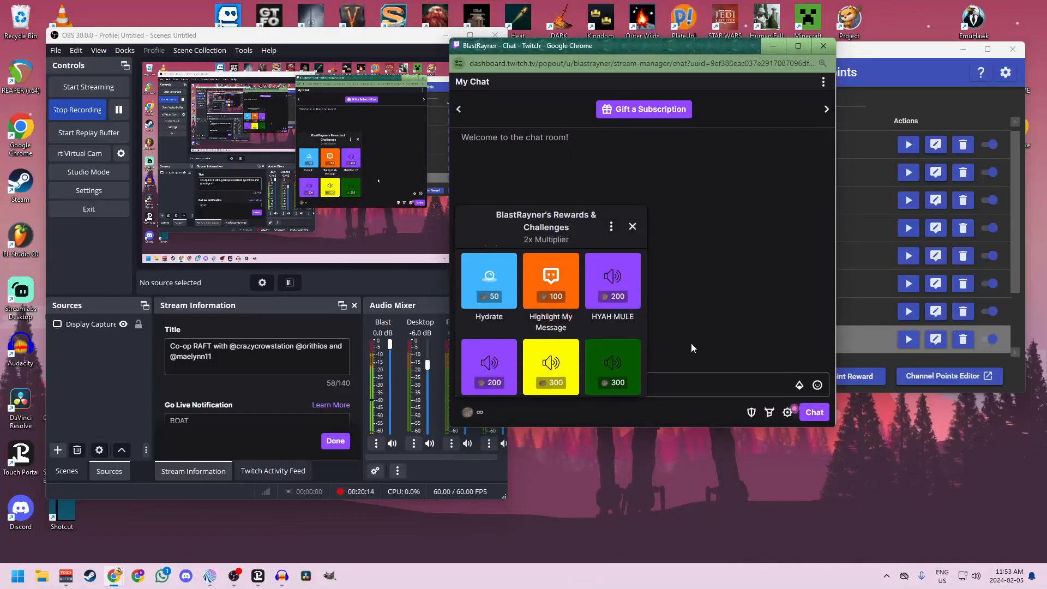
scroll(545, 343, "down", 2)
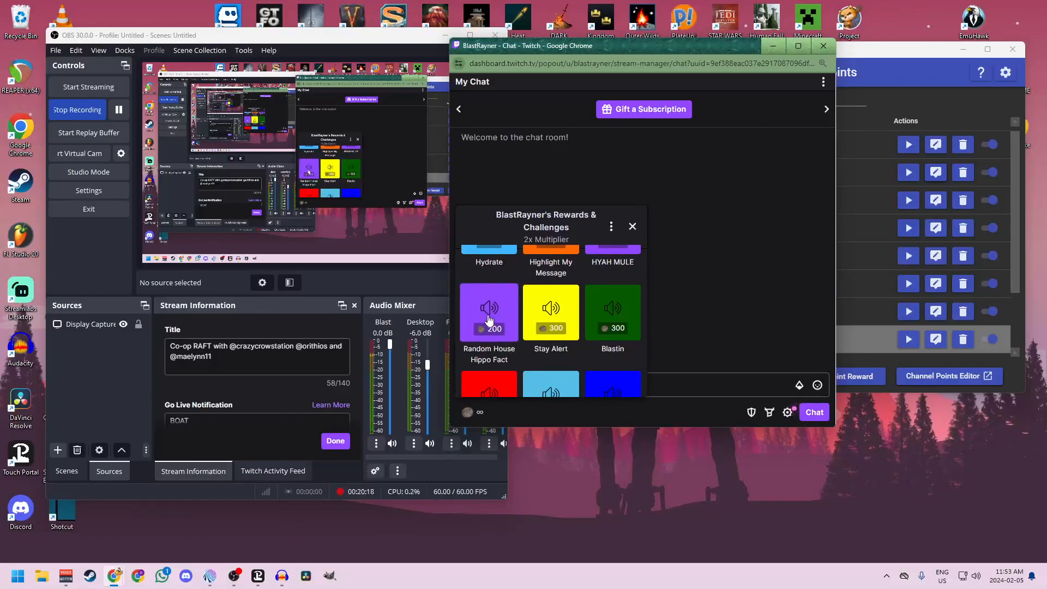
left_click(489, 320)
left_click(540, 372)
left_click(472, 414)
left_click(554, 313)
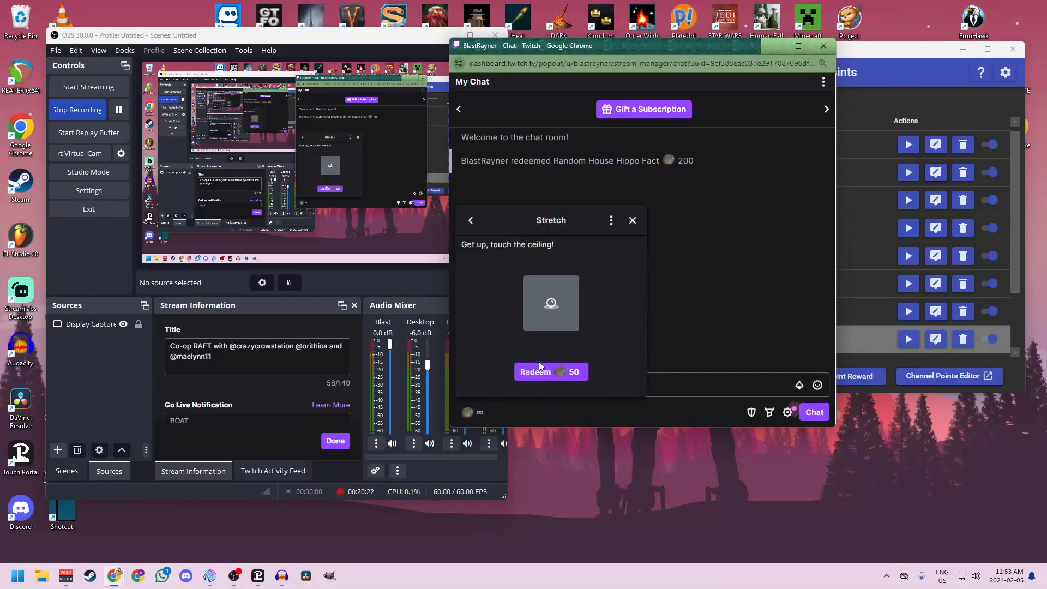
left_click(633, 220)
- Redeem the Ka goba wupiupi! reward from the channel's rewards list
left_click(468, 412)
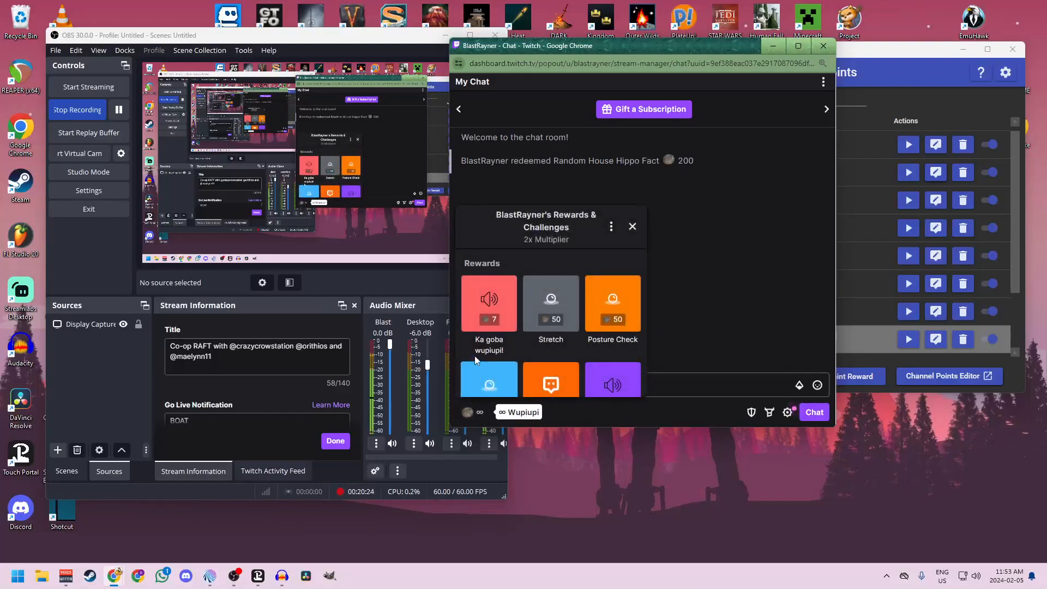
left_click(490, 311)
left_click(541, 372)
left_click(481, 417)
left_click(556, 379)
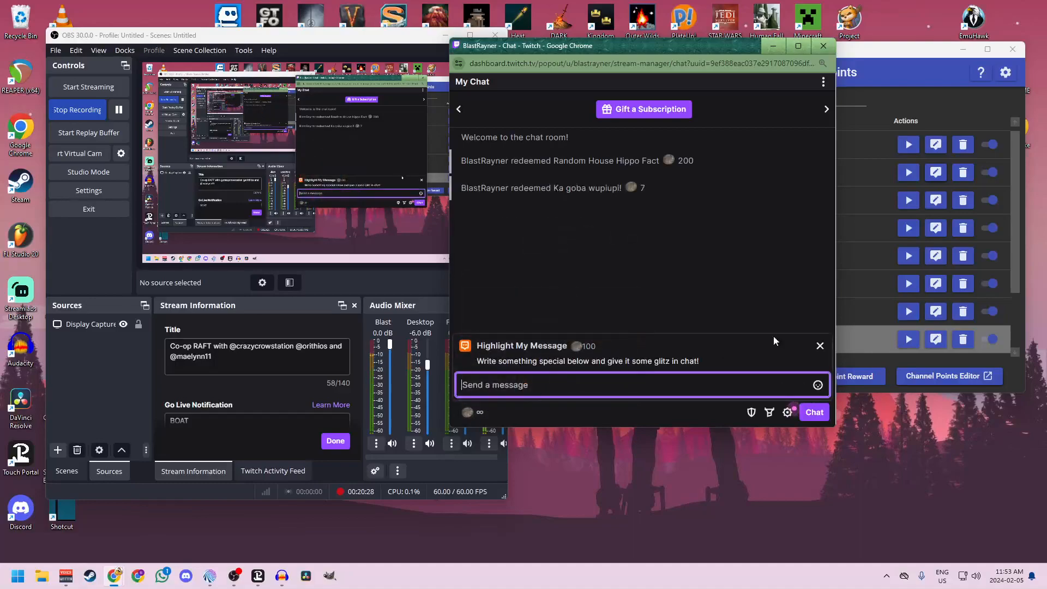
left_click(821, 346)
- Redeem the Random House Hippo Fact reward two more times from the channel's rewards list
left_click(480, 414)
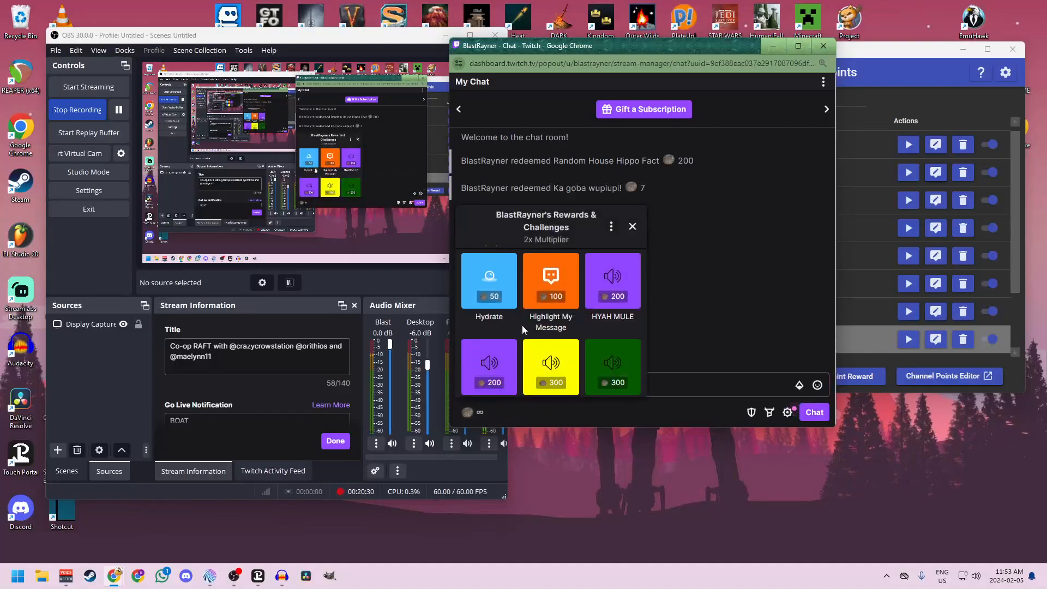
scroll(573, 331, "down", 4)
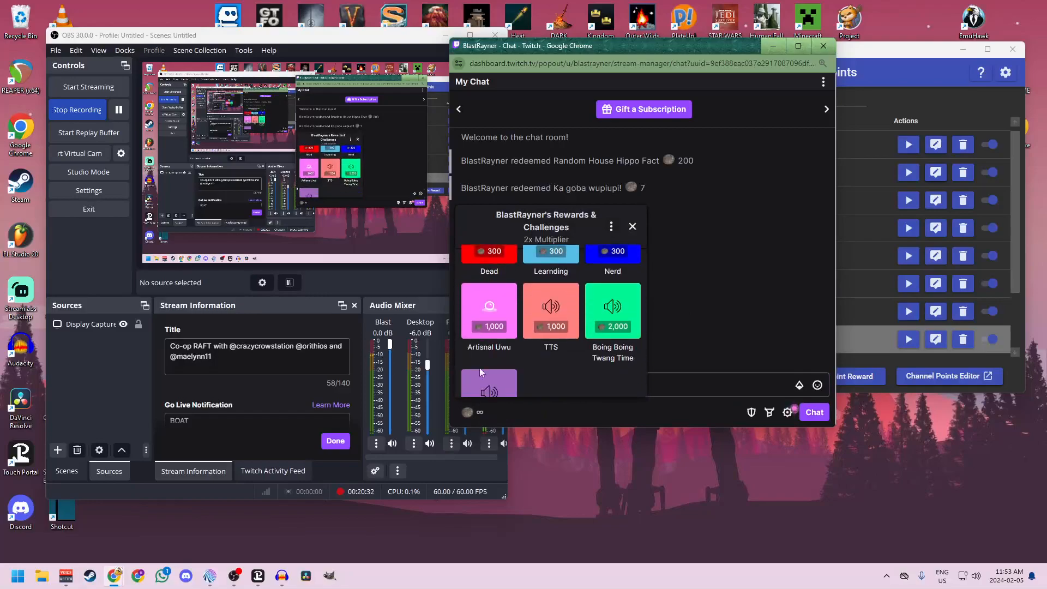
scroll(557, 365, "up", 2)
scroll(559, 358, "down", 2)
scroll(571, 352, "up", 2)
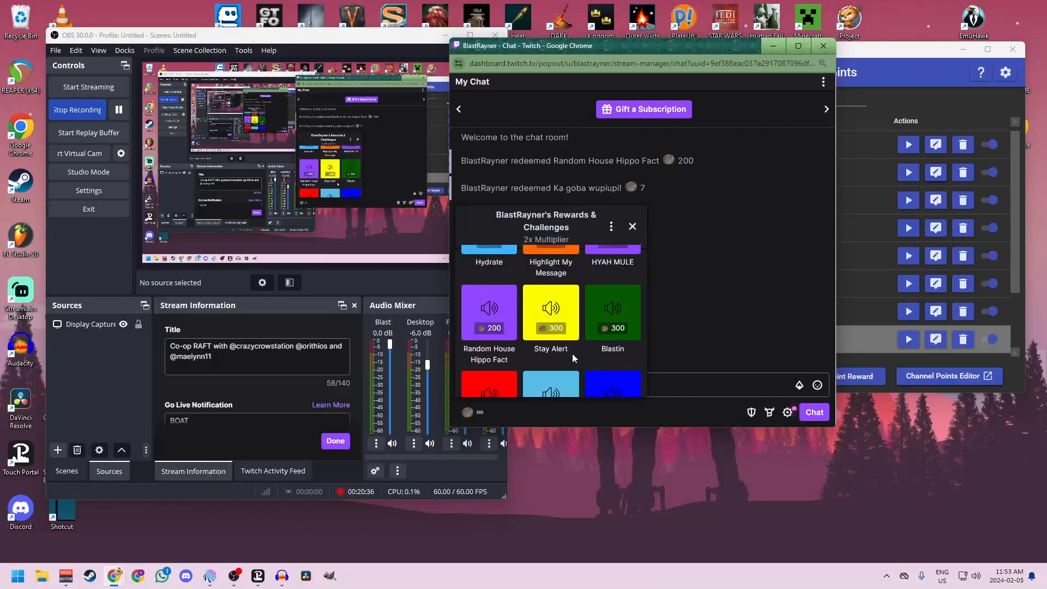
left_click(489, 312)
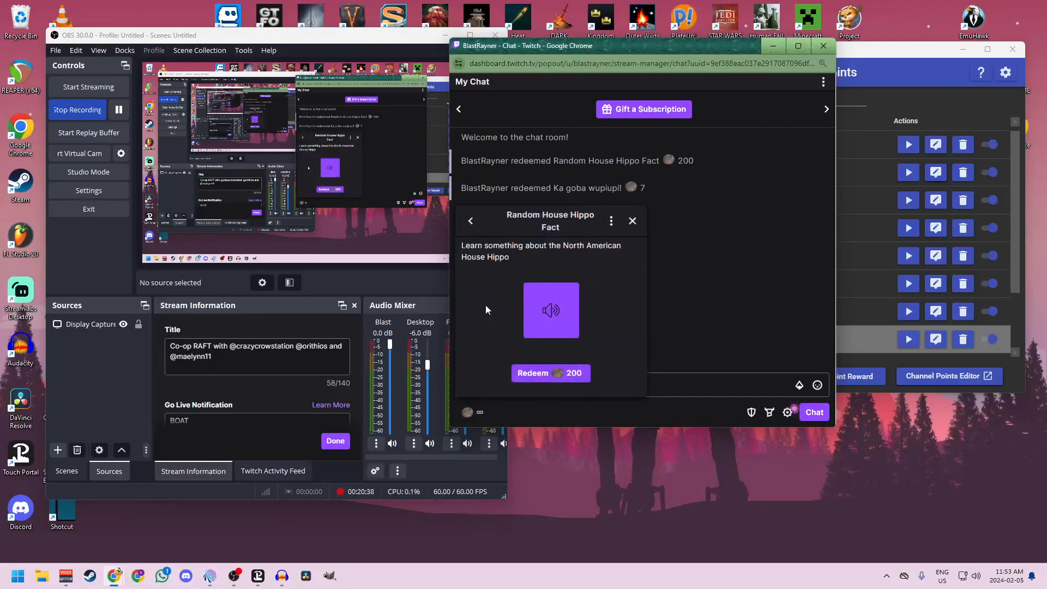
left_click(552, 373)
left_click(483, 412)
scroll(483, 382, "down", 3)
left_click(484, 372)
left_click(532, 374)
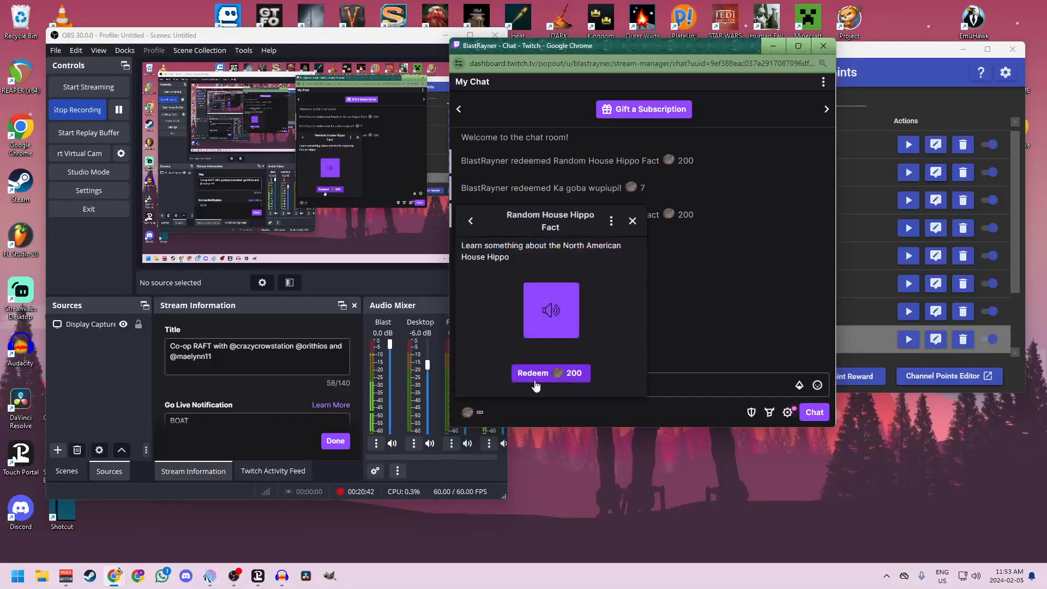
left_click(481, 412)
scroll(507, 330, "down", 2)
scroll(508, 330, "down", 2)
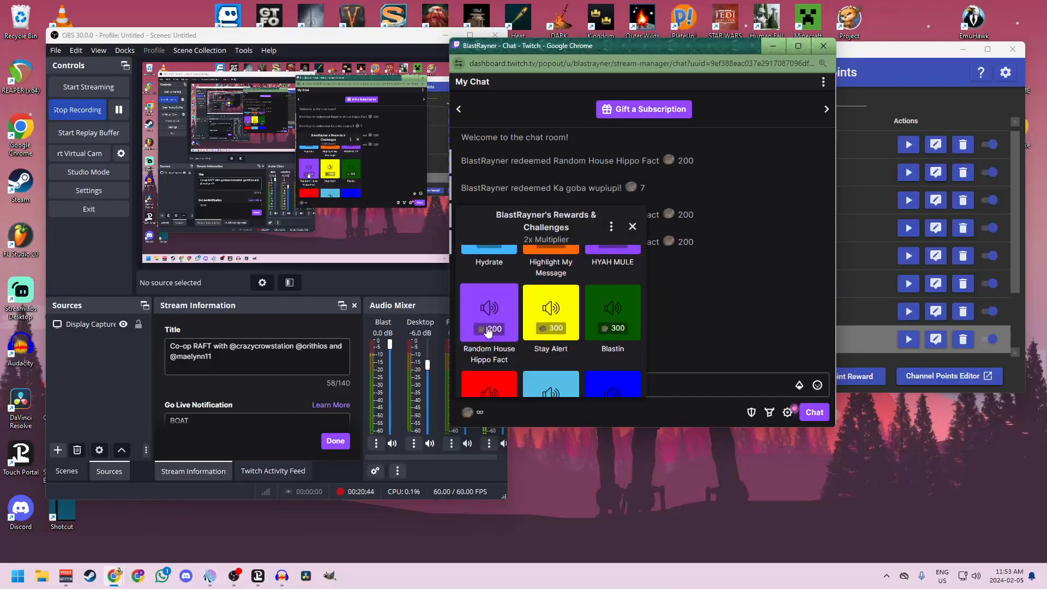
left_click(502, 322)
left_click(473, 413)
- Redeem the Artisnal Uwu reward from the channel's rewards list
left_click(473, 413)
scroll(510, 326, "down", 5)
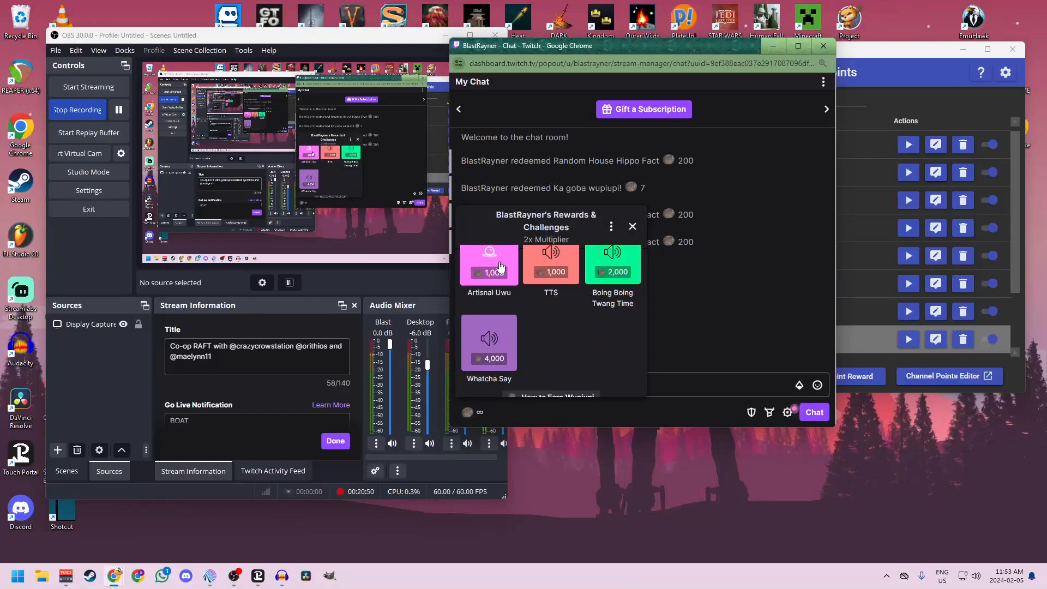
left_click(500, 265)
left_click(524, 372)
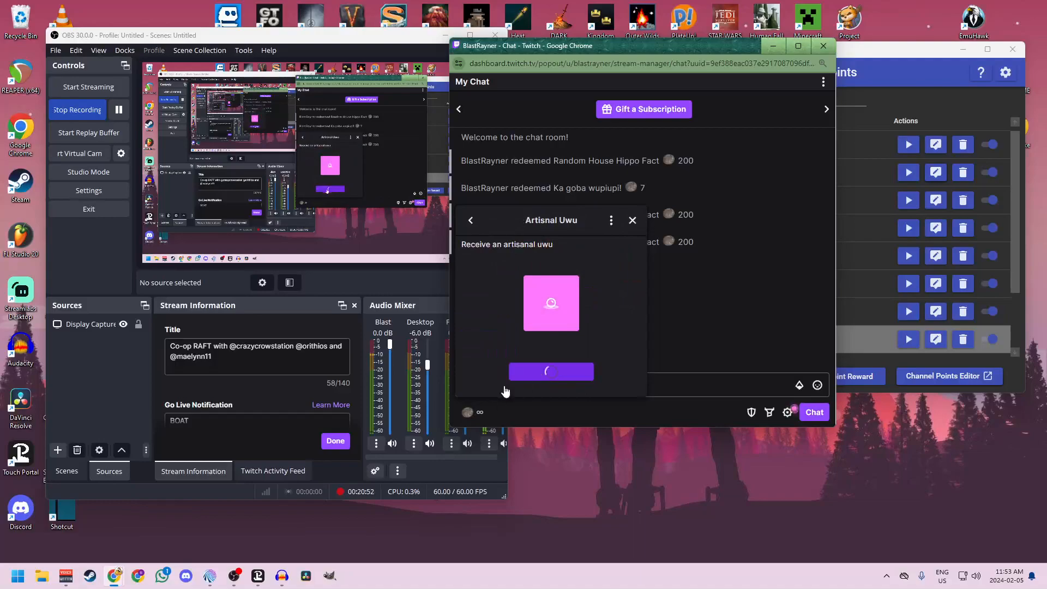
- Redeem the Stay Alert reward from the channel's rewards list
left_click(469, 412)
scroll(488, 332, "down", 2)
scroll(489, 332, "down", 2)
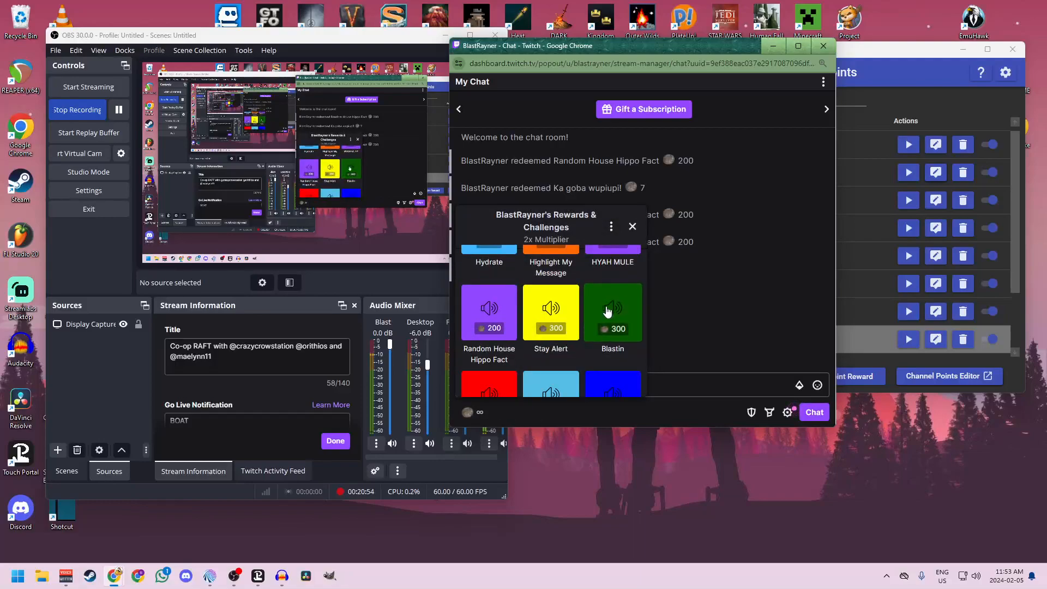
left_click(561, 307)
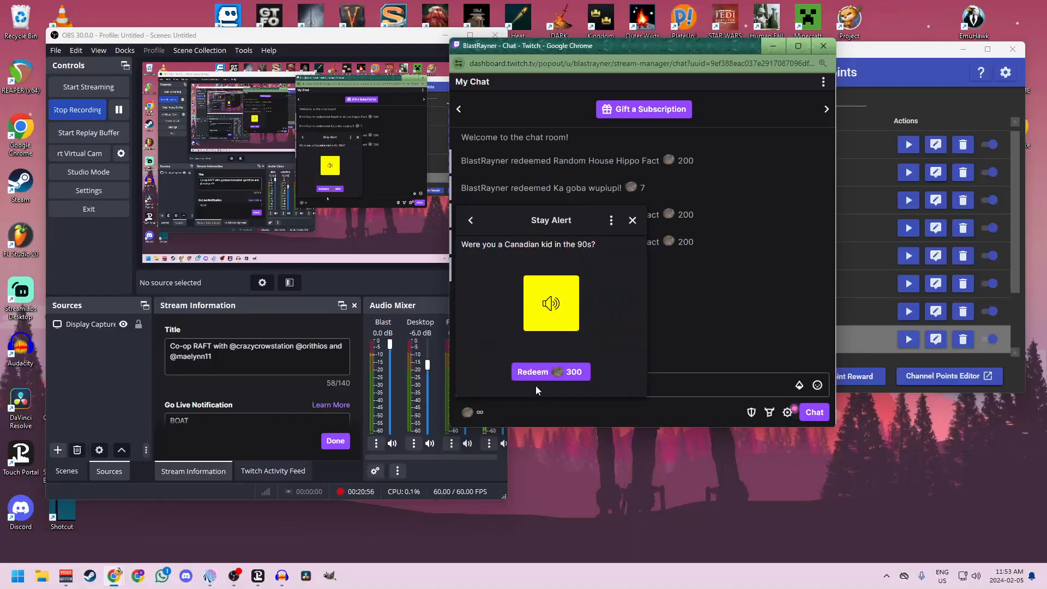
left_click(567, 372)
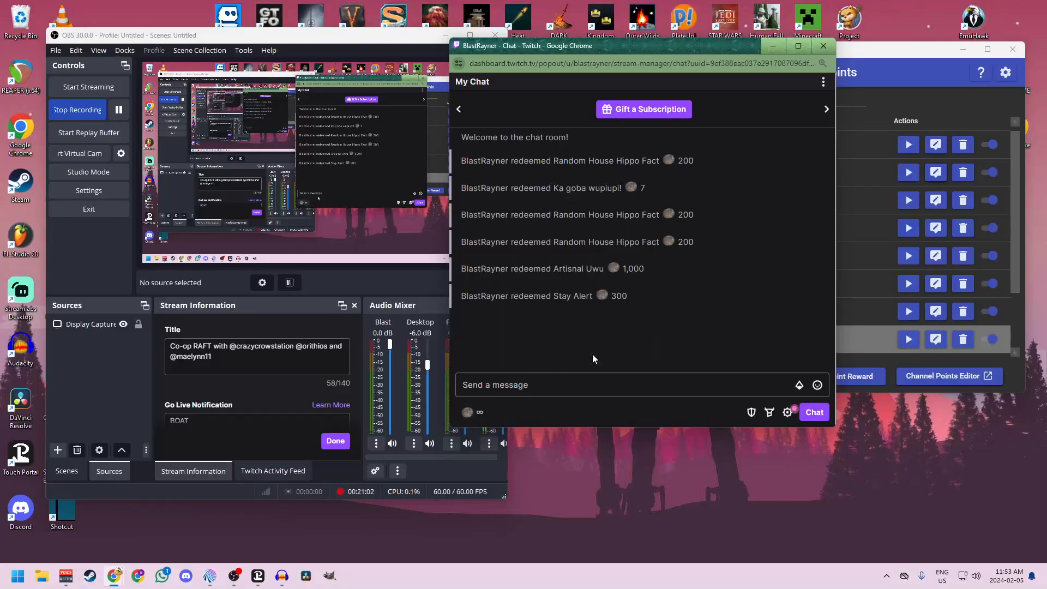
- Examine the rewards offered in the channel's rewards list, from Hydrate to Boing Boing Twang Time
left_click(467, 412)
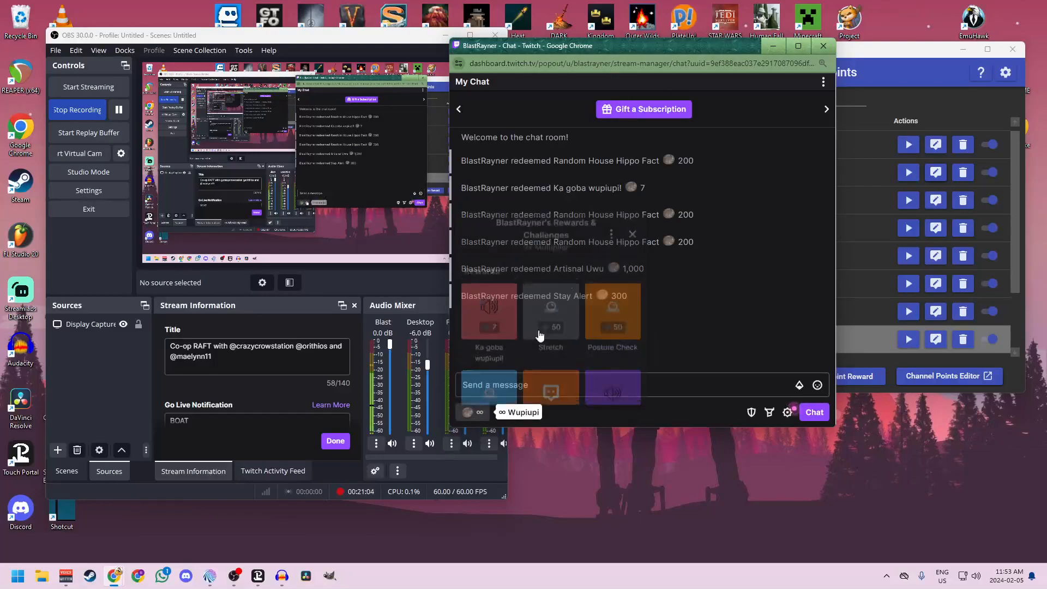
scroll(631, 317, "down", 2)
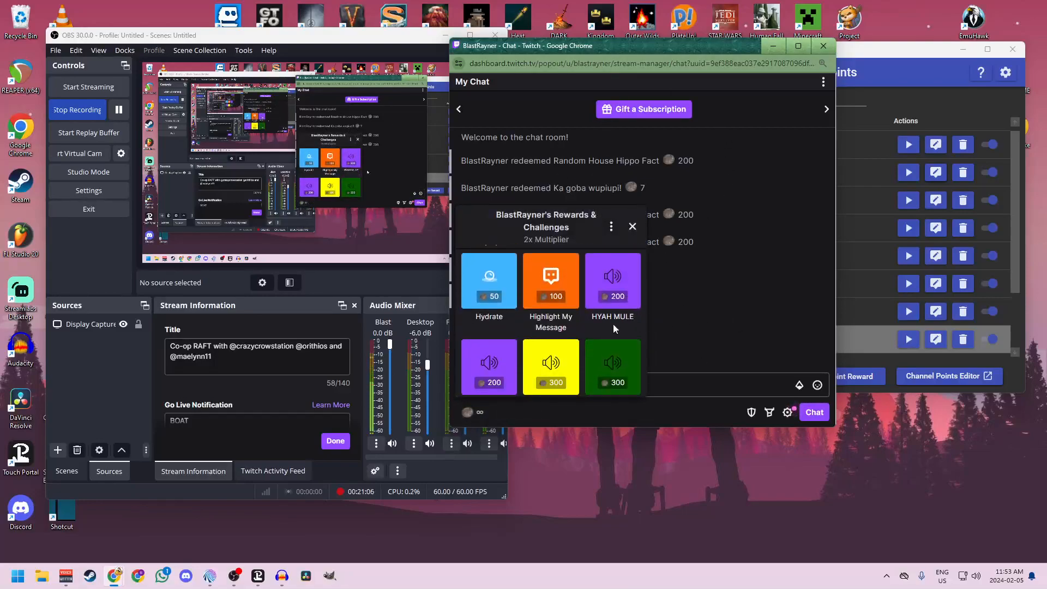
scroll(633, 321, "down", 3)
scroll(622, 262, "up", 1)
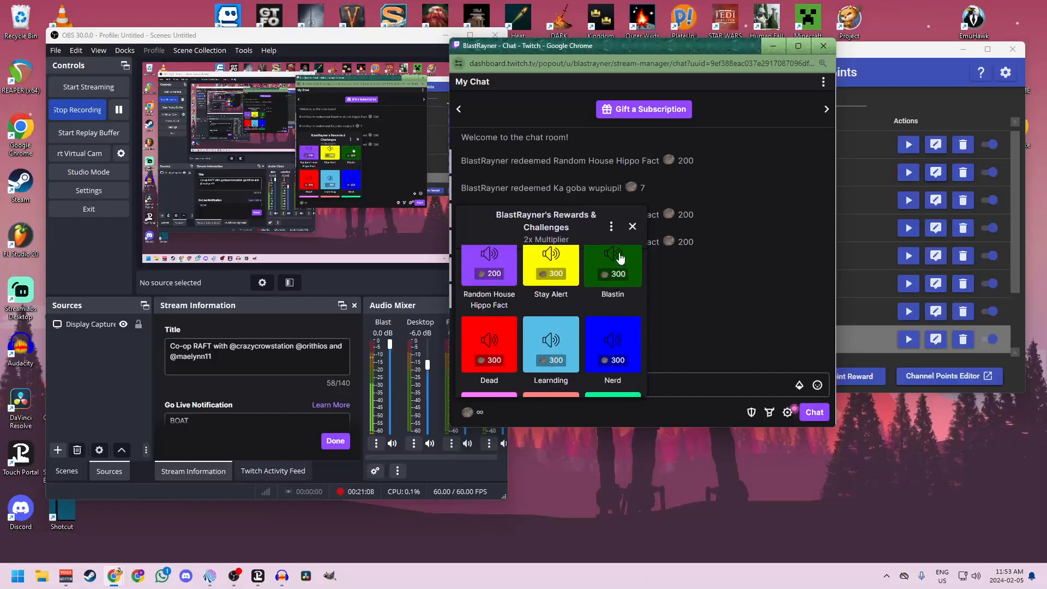
scroll(500, 313, "down", 2)
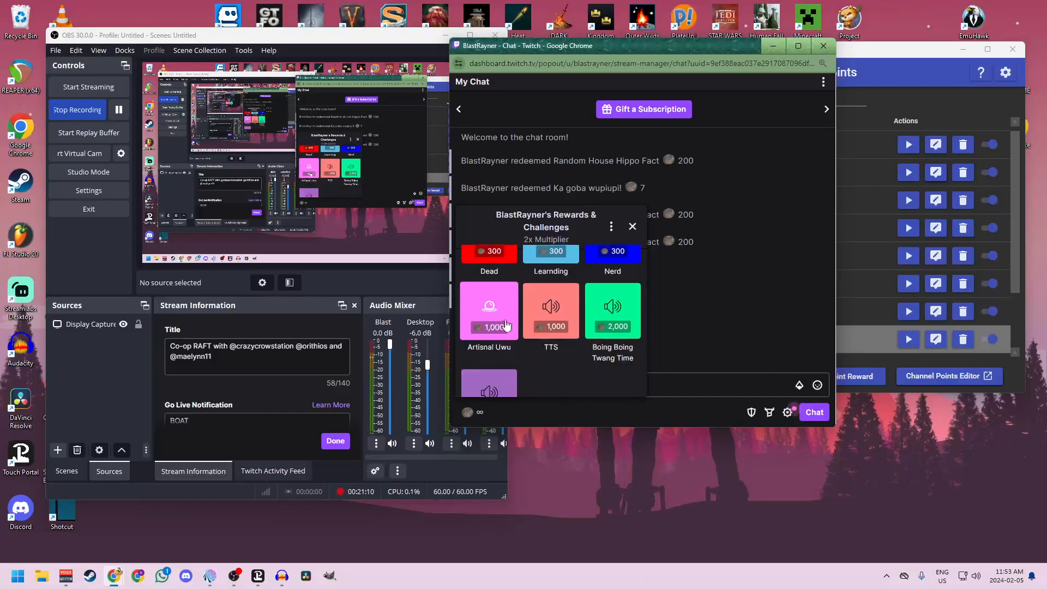
scroll(499, 326, "up", 5)
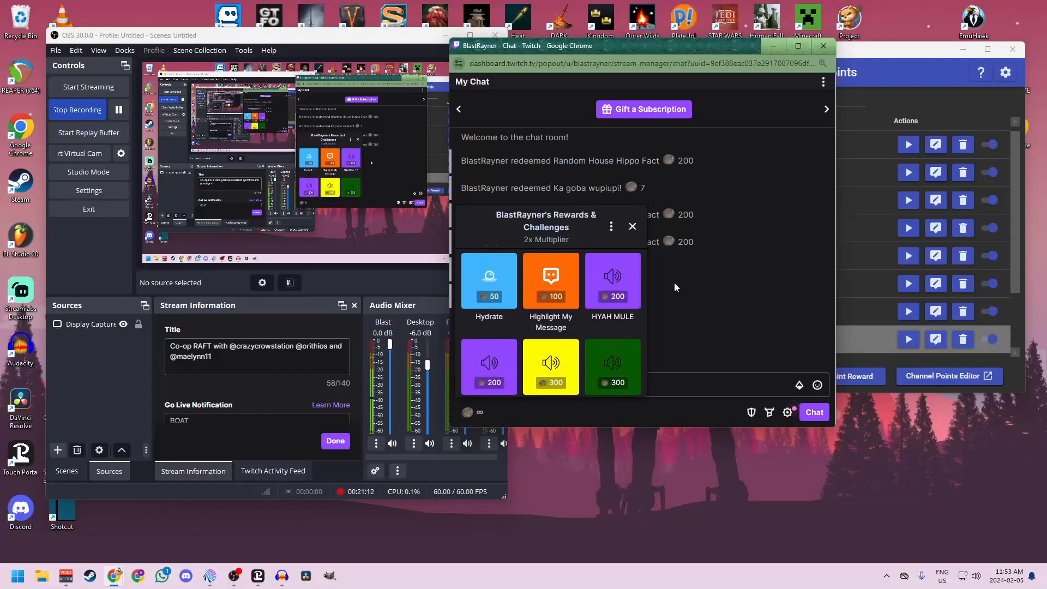
scroll(573, 305, "down", 4)
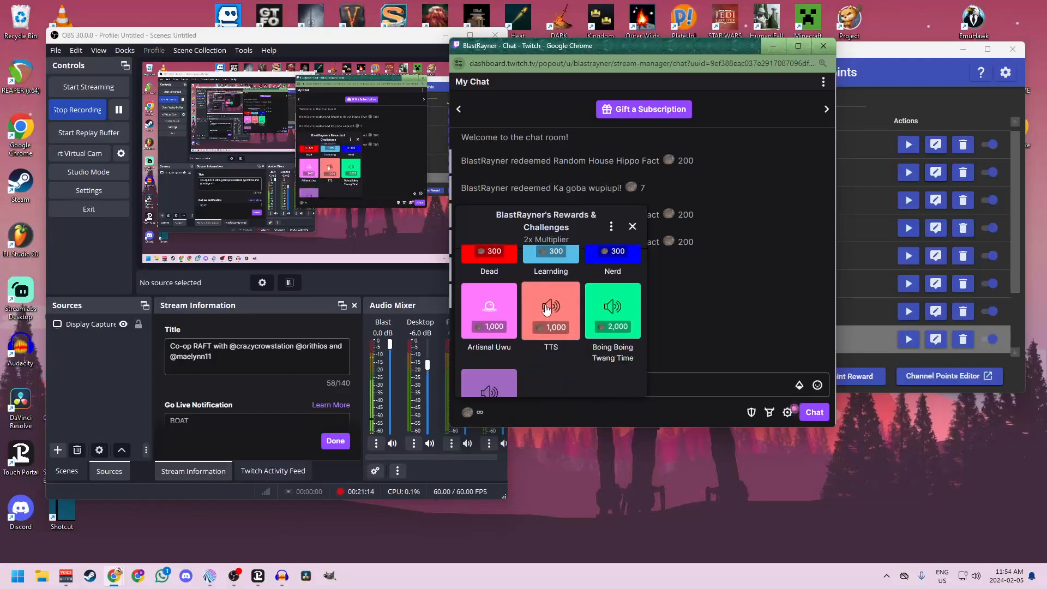
scroll(524, 316, "up", 2)
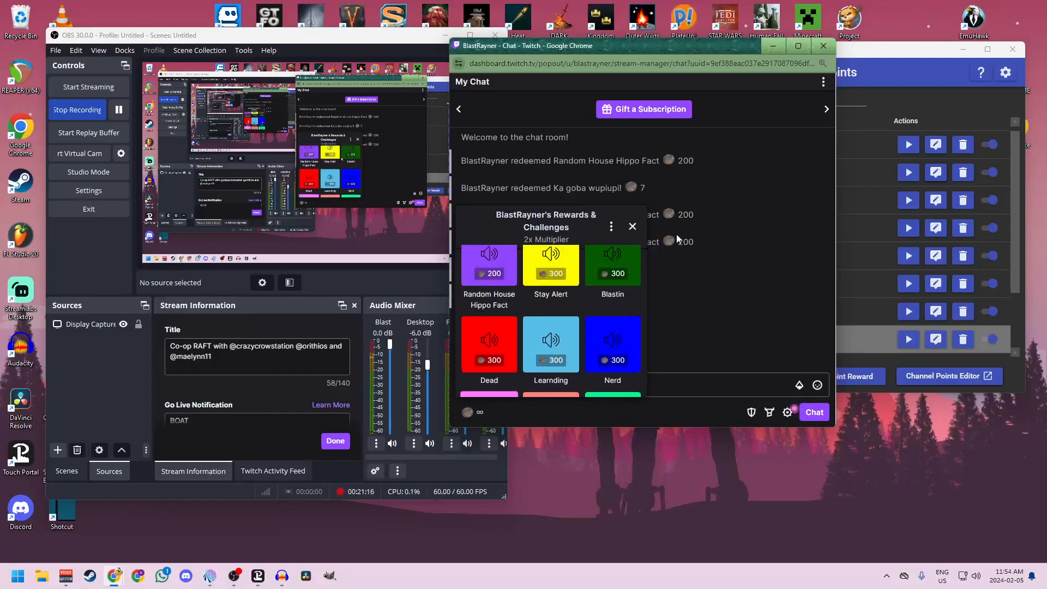
- Close the rewards list and move the pop-out chat window over OBS so the Twitch Channel Points list is uncovered
left_click(633, 226)
left_click_drag(718, 55, 329, 99)
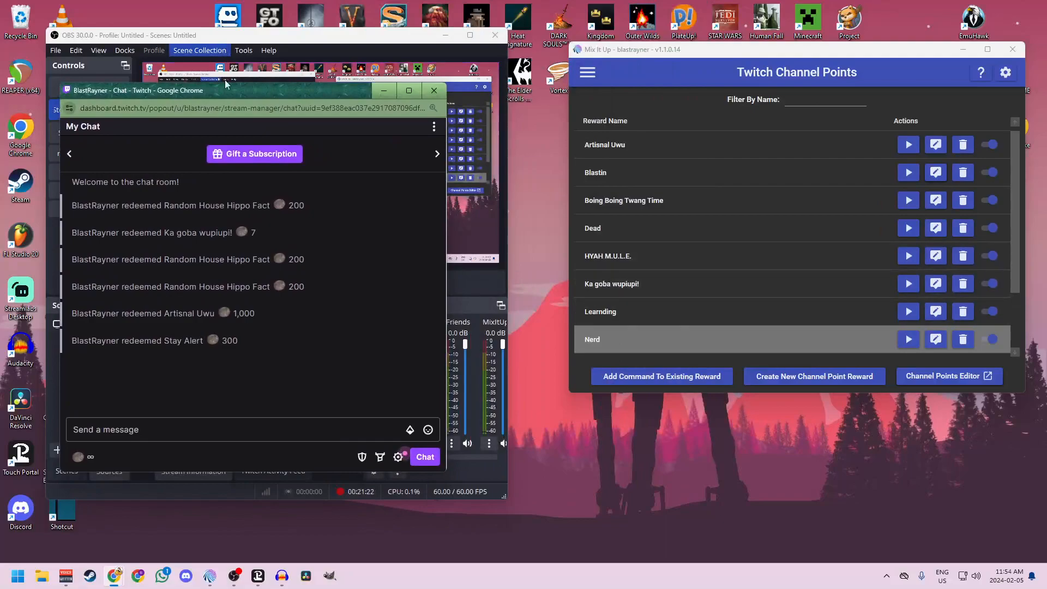
left_click_drag(255, 91, 331, 79)
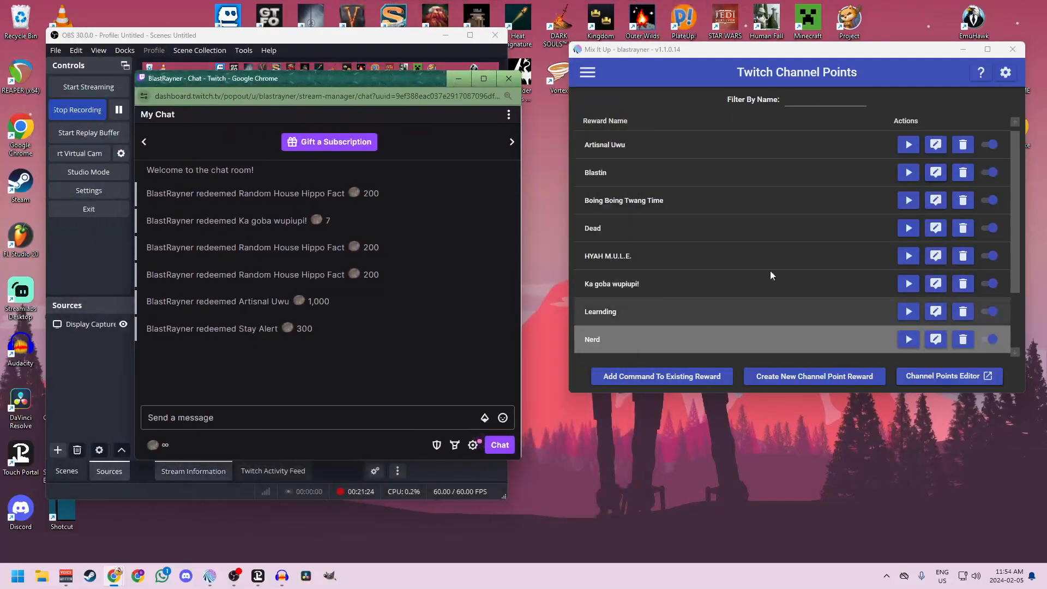
- Inspect the Command action of the Artisnal Uwu reward in Mix It Up's Command Editor, and close the editor
left_click(936, 155)
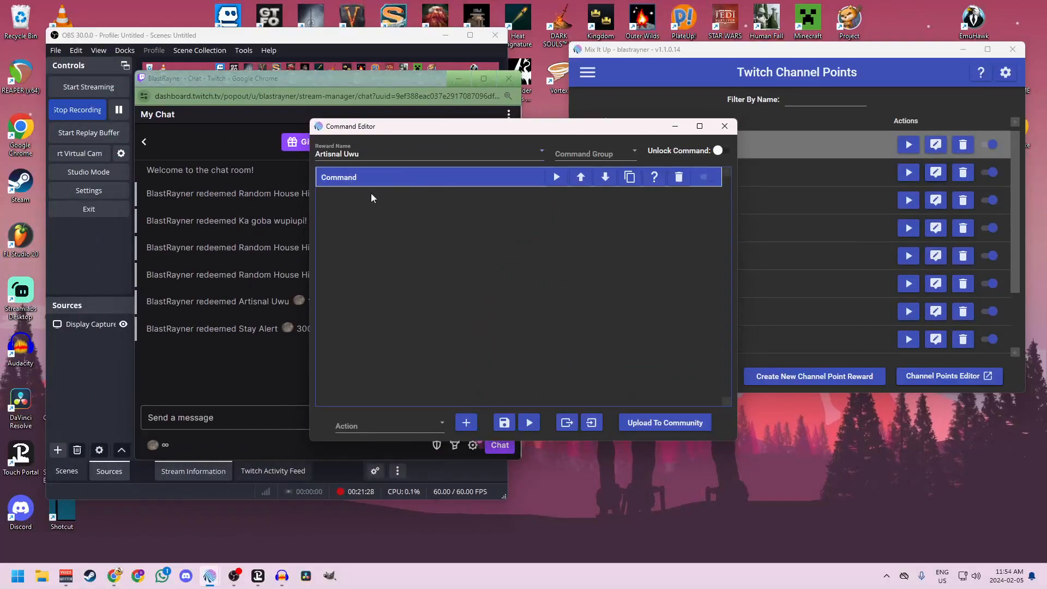
left_click(407, 177)
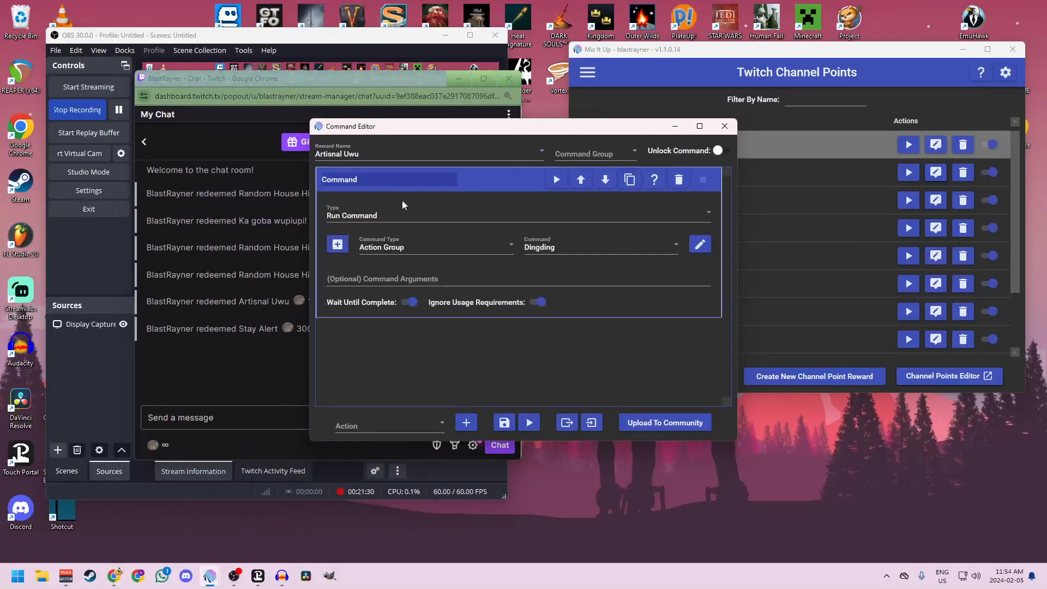
left_click(719, 125)
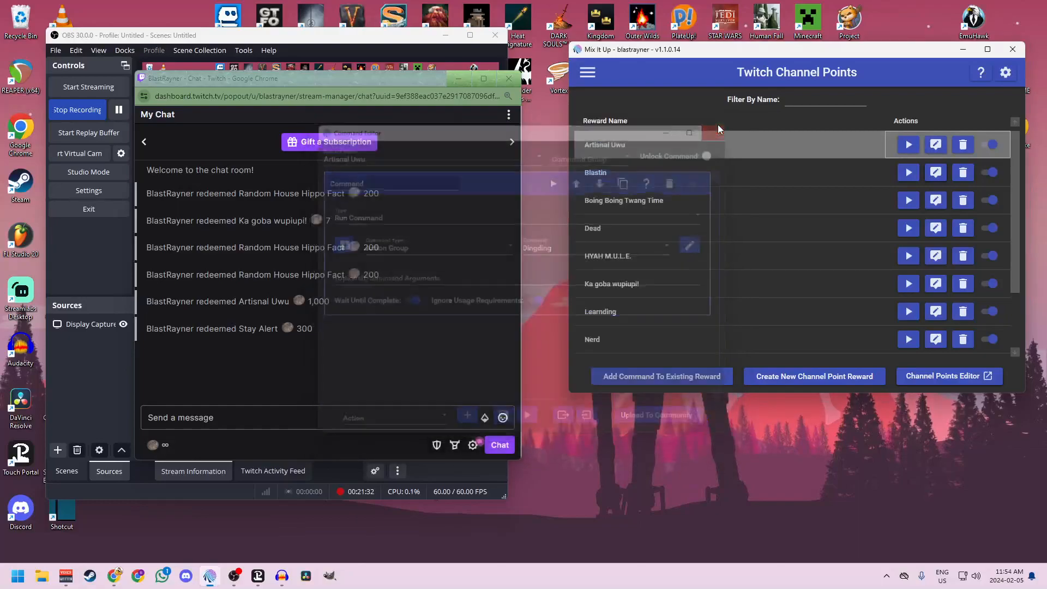
left_click(587, 74)
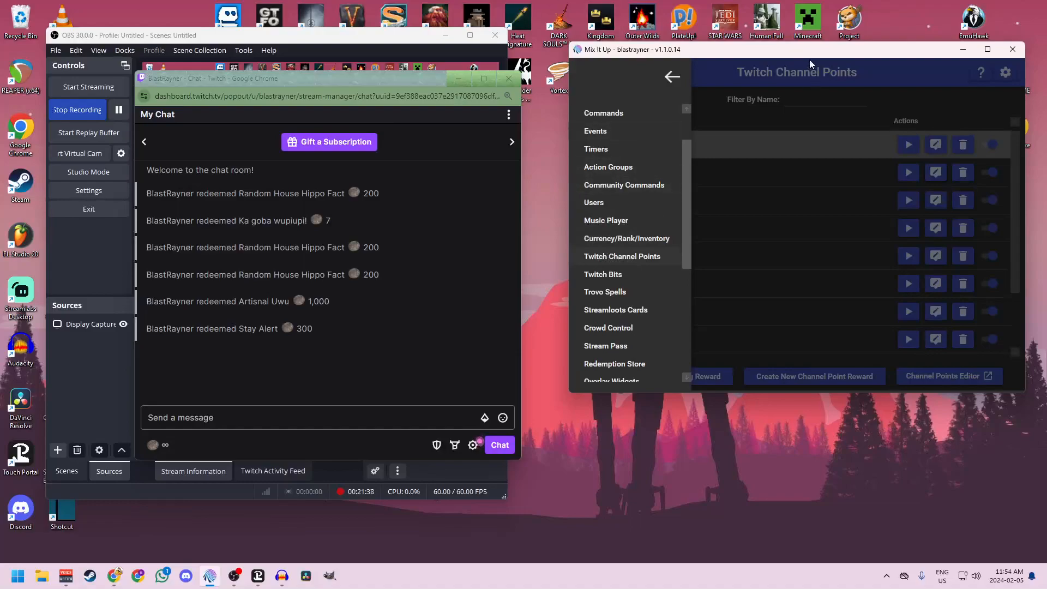
left_click(760, 122)
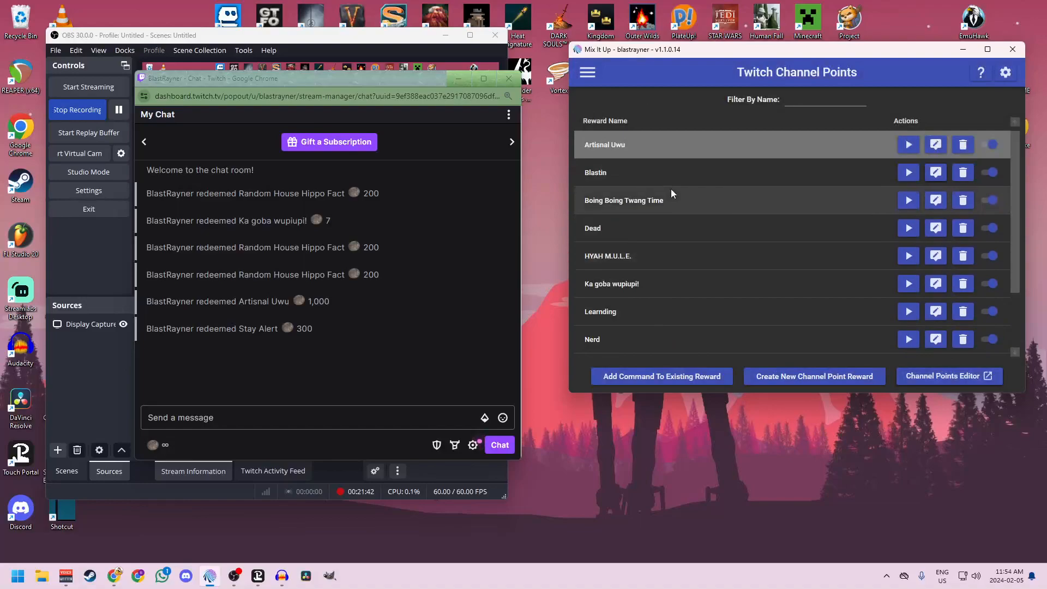
- Open the Random House Hippo Fact reward in the Command Editor and expand its Random action and the first Command inside it
scroll(718, 276, "down", 2)
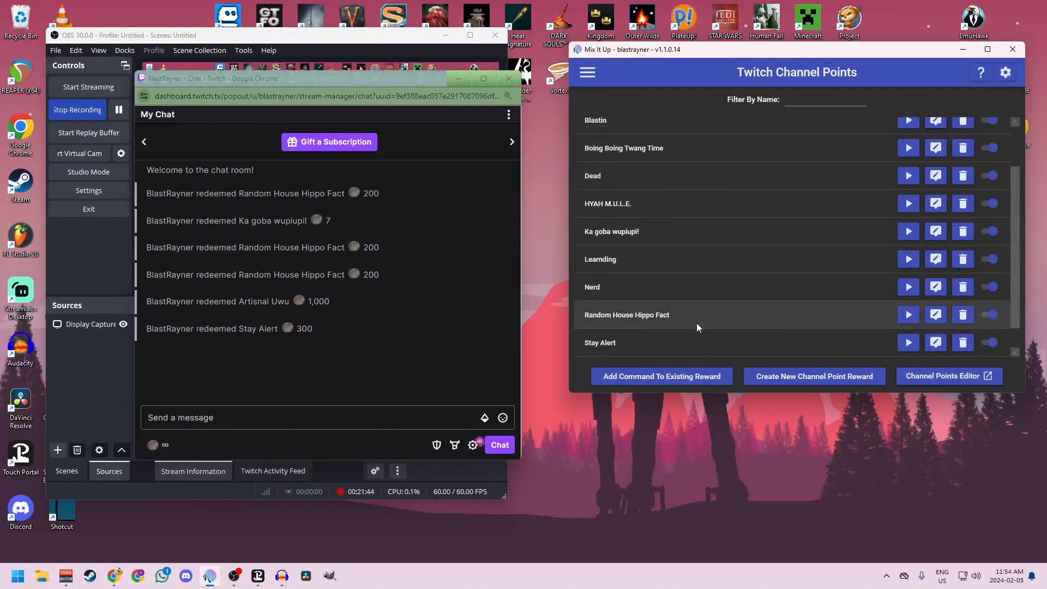
left_click(936, 315)
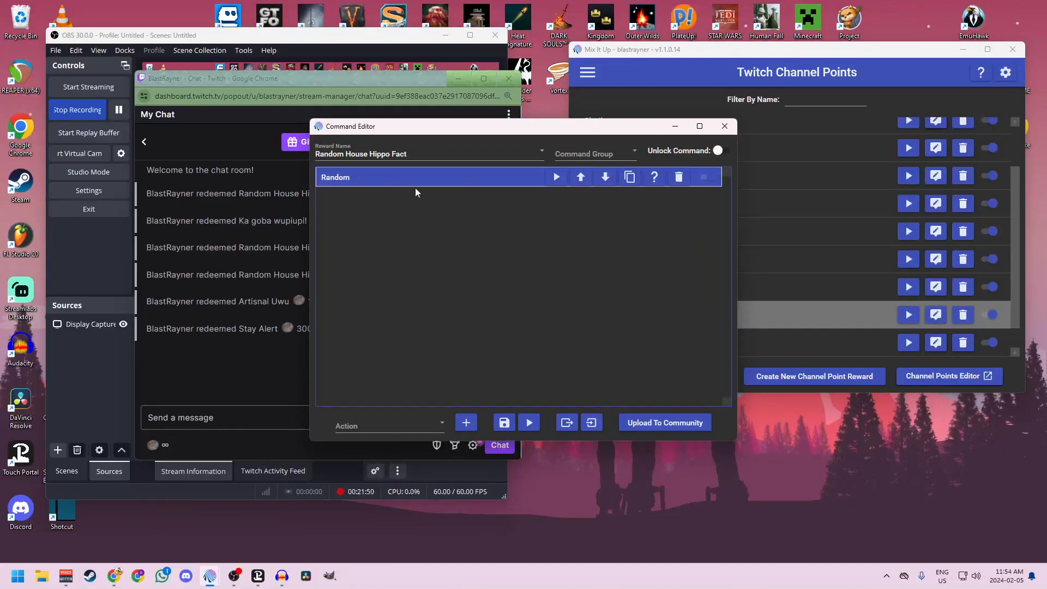
left_click_drag(454, 131, 398, 118)
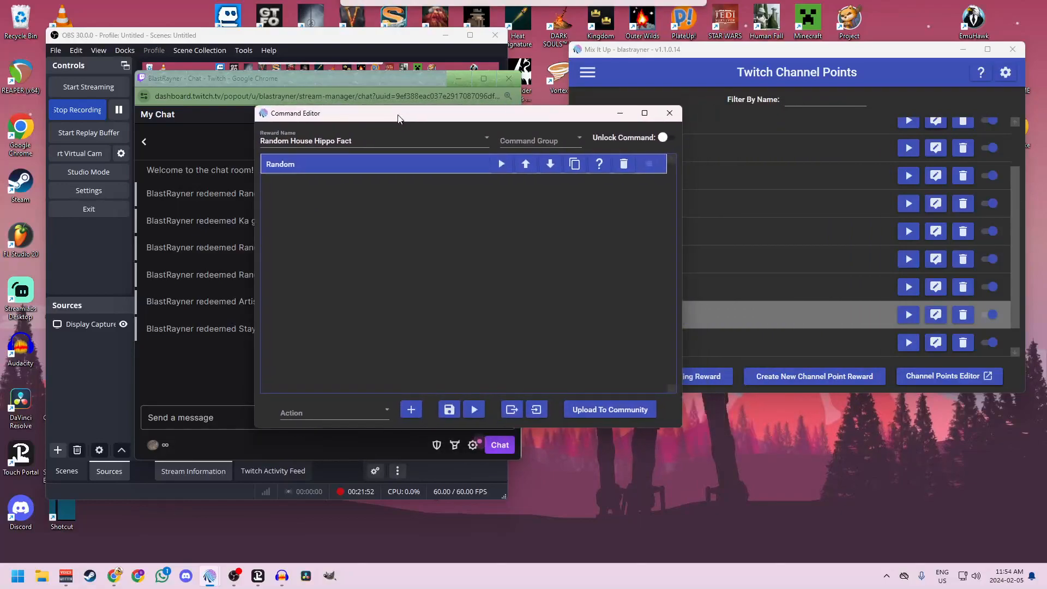
left_click(341, 168)
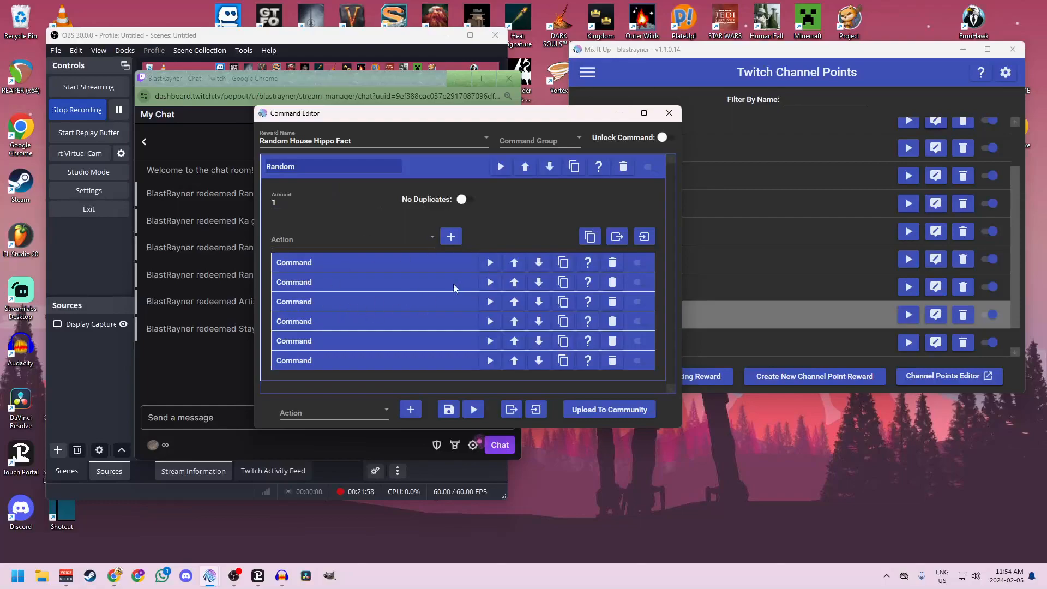
left_click(386, 267)
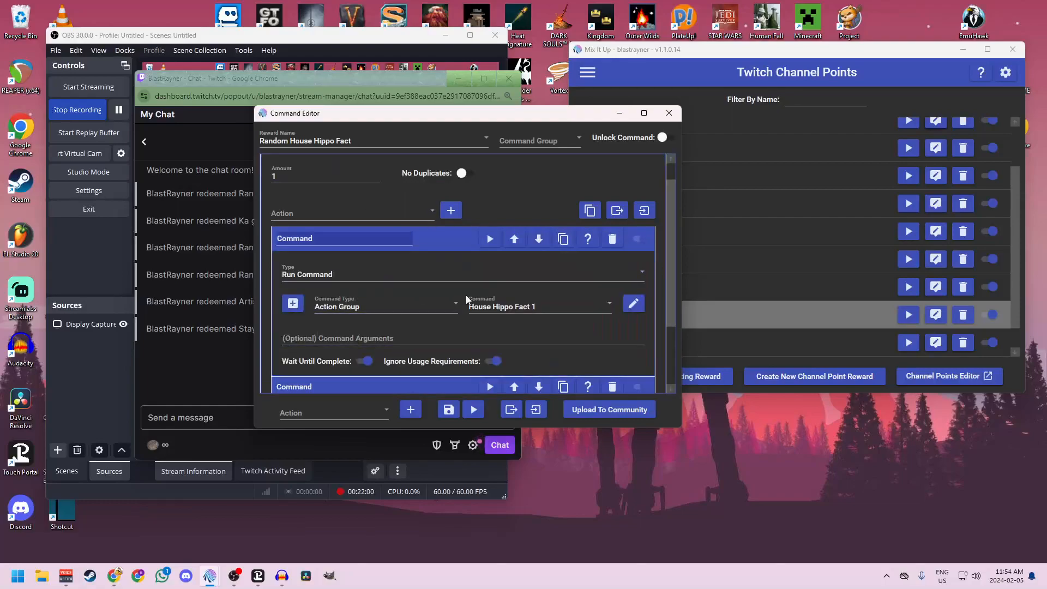
- Review the first Command inside the Random action of Random House Hippo Fact, collapse it and close the Command Editor
scroll(418, 303, "down", 3)
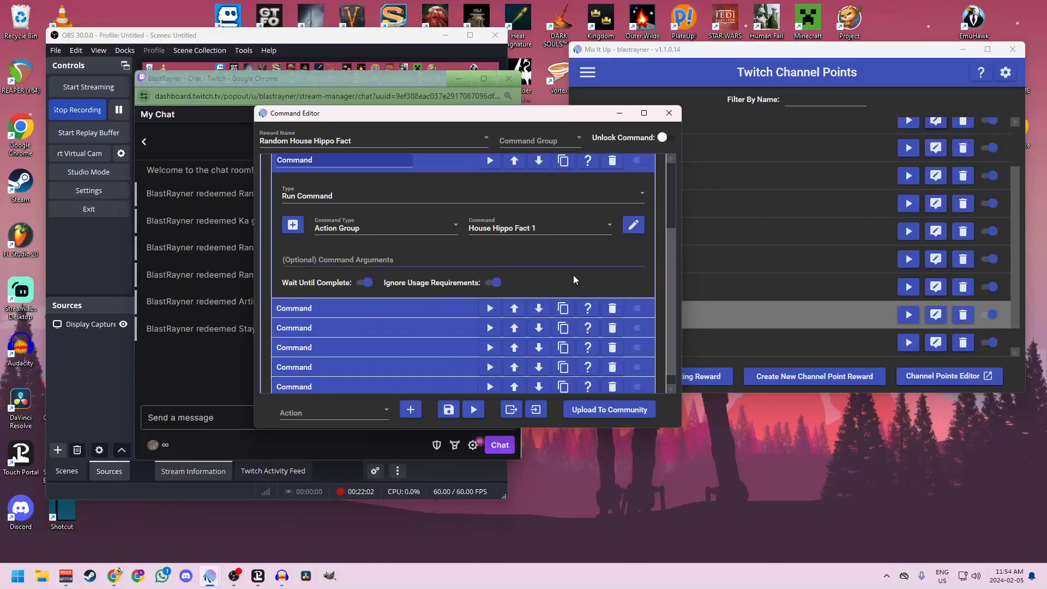
scroll(380, 323, "up", 2)
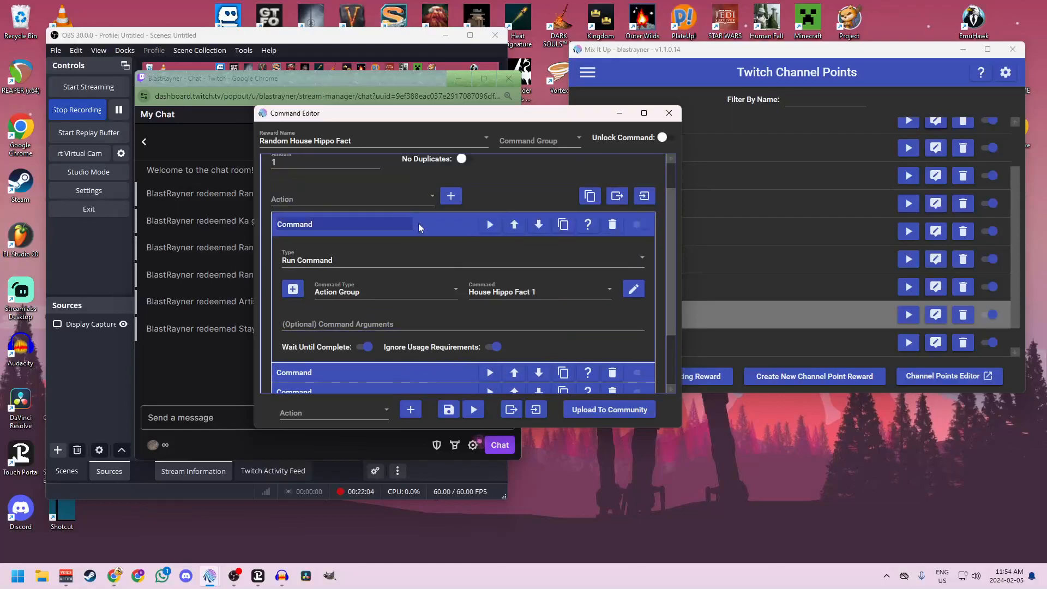
left_click(429, 227)
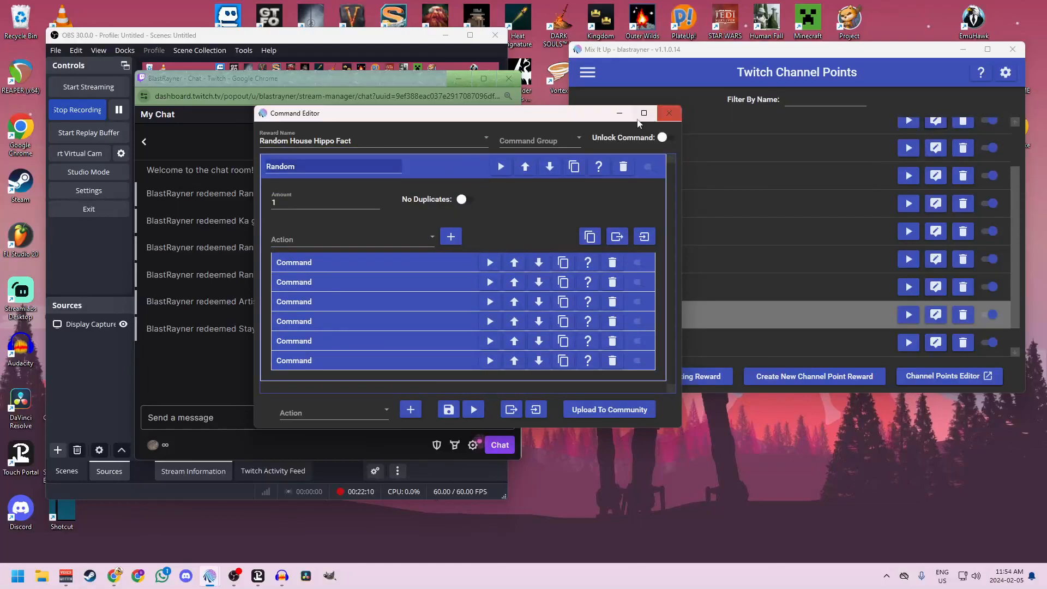
left_click(675, 118)
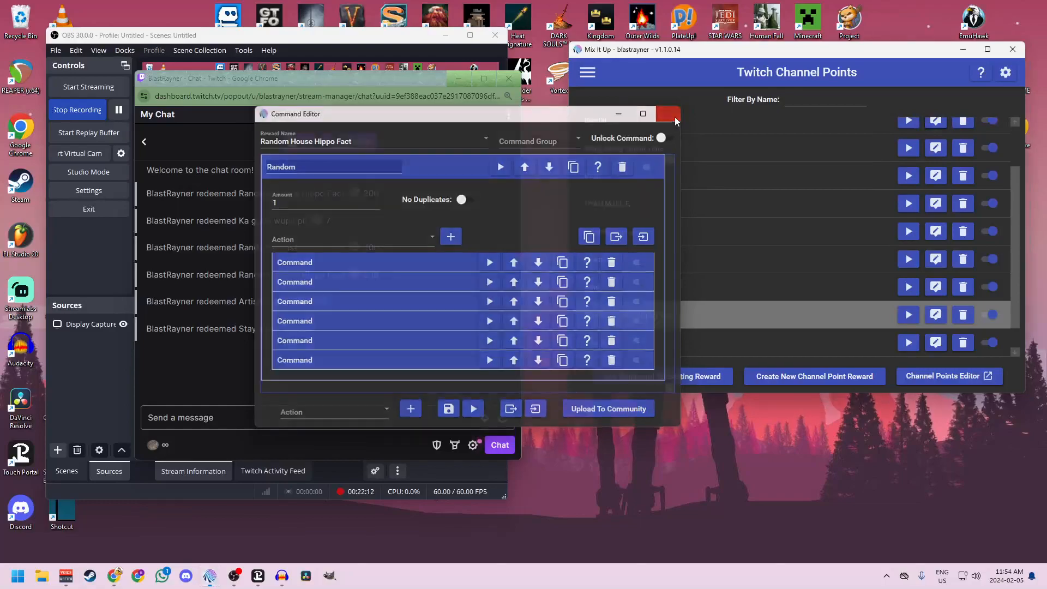
- Decline exiting Mix It Up, and move its window and the pop-out chat window to the right to uncover the OBS preview
left_click(904, 93)
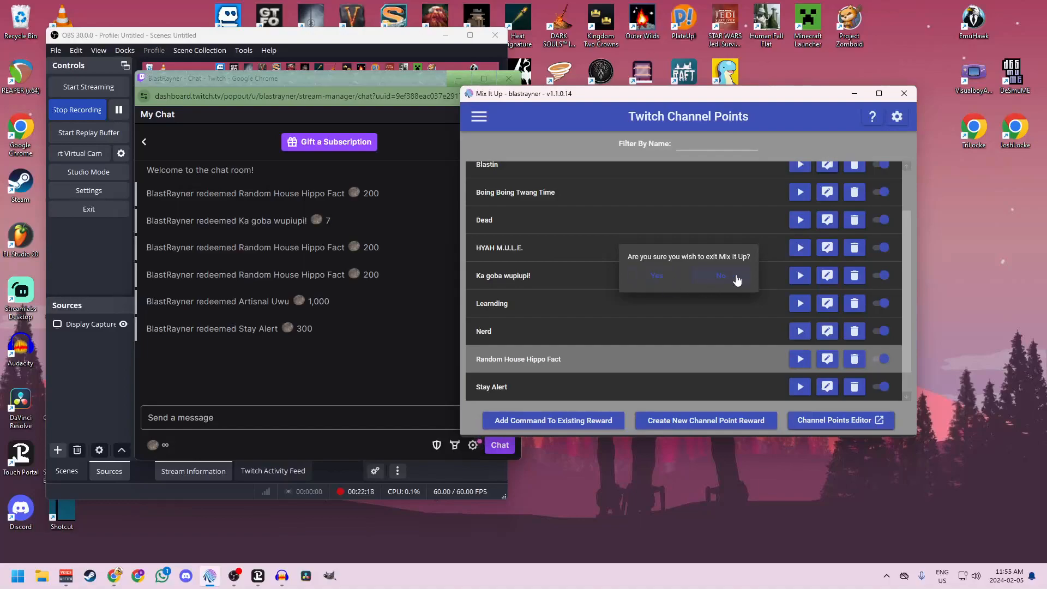
left_click(713, 275)
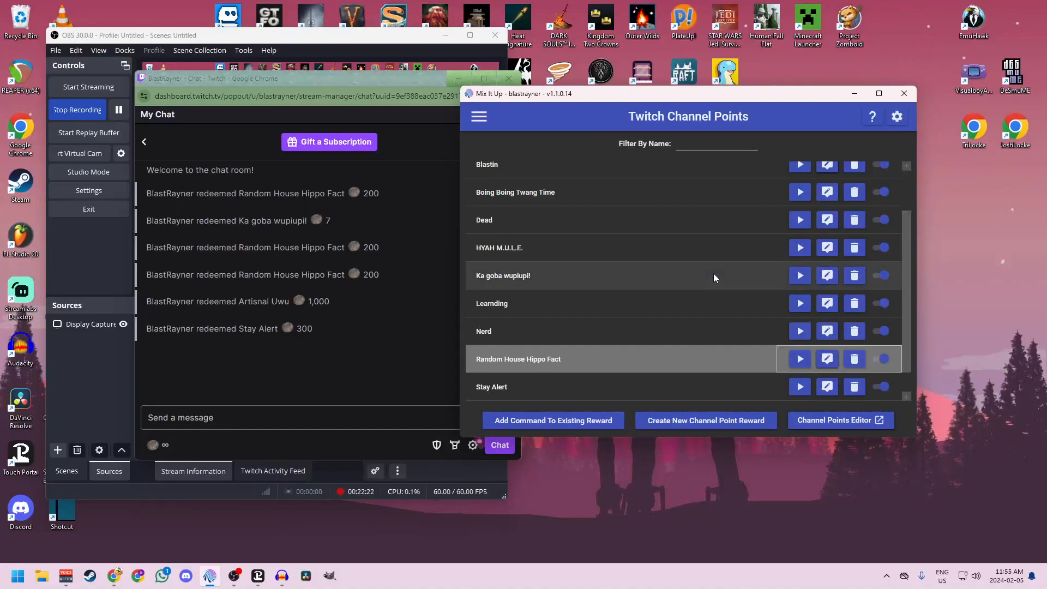
left_click_drag(597, 95, 679, 98)
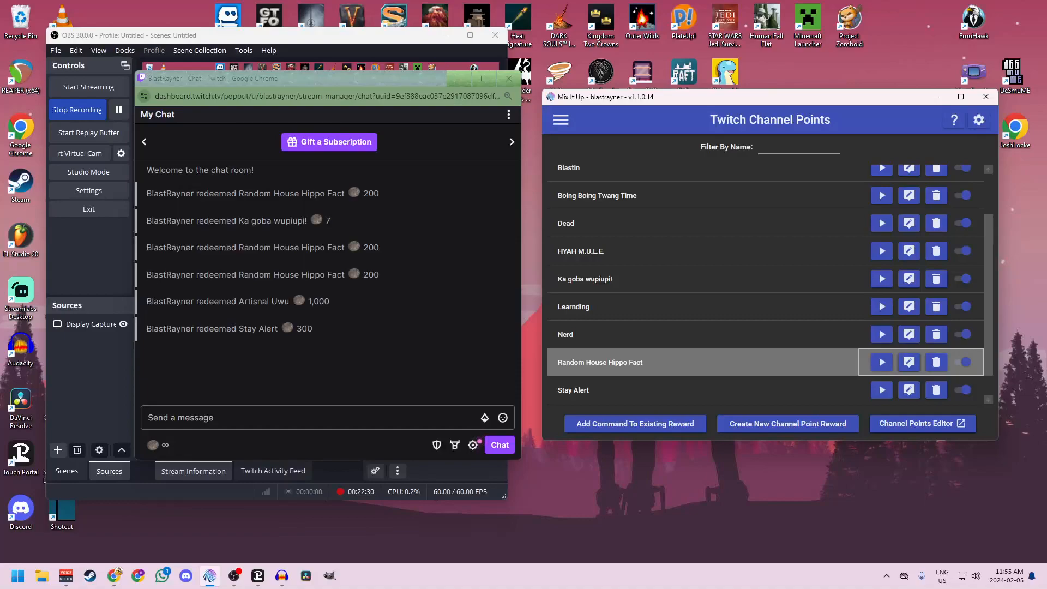
left_click_drag(313, 79, 507, 70)
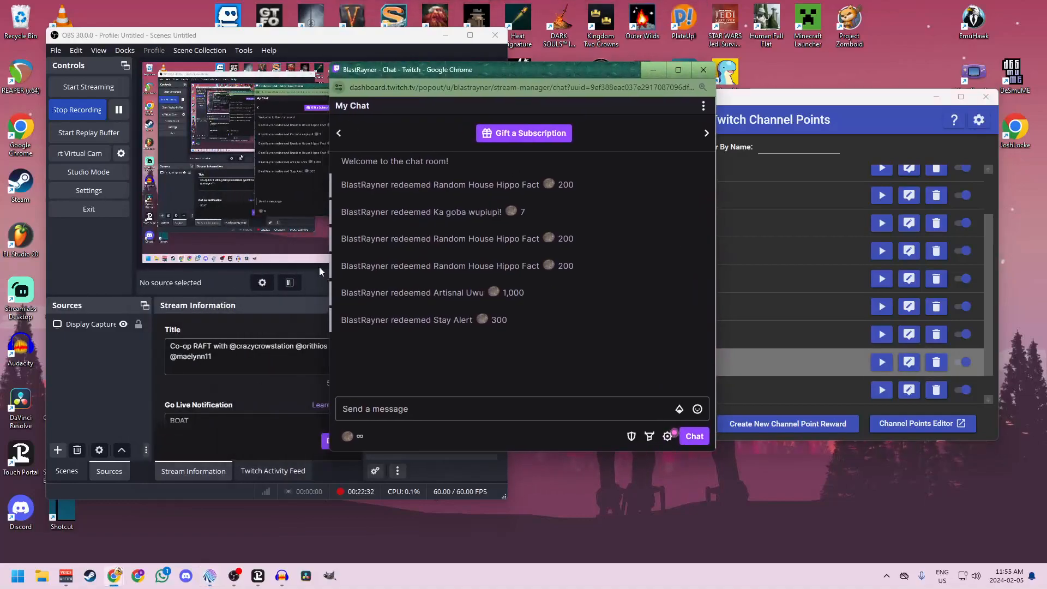